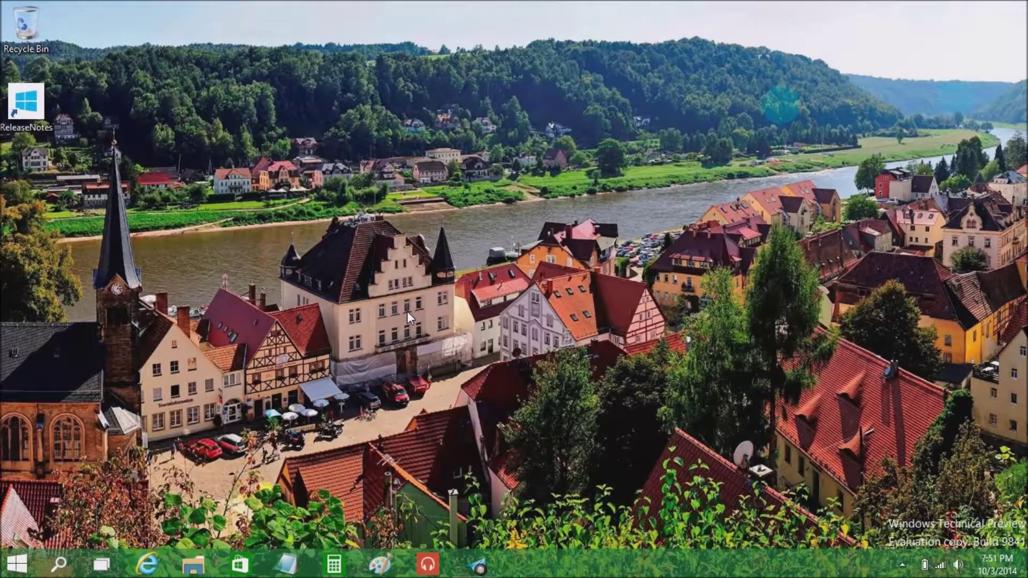
- Sweep a selection box across the desktop, then open and close the taskbar search panel
{"action": "left_click_drag", "start_coordinate": [273, 210], "coordinate": [457, 374]}
{"action": "left_click", "coordinate": [62, 573]}
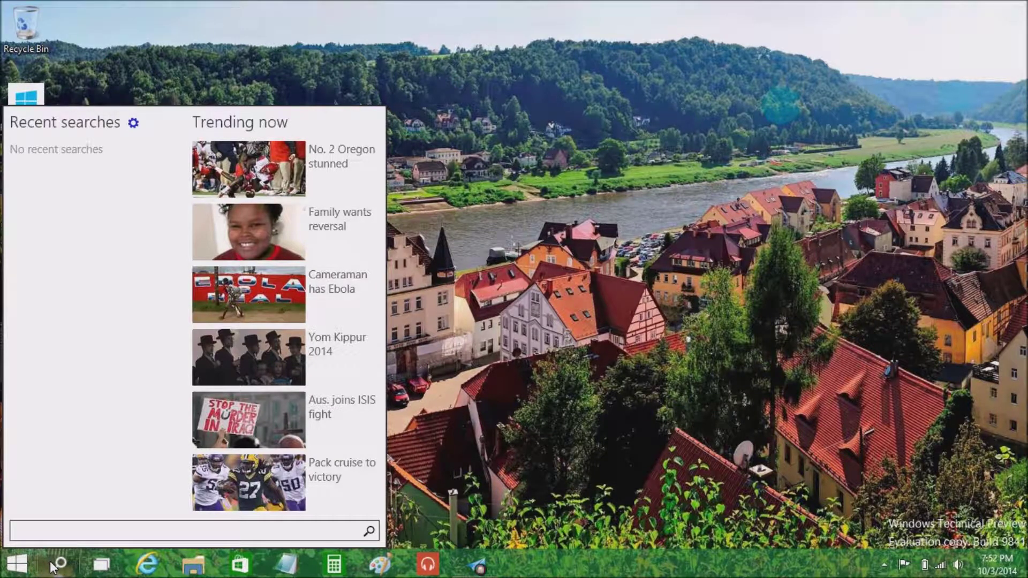
{"action": "left_click", "coordinate": [66, 486]}
{"action": "left_click", "coordinate": [516, 436]}
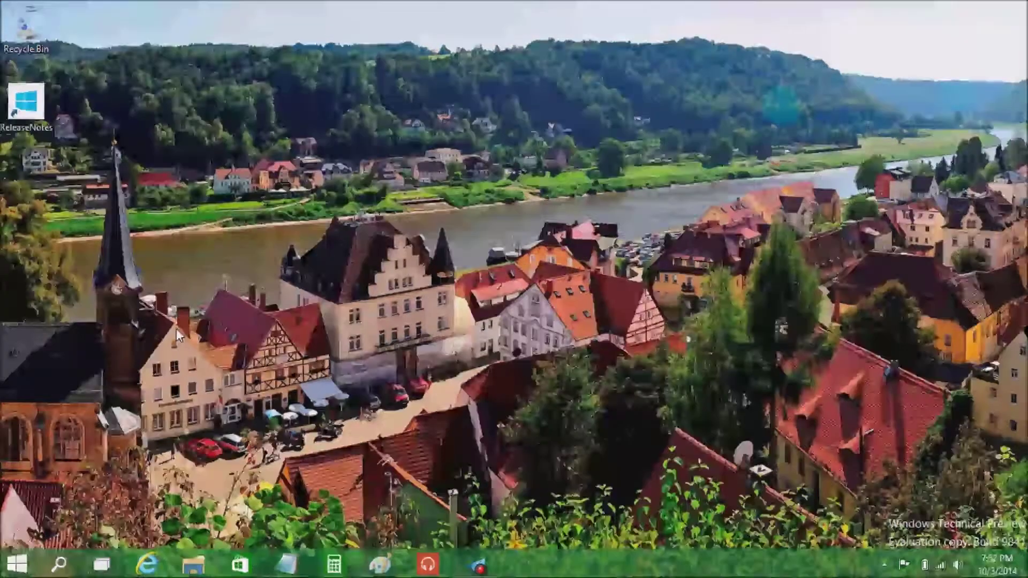
- Run a Bing web search for 'stuff', then close the search results window
{"action": "left_click", "coordinate": [61, 566]}
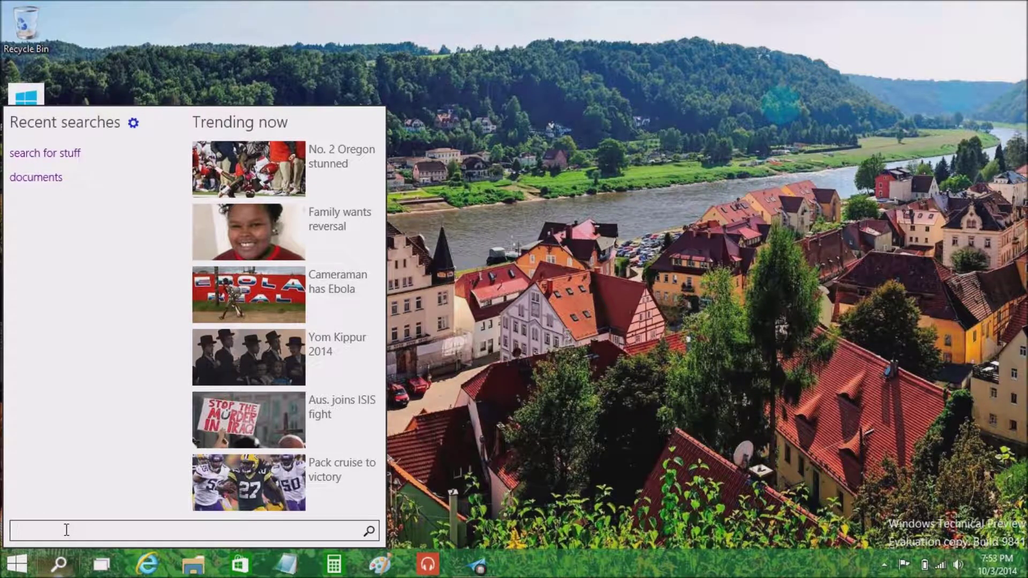
{"action": "type", "text": "stuff"}
{"action": "key", "text": "Return"}
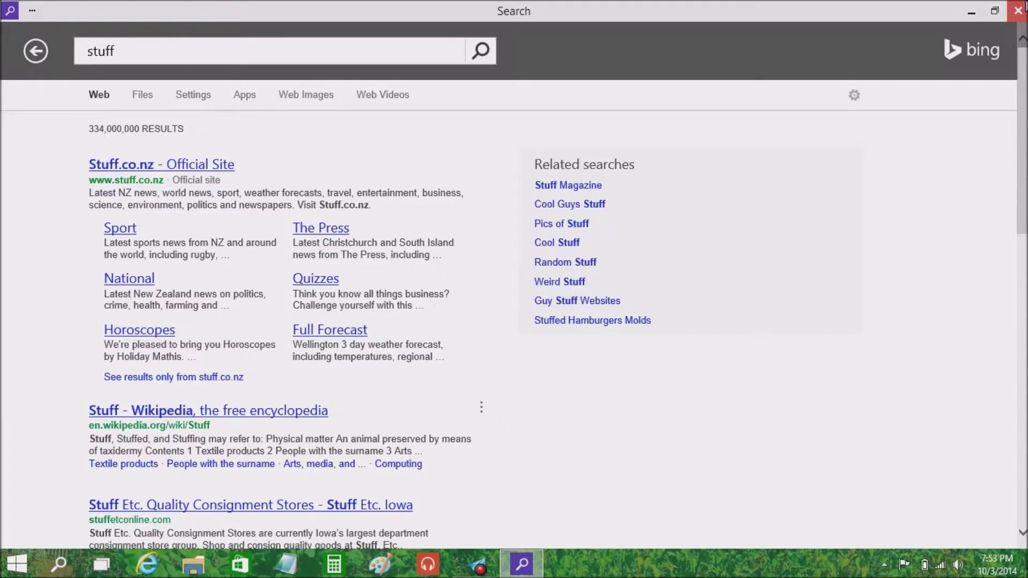
{"action": "left_click", "coordinate": [1018, 10]}
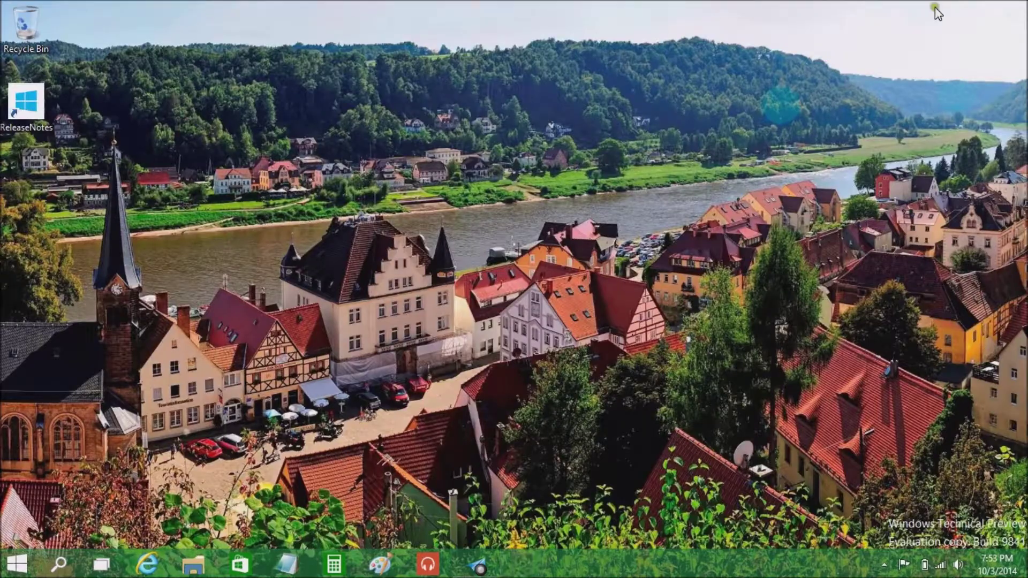
- Reopen the taskbar search panel, now listing 'stuff' among recent searches
{"action": "left_click", "coordinate": [45, 571]}
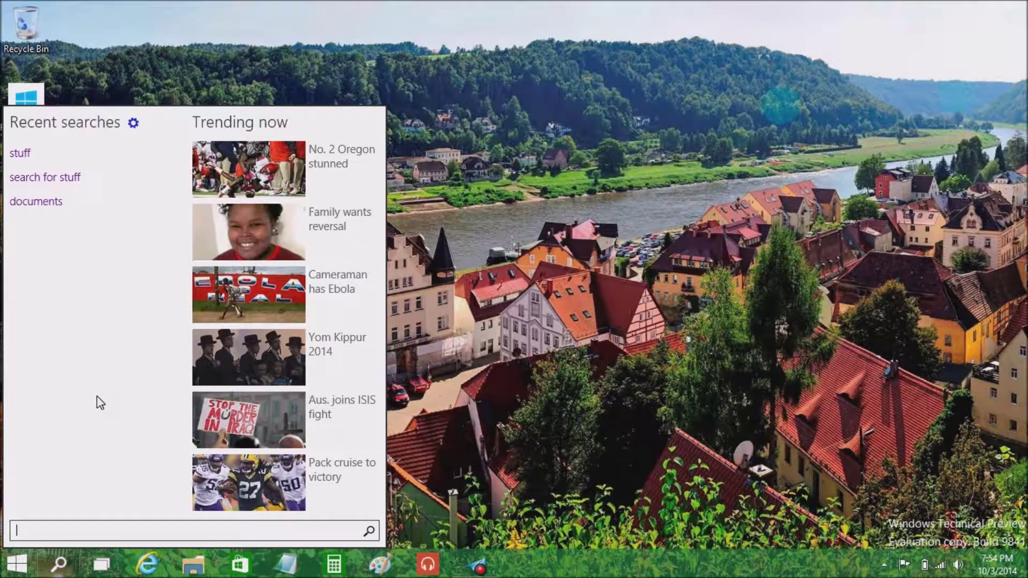
- Open the Search and apps page of PC settings from the search panel, then close it
{"action": "left_click", "coordinate": [97, 453]}
{"action": "left_click", "coordinate": [58, 565]}
{"action": "left_click", "coordinate": [58, 565]}
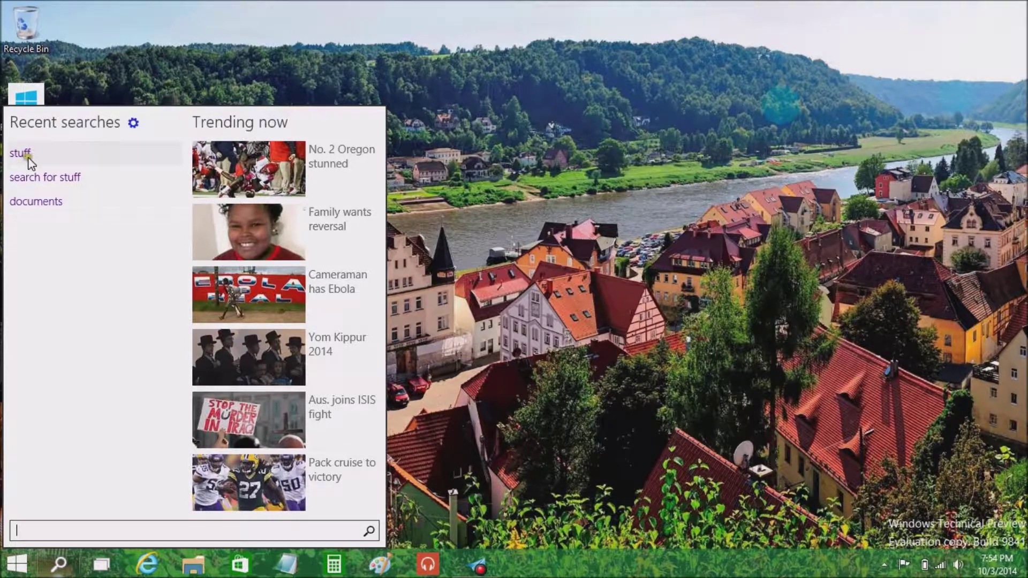
{"action": "left_click", "coordinate": [134, 123]}
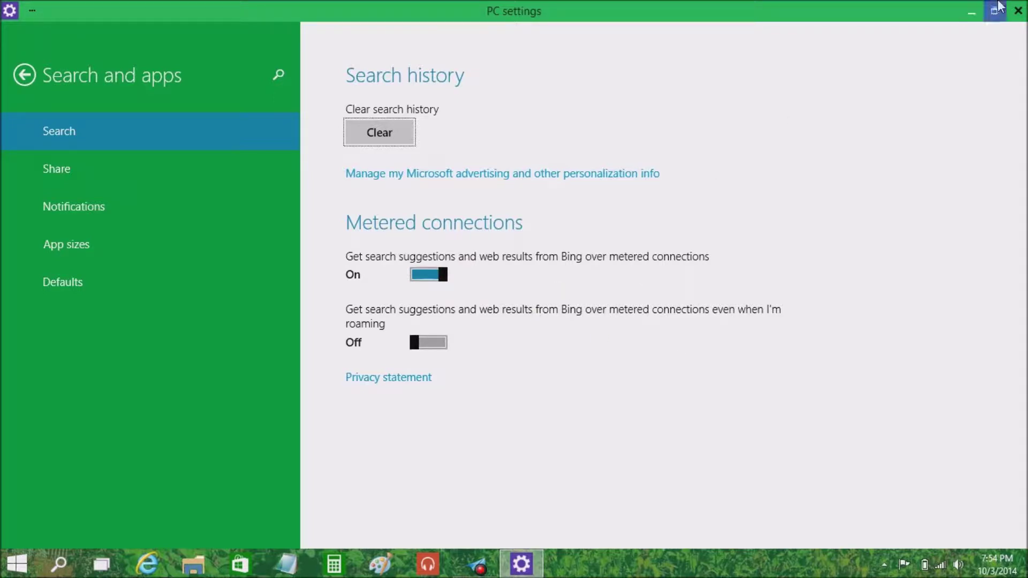
{"action": "left_click", "coordinate": [1016, 8]}
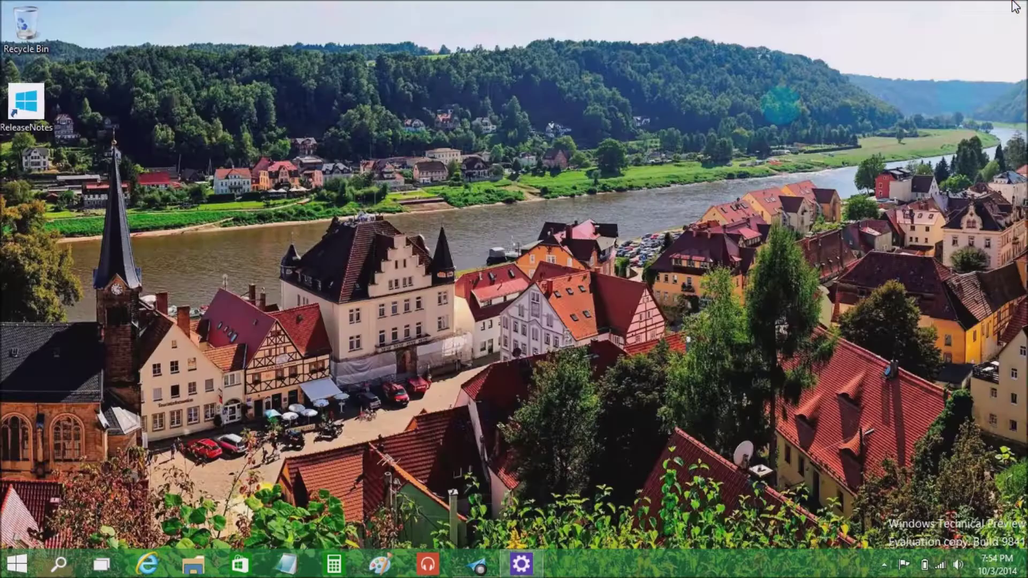
{"action": "left_click", "coordinate": [57, 566]}
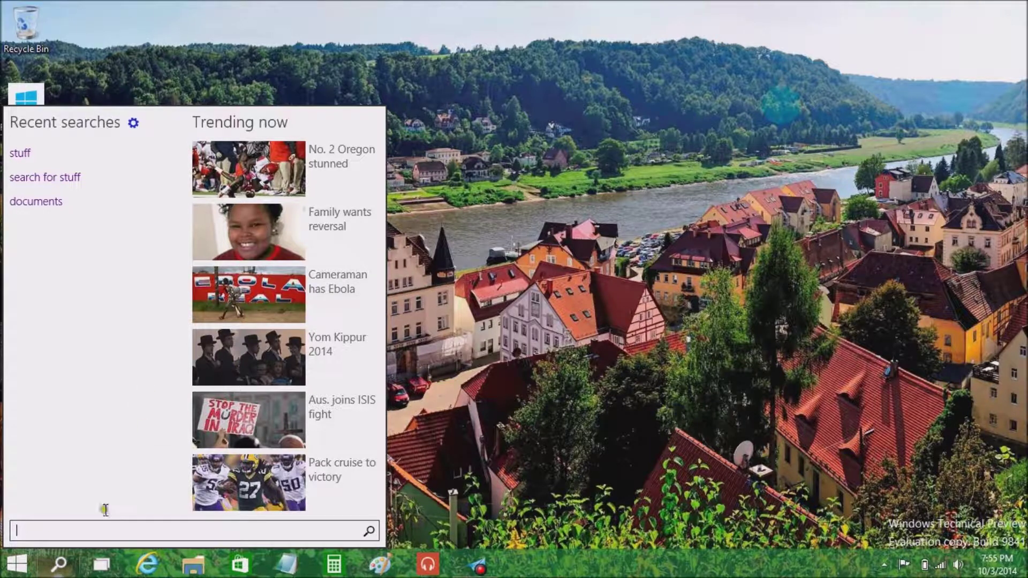
{"action": "left_click", "coordinate": [59, 567]}
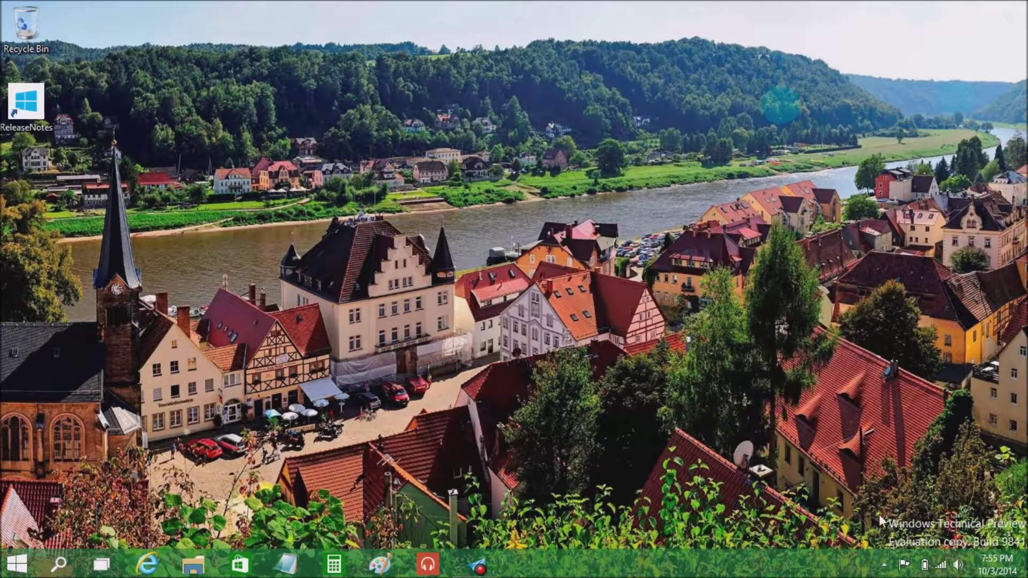
{"action": "left_click", "coordinate": [903, 572]}
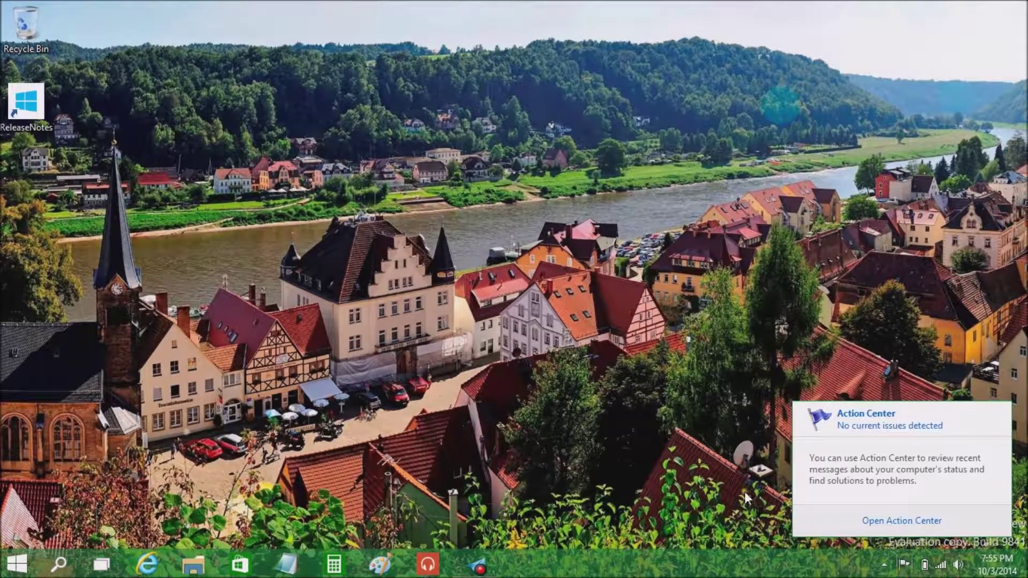
{"action": "left_click", "coordinate": [696, 470]}
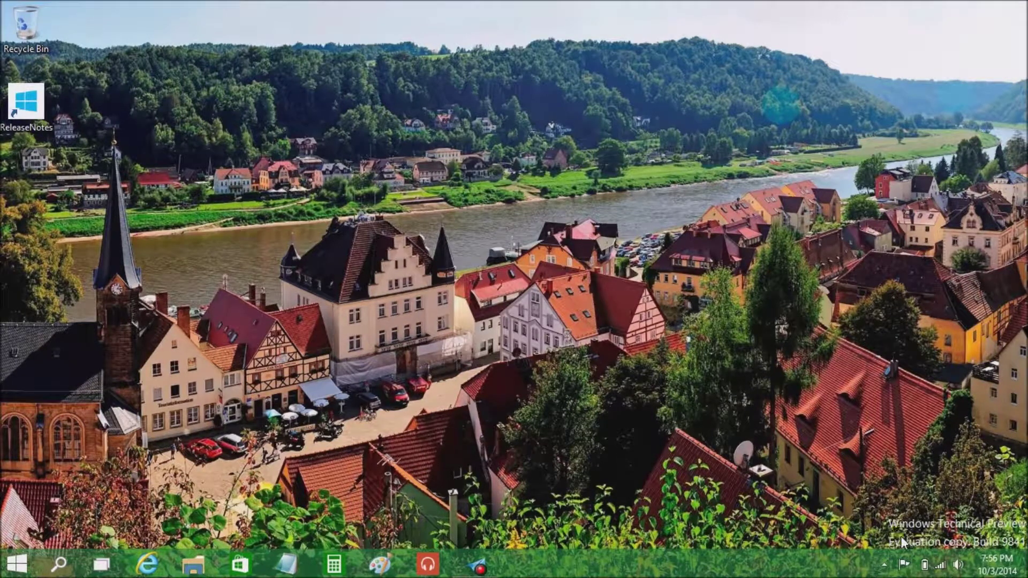
{"action": "left_click", "coordinate": [904, 563]}
{"action": "left_click", "coordinate": [925, 565]}
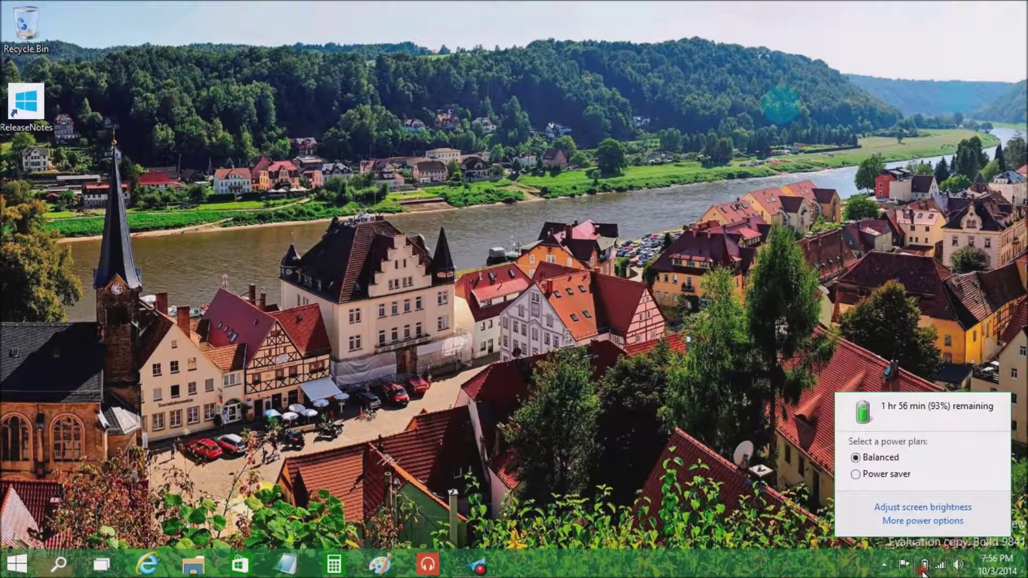
{"action": "left_click", "coordinate": [958, 565]}
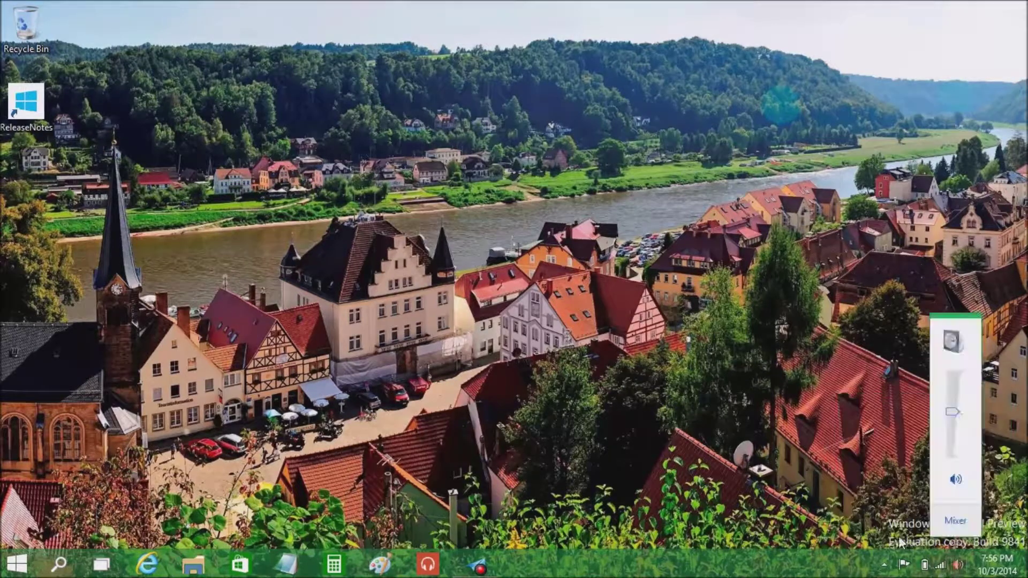
{"action": "left_click", "coordinate": [480, 441]}
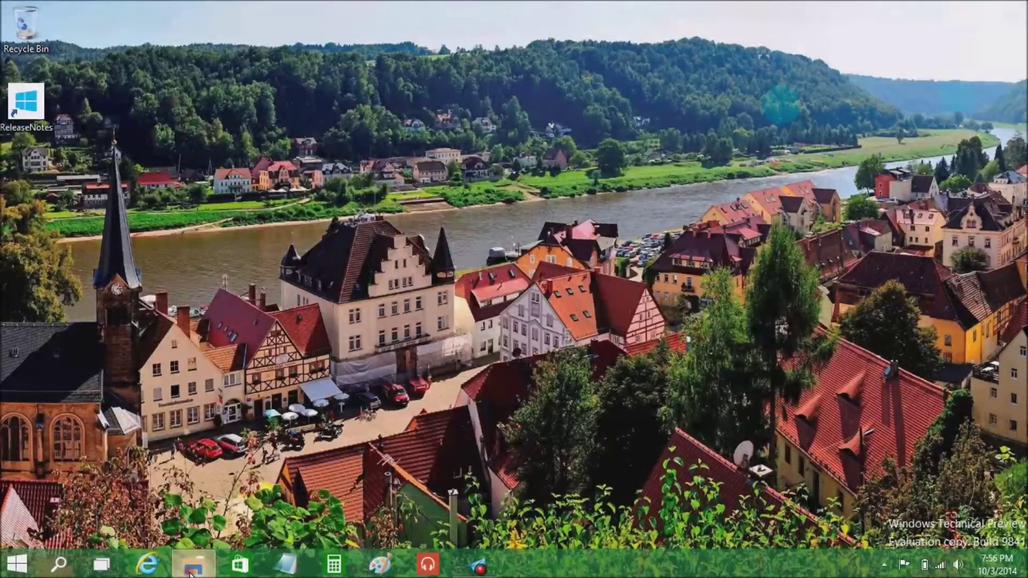
- Open File Explorer at Home and Calculator, and move Calculator to the left of Explorer
{"action": "left_click", "coordinate": [191, 571]}
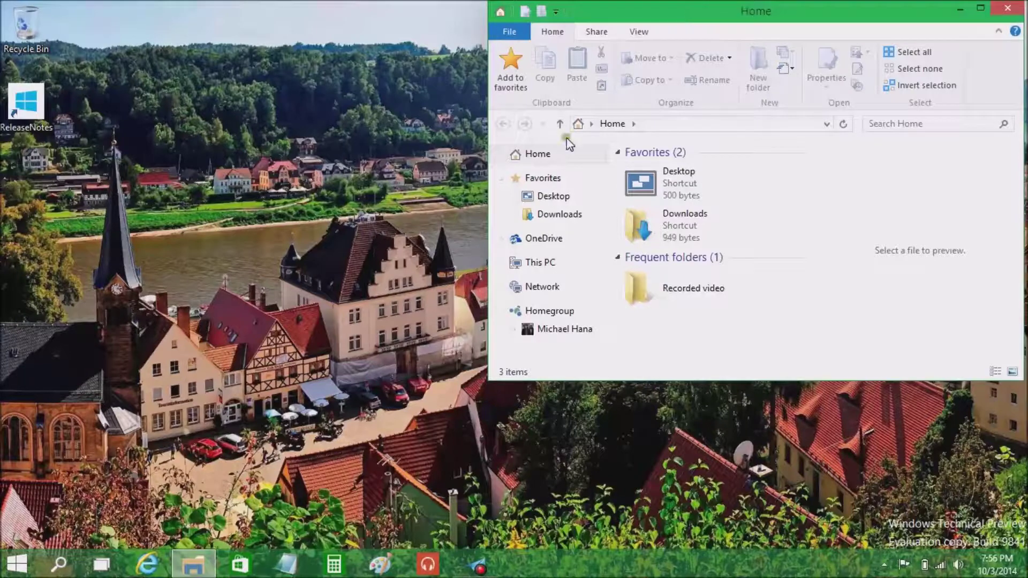
{"action": "left_click", "coordinate": [334, 563]}
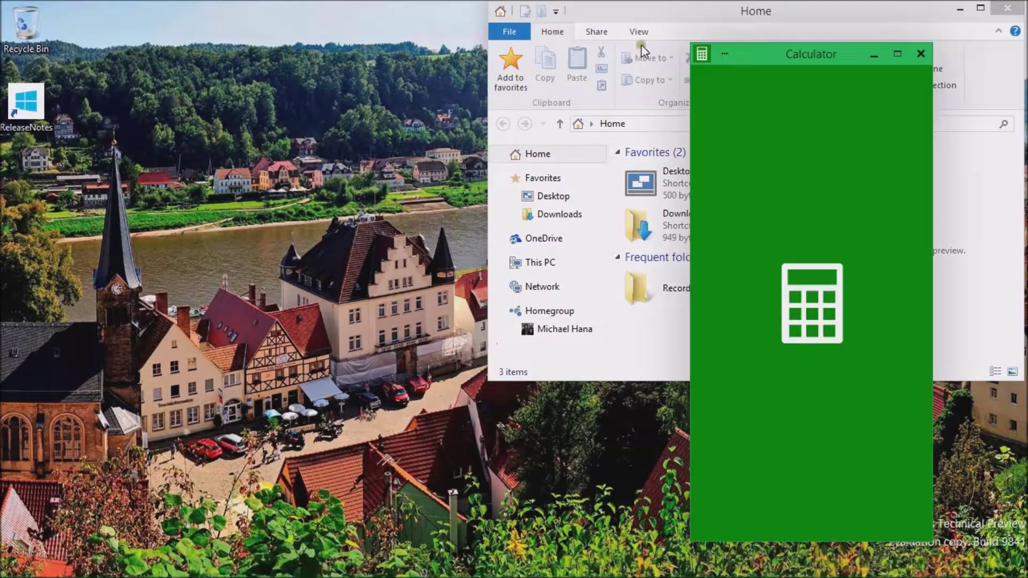
{"action": "left_click_drag", "start_coordinate": [753, 60], "coordinate": [704, 42]}
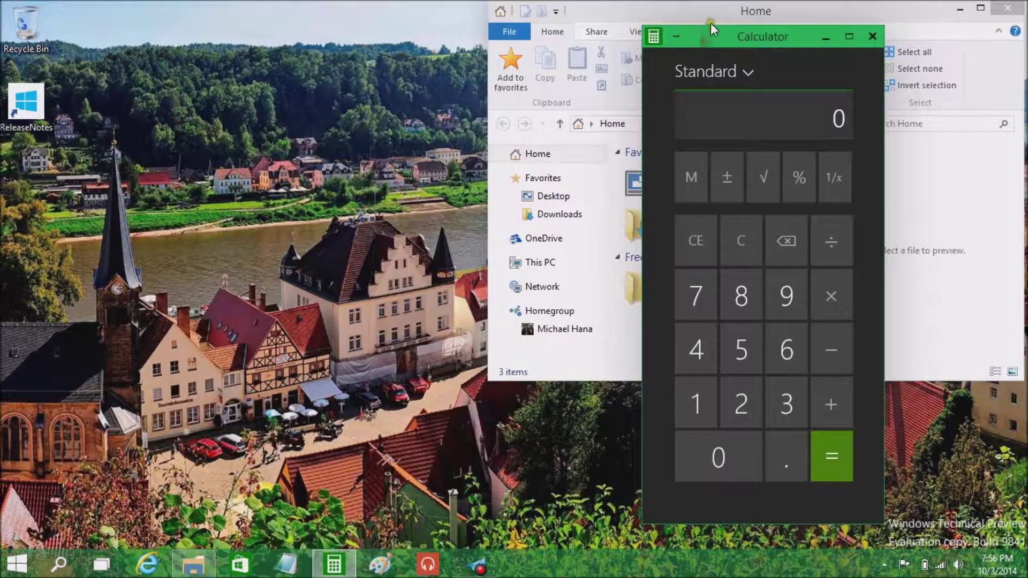
{"action": "left_click", "coordinate": [718, 18]}
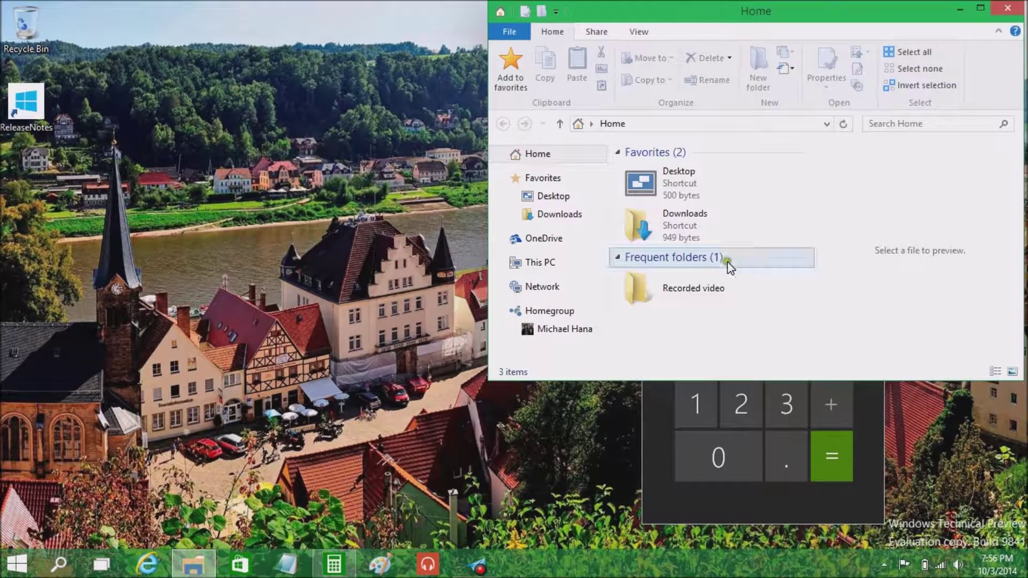
{"action": "left_click", "coordinate": [875, 409]}
{"action": "left_click_drag", "start_coordinate": [770, 40], "coordinate": [342, 78]}
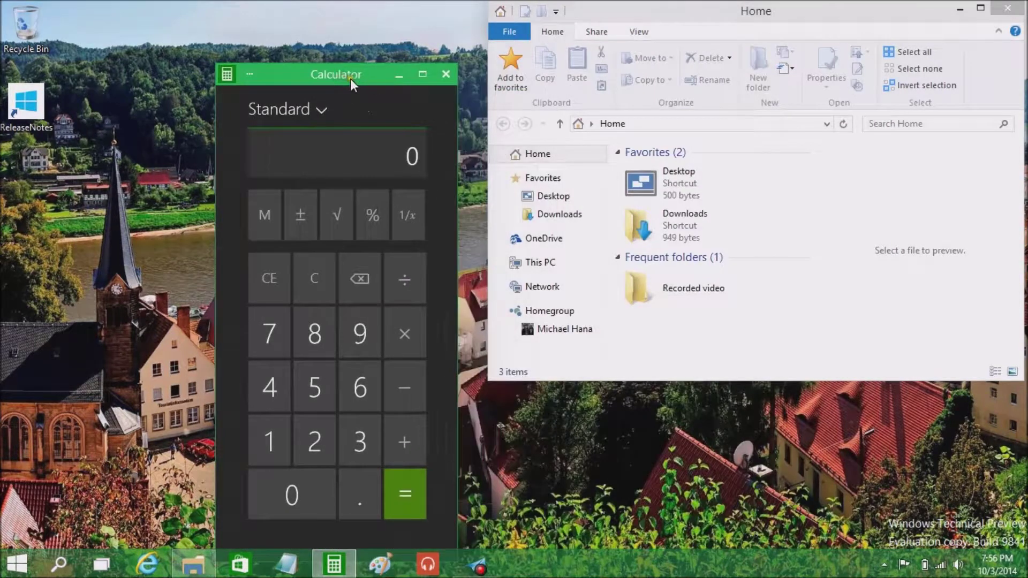
- Switch focus back and forth between the Explorer and Calculator windows, ending on Calculator
{"action": "left_click", "coordinate": [613, 10]}
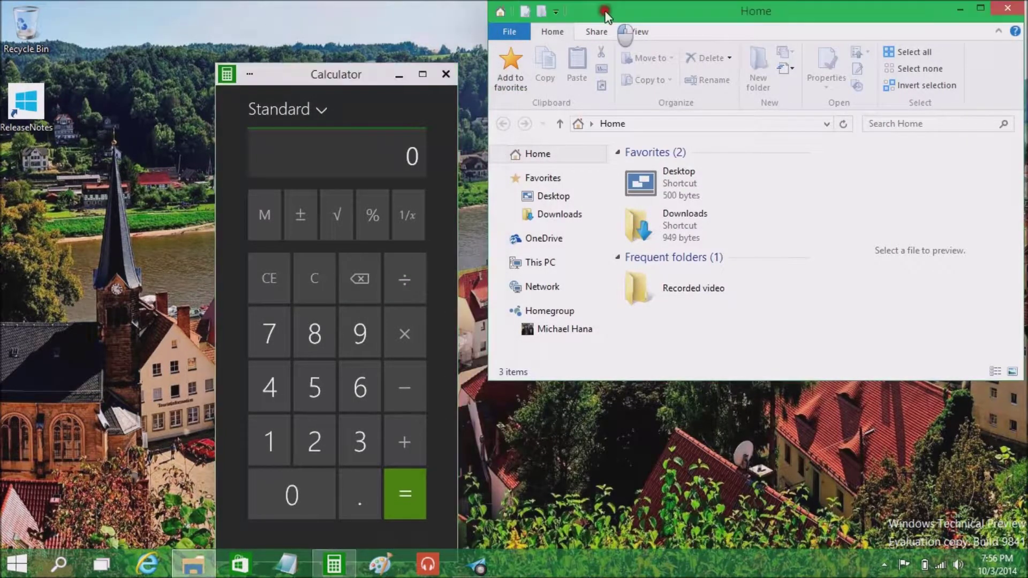
{"action": "left_click", "coordinate": [318, 75]}
{"action": "left_click", "coordinate": [586, 12]}
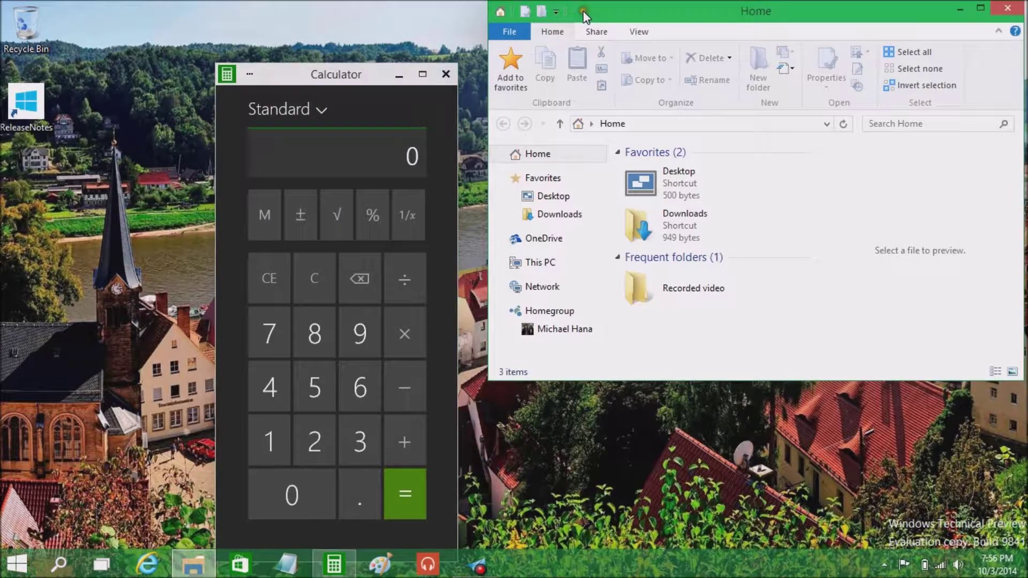
{"action": "left_click", "coordinate": [320, 79]}
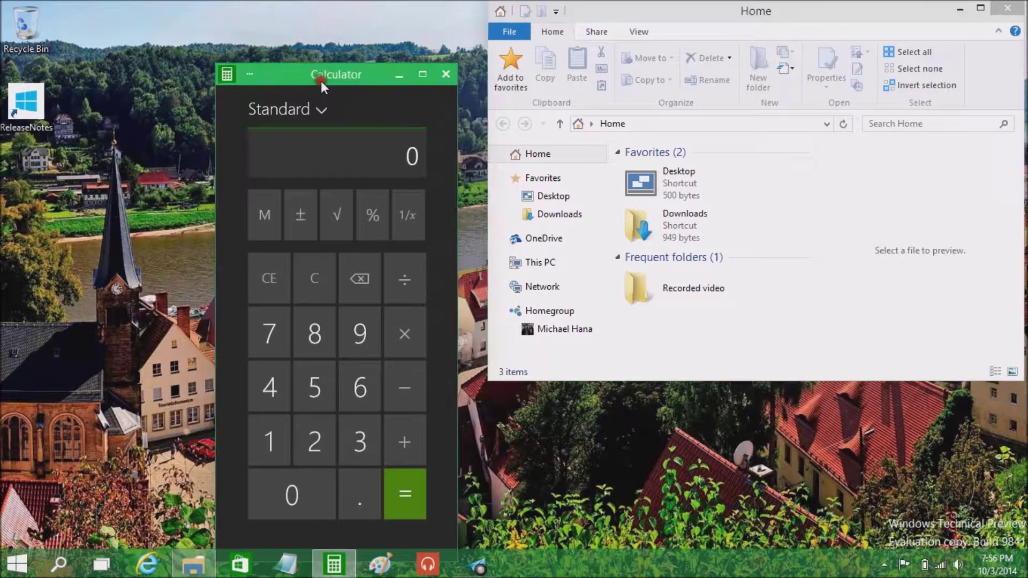
{"action": "left_click", "coordinate": [651, 8]}
{"action": "left_click", "coordinate": [357, 75]}
- Snap Calculator to the left half of the screen, then pull it back out as a floating window
{"action": "left_click", "coordinate": [645, 16]}
{"action": "left_click", "coordinate": [342, 69]}
{"action": "left_click_drag", "start_coordinate": [288, 70], "coordinate": [2, 98]}
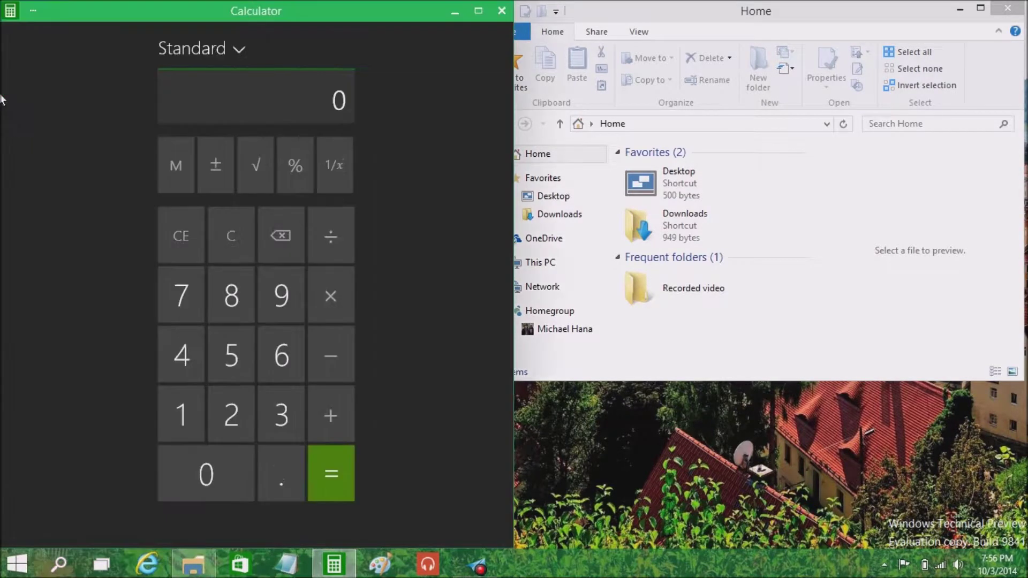
{"action": "left_click_drag", "start_coordinate": [255, 11], "coordinate": [2, 4]}
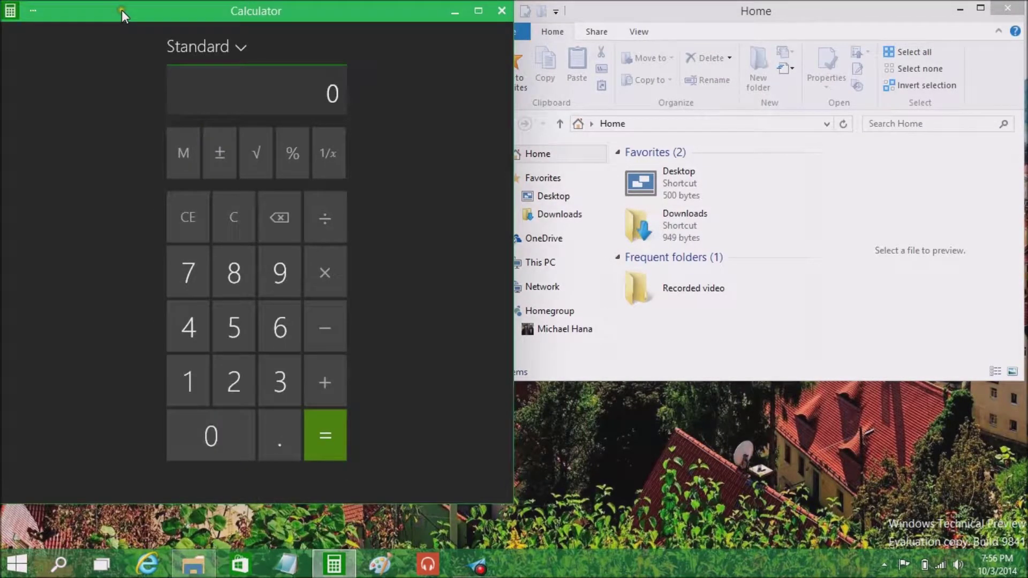
- Shorten Explorer, snap it to the top-right quarter and unsnap it, then minimize both windows
{"action": "left_click_drag", "start_coordinate": [640, 2], "coordinate": [819, 101]}
{"action": "left_click_drag", "start_coordinate": [352, 15], "coordinate": [511, 71]}
{"action": "left_click_drag", "start_coordinate": [776, 98], "coordinate": [1025, 3]}
{"action": "left_click_drag", "start_coordinate": [706, 12], "coordinate": [544, 100]}
{"action": "left_click", "coordinate": [576, 68]}
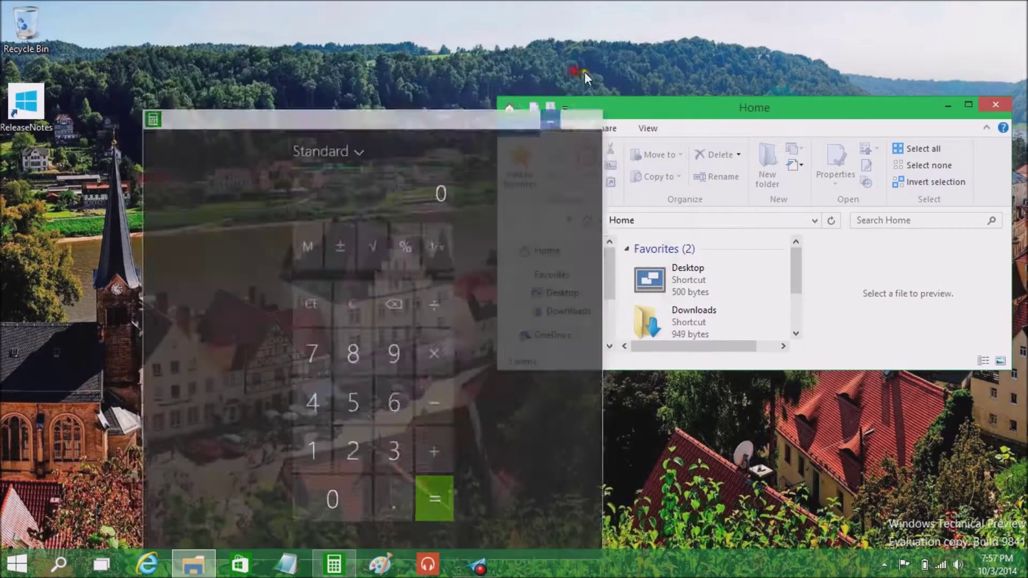
{"action": "left_click", "coordinate": [948, 106]}
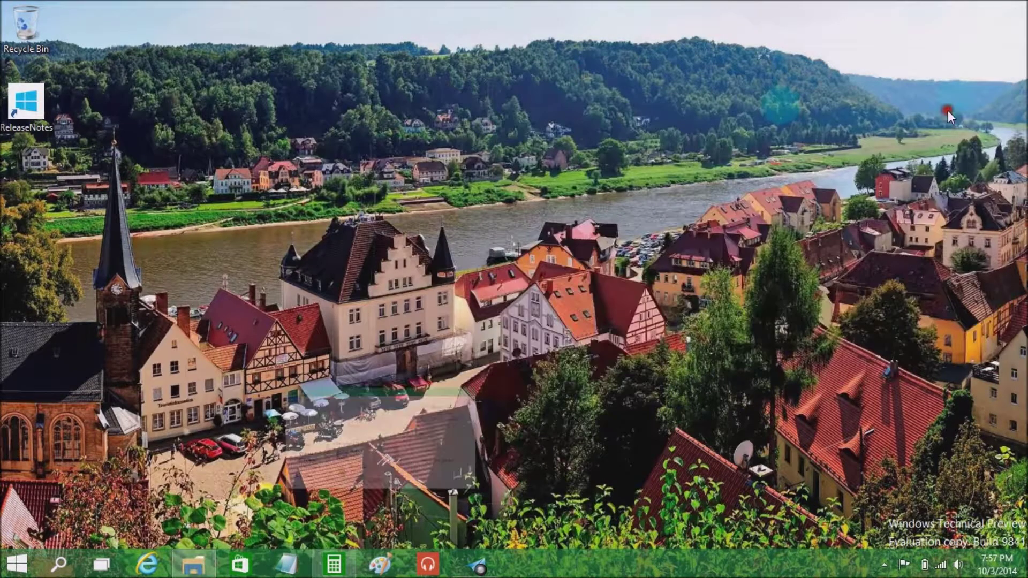
{"action": "left_click", "coordinate": [939, 567]}
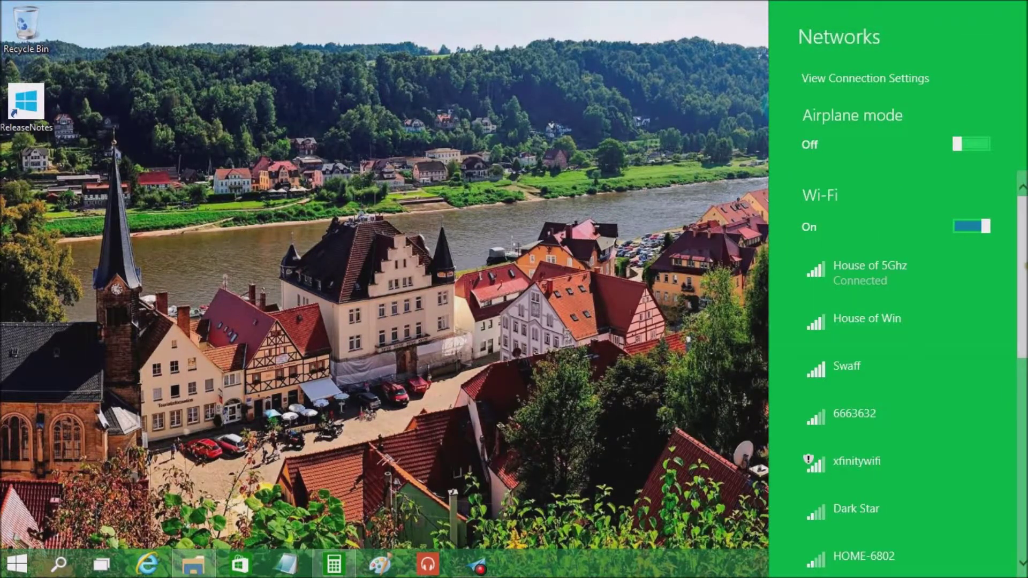
{"action": "scroll", "coordinate": [1025, 294], "scroll_direction": "down", "scroll_amount": 10}
{"action": "scroll", "coordinate": [1025, 293], "scroll_direction": "up", "scroll_amount": 8}
{"action": "scroll", "coordinate": [1025, 294], "scroll_direction": "up", "scroll_amount": 2}
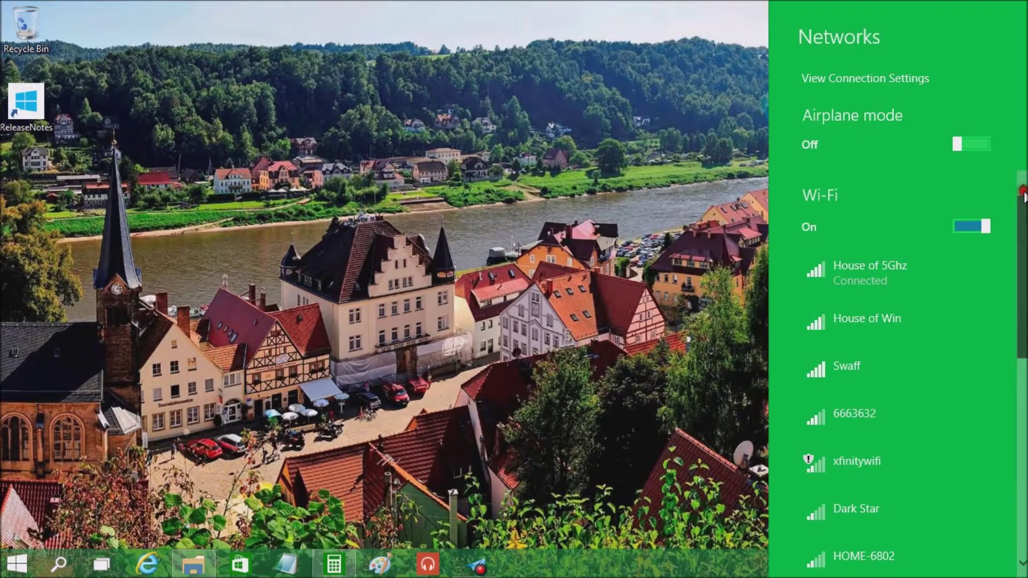
{"action": "scroll", "coordinate": [1017, 343], "scroll_direction": "down", "scroll_amount": 10}
{"action": "scroll", "coordinate": [1003, 393], "scroll_direction": "up", "scroll_amount": 4}
{"action": "scroll", "coordinate": [1002, 267], "scroll_direction": "up", "scroll_amount": 8}
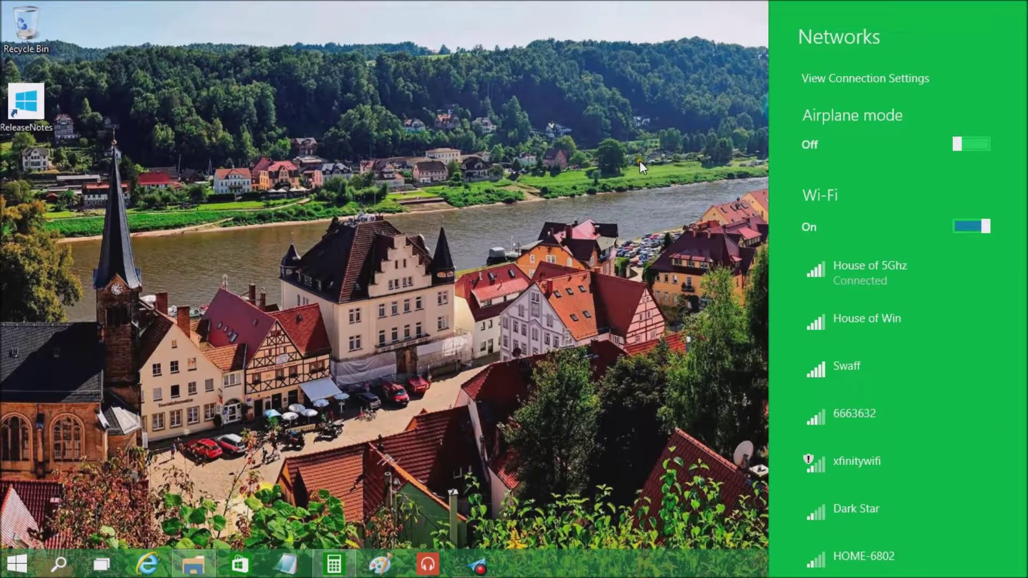
{"action": "left_click", "coordinate": [776, 105]}
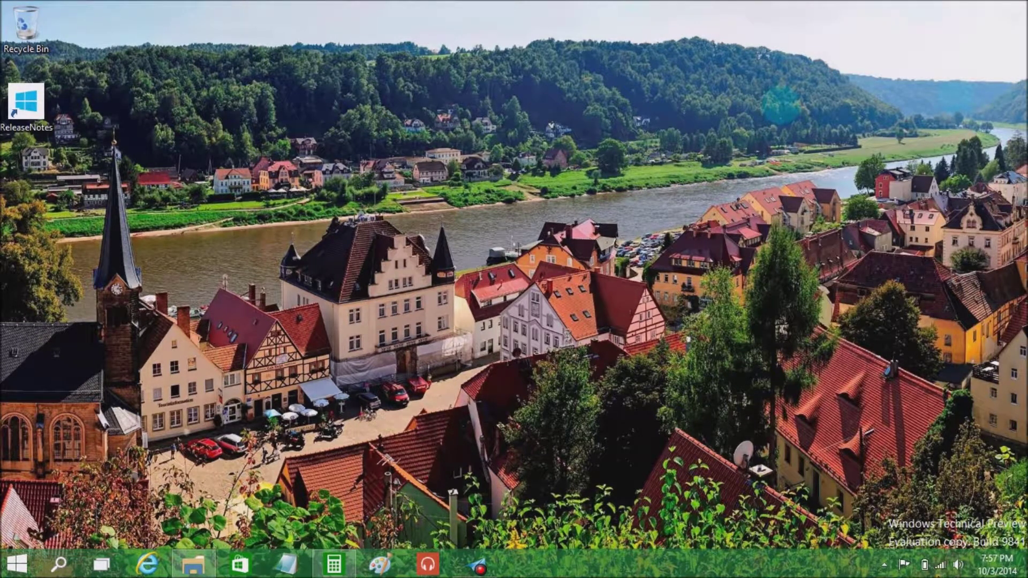
{"action": "left_click", "coordinate": [941, 565]}
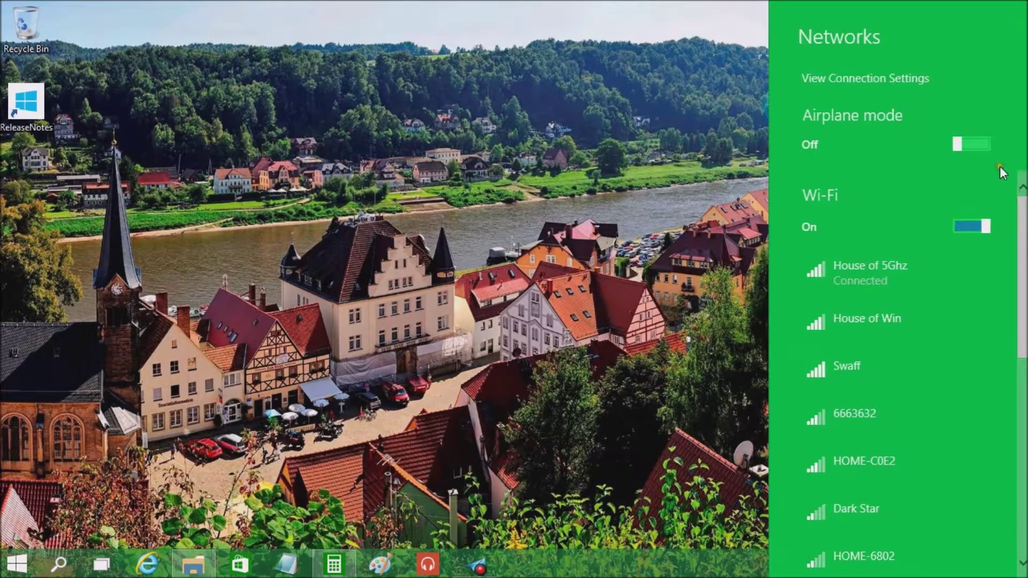
{"action": "left_click_drag", "start_coordinate": [1018, 244], "coordinate": [1019, 164]}
- Dismiss the Networks charm panel by clicking an empty spot on the desktop
{"action": "left_click", "coordinate": [562, 185]}
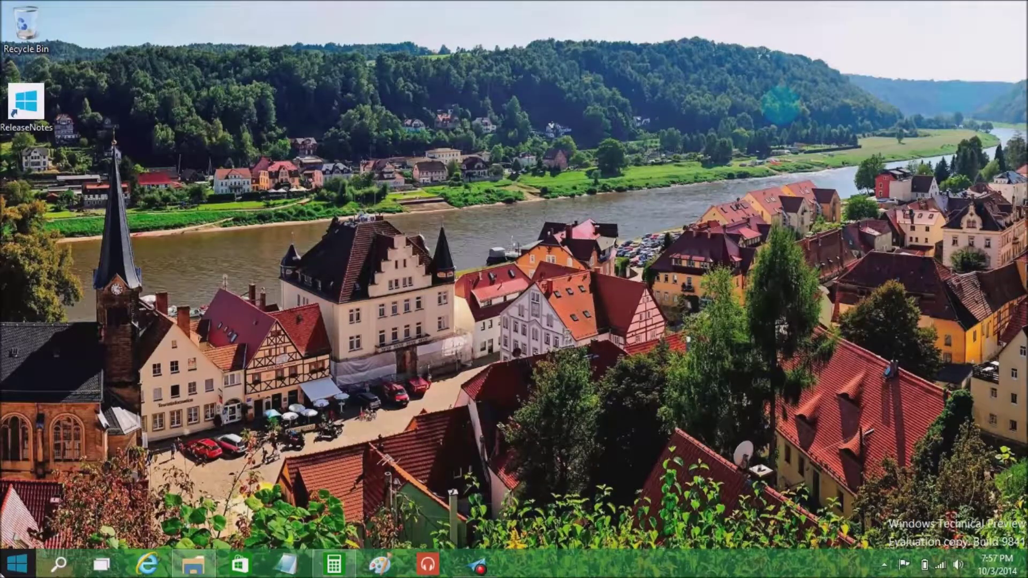
- Open the Start menu, close it, and reopen it to show the app list and tiles
{"action": "left_click", "coordinate": [16, 564]}
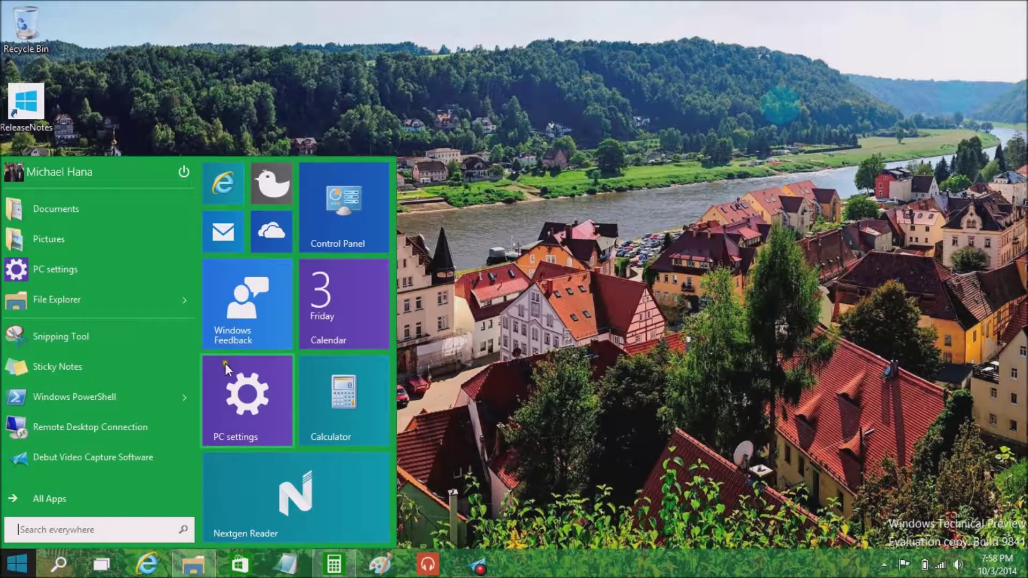
{"action": "left_click", "coordinate": [10, 570]}
{"action": "left_click", "coordinate": [11, 571]}
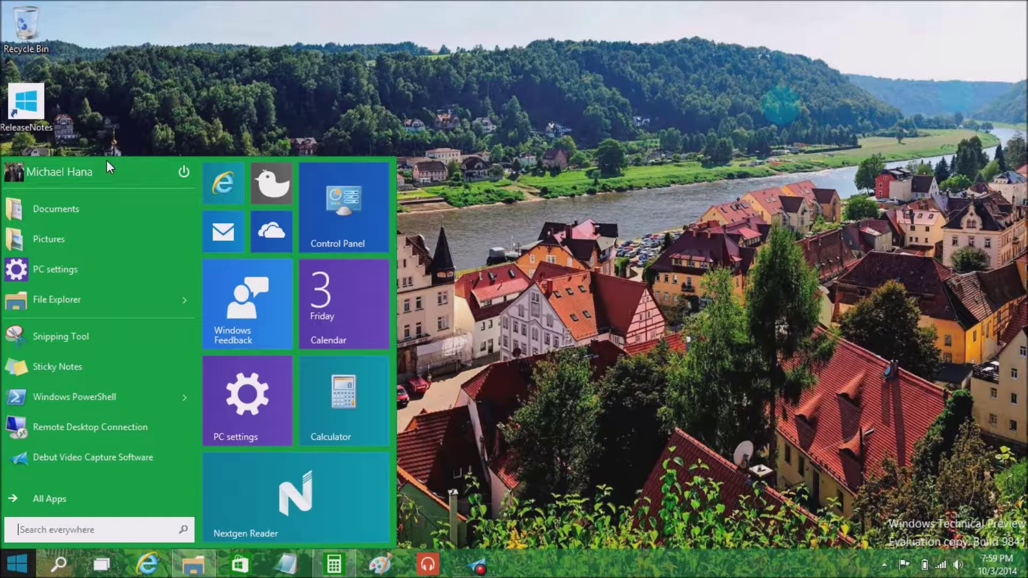
- Pin Snipping Tool to the top of the Start list, then make the menu taller and shorter again
{"action": "left_click_drag", "start_coordinate": [56, 333], "coordinate": [83, 362]}
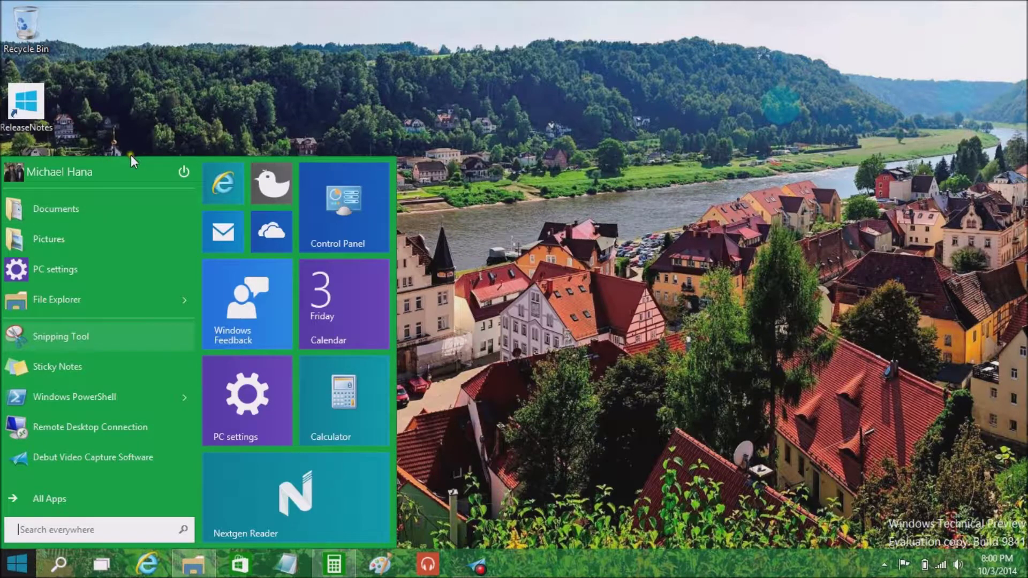
{"action": "left_click_drag", "start_coordinate": [131, 156], "coordinate": [139, 4]}
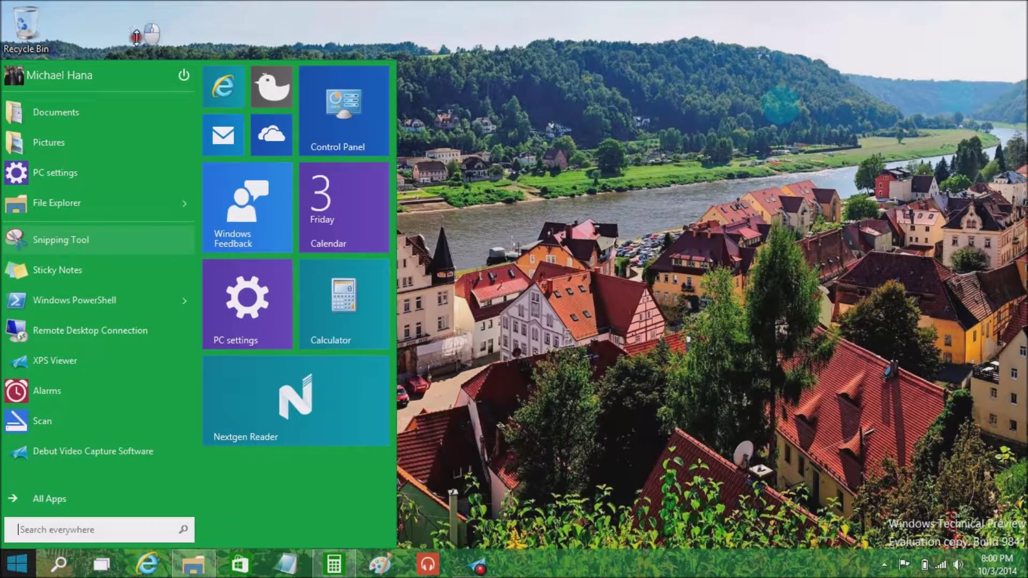
{"action": "left_click_drag", "start_coordinate": [135, 153], "coordinate": [137, 211]}
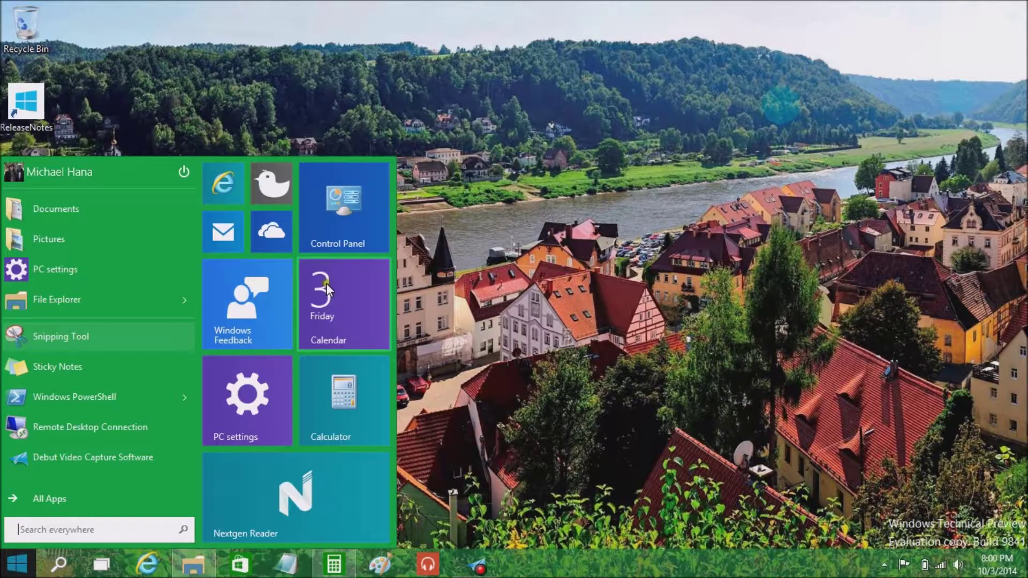
- Add Windows PowerShell as a Start tile, then unpin it from Start again
{"action": "right_click", "coordinate": [335, 293]}
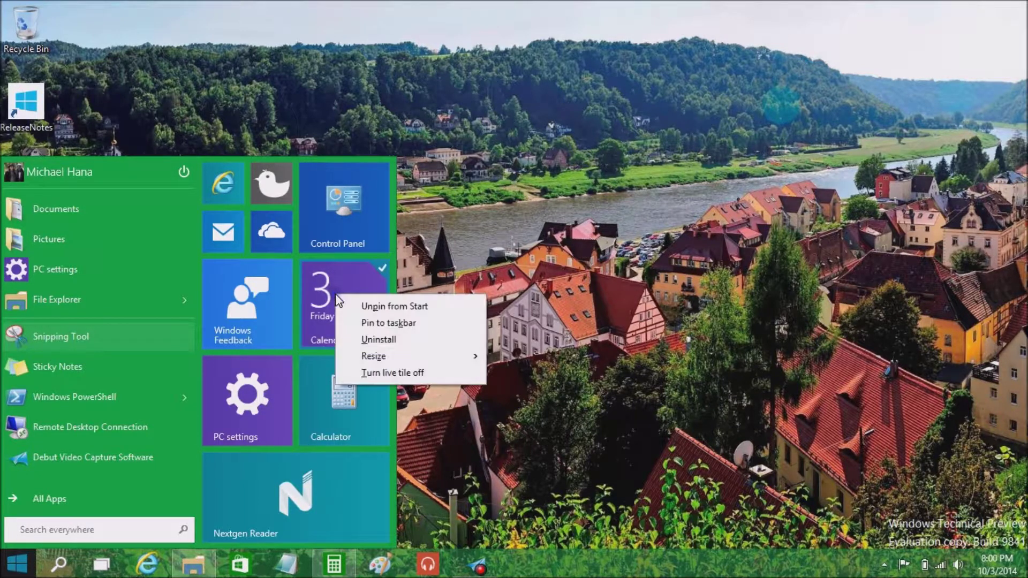
{"action": "left_click", "coordinate": [326, 285]}
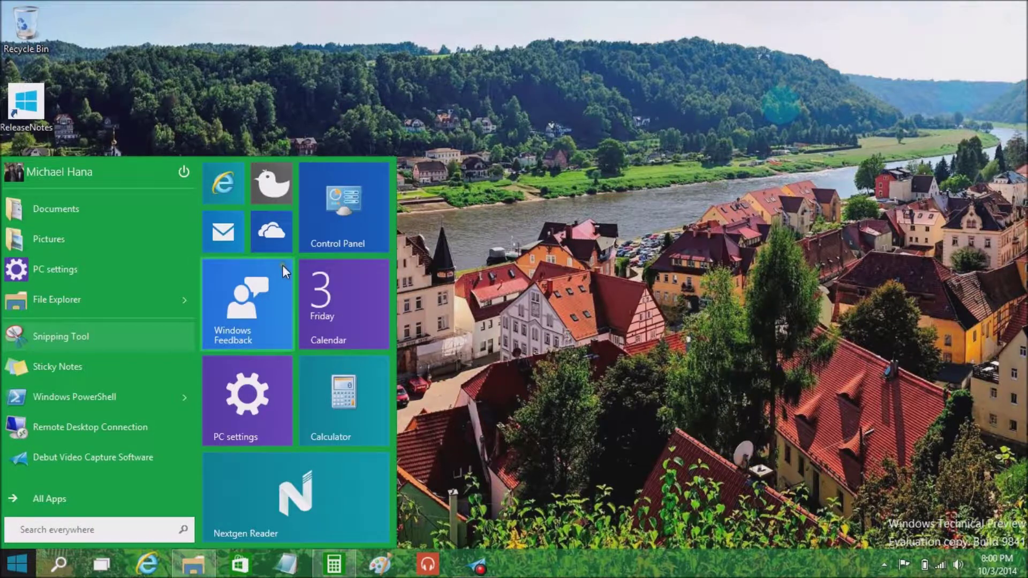
{"action": "left_click_drag", "start_coordinate": [70, 396], "coordinate": [250, 474]}
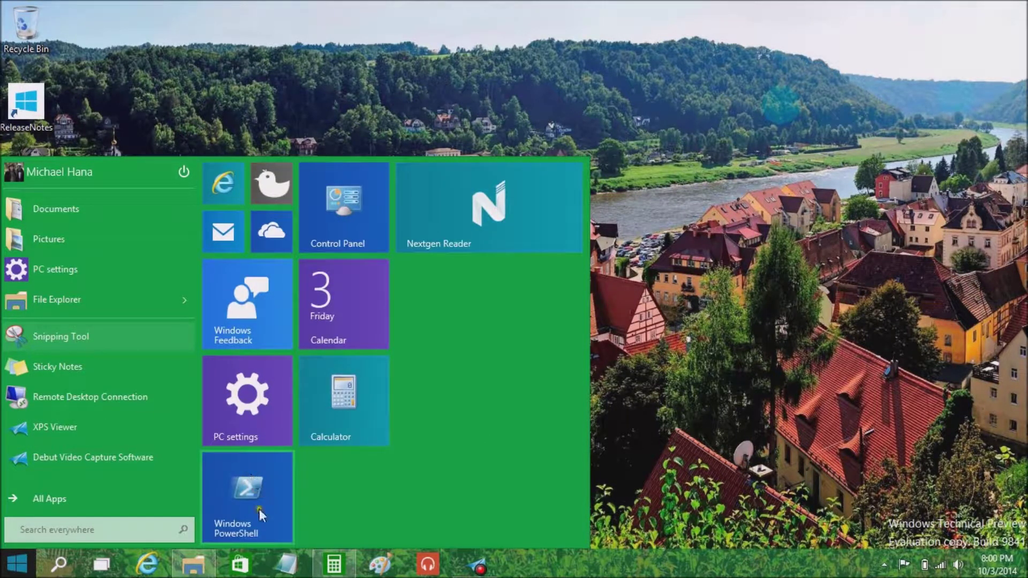
{"action": "right_click", "coordinate": [250, 478]}
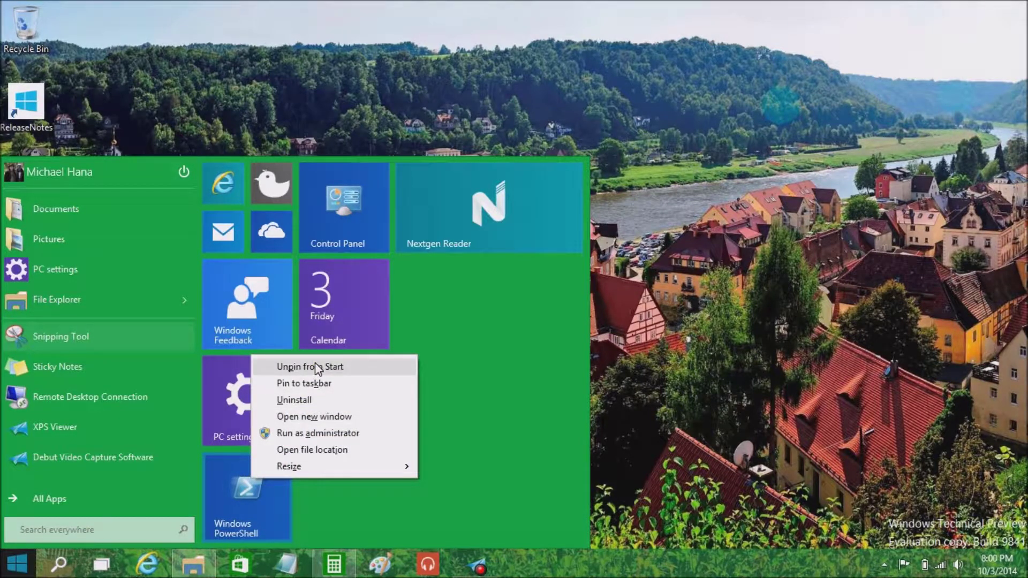
{"action": "left_click", "coordinate": [318, 367]}
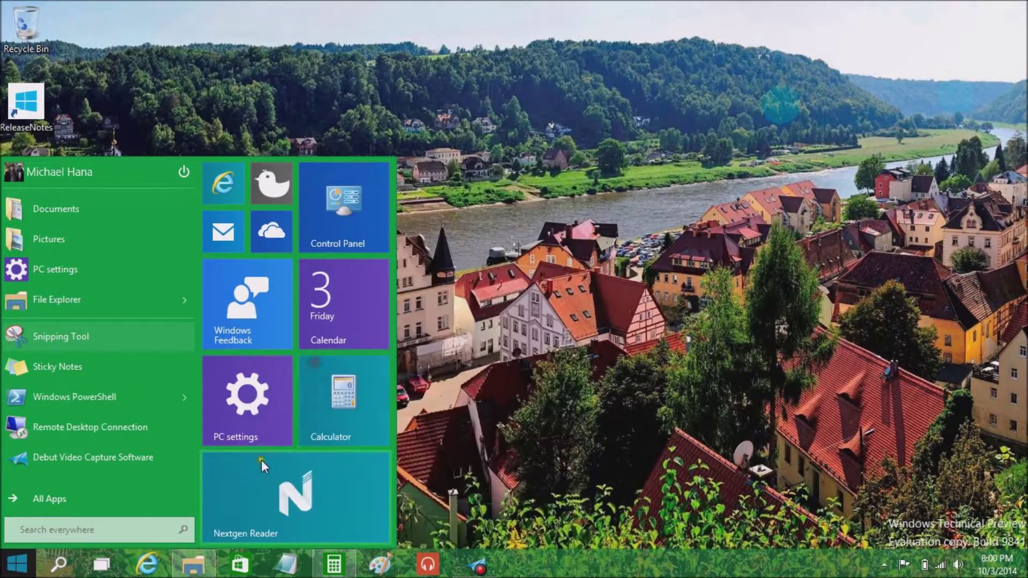
- Resize the PC settings tile to Small and back to Medium, then bring up Calendar's tile options
{"action": "right_click", "coordinate": [250, 419]}
{"action": "mouse_move", "coordinate": [327, 464]}
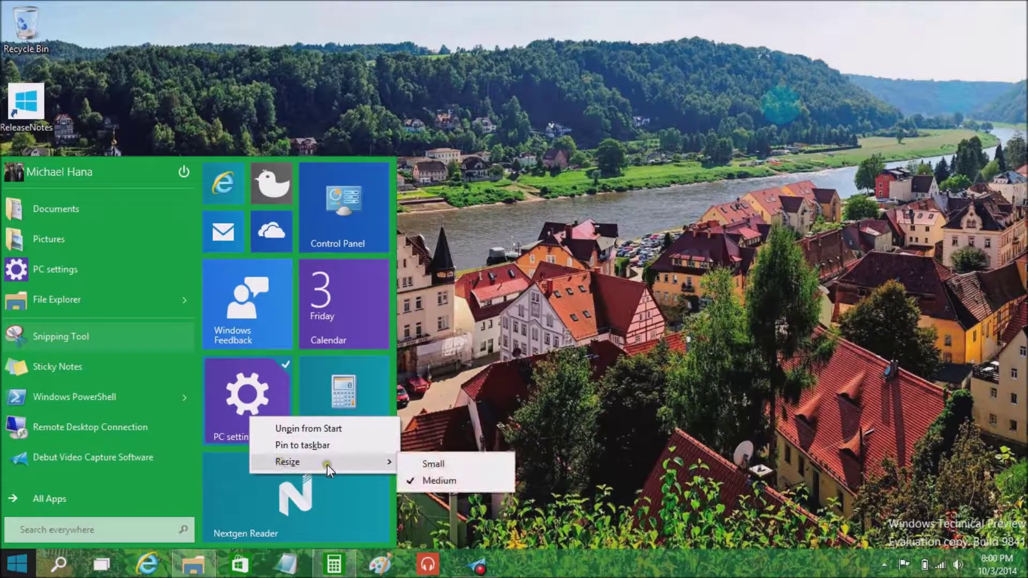
{"action": "left_click", "coordinate": [434, 466]}
{"action": "right_click", "coordinate": [217, 371]}
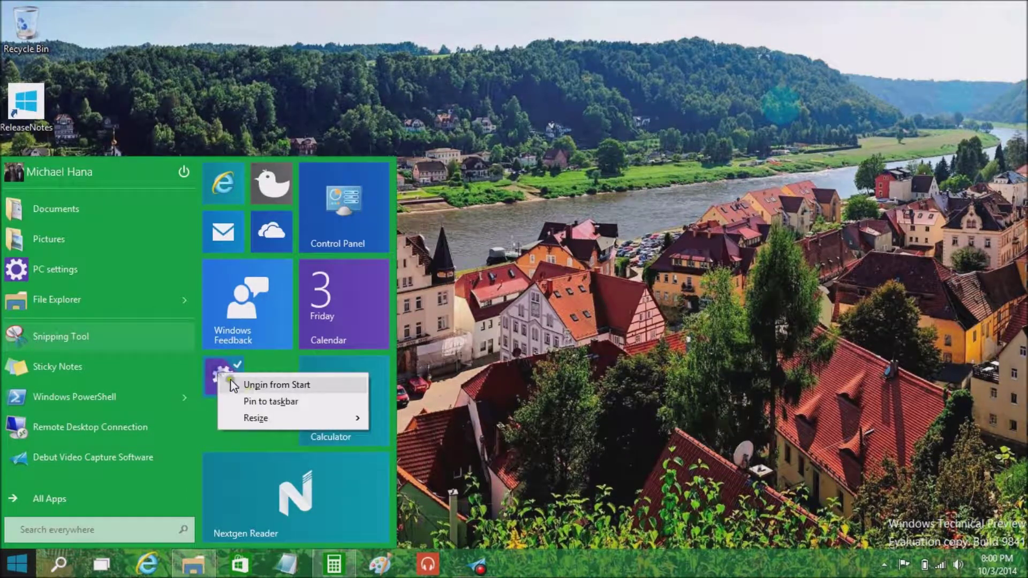
{"action": "mouse_move", "coordinate": [274, 419]}
{"action": "left_click", "coordinate": [410, 438]}
{"action": "right_click", "coordinate": [350, 317]}
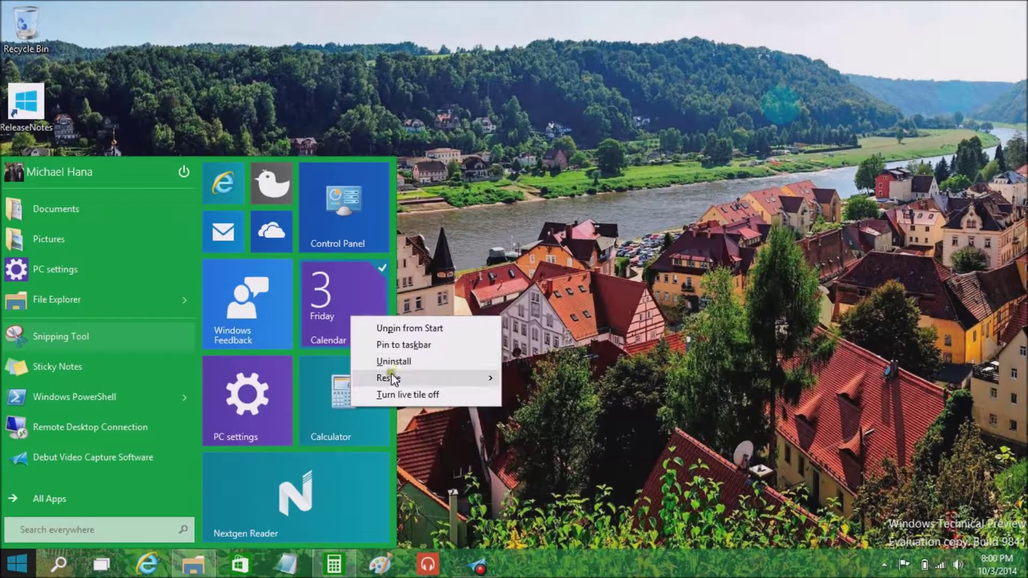
- Resize the Calendar tile to Wide, then Large, then back to Medium
{"action": "mouse_move", "coordinate": [389, 379]}
{"action": "left_click", "coordinate": [527, 430]}
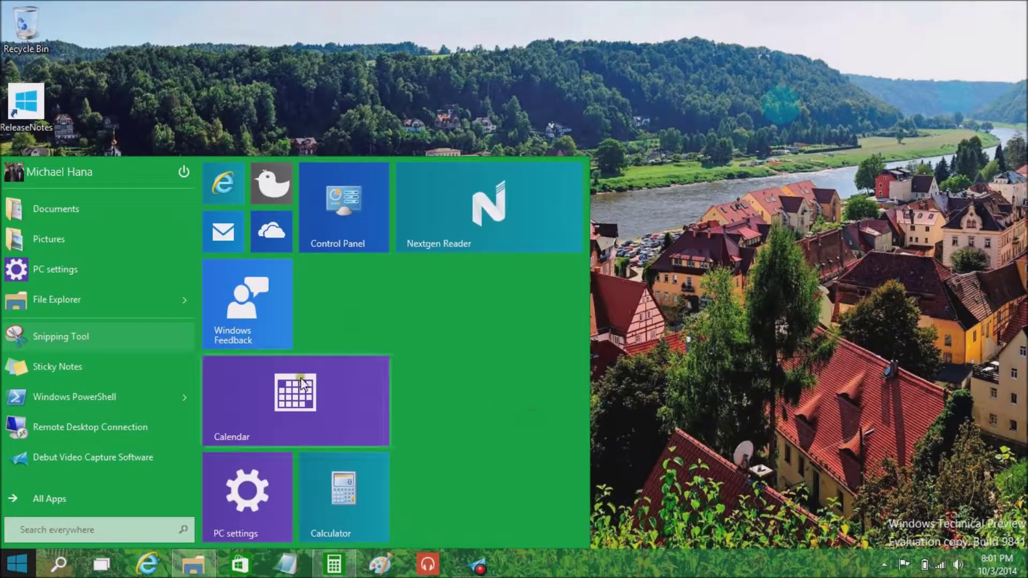
{"action": "right_click", "coordinate": [299, 385]}
{"action": "mouse_move", "coordinate": [370, 447]}
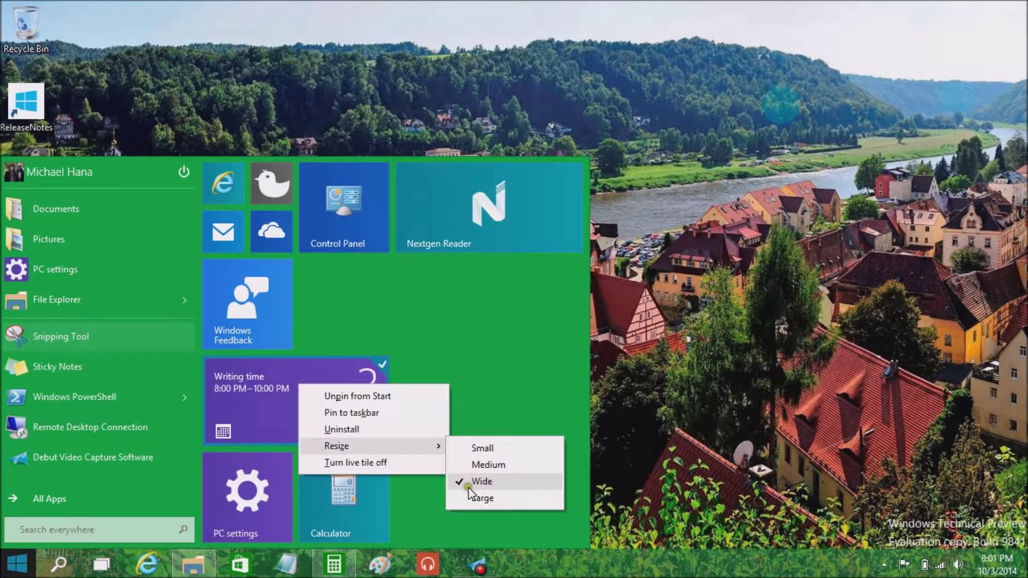
{"action": "left_click", "coordinate": [473, 499]}
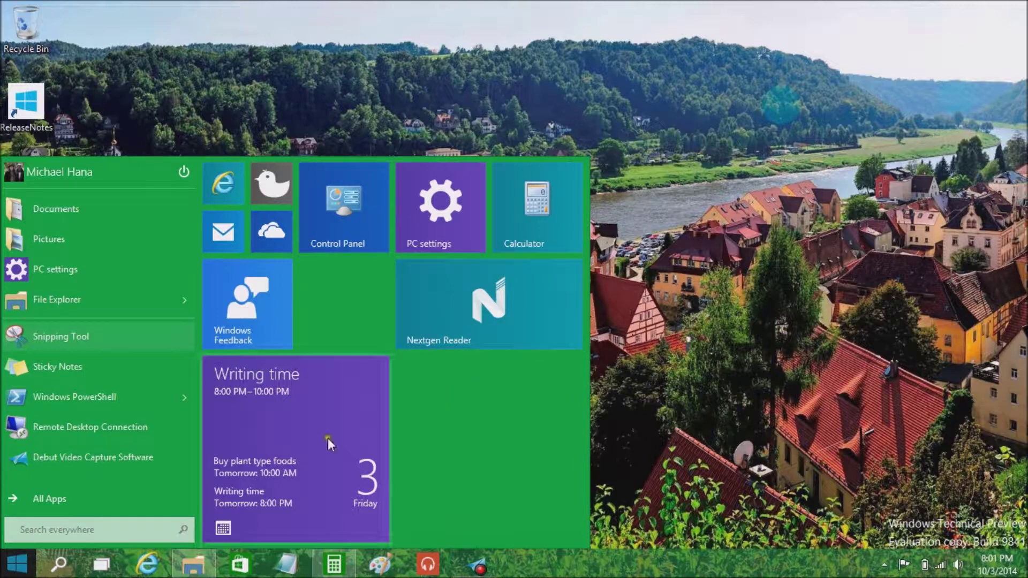
{"action": "right_click", "coordinate": [298, 447]}
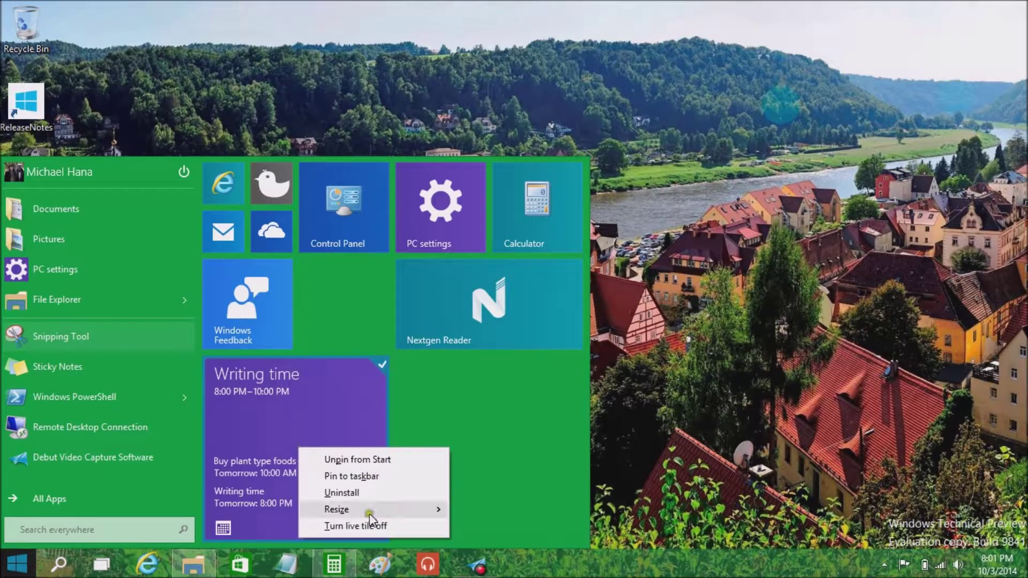
{"action": "mouse_move", "coordinate": [370, 510]}
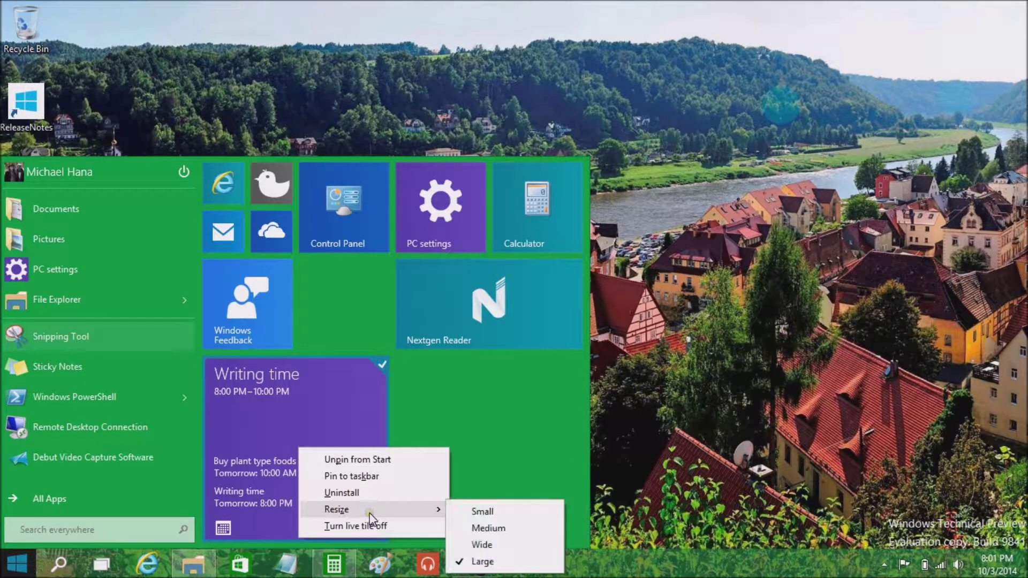
{"action": "left_click", "coordinate": [476, 528]}
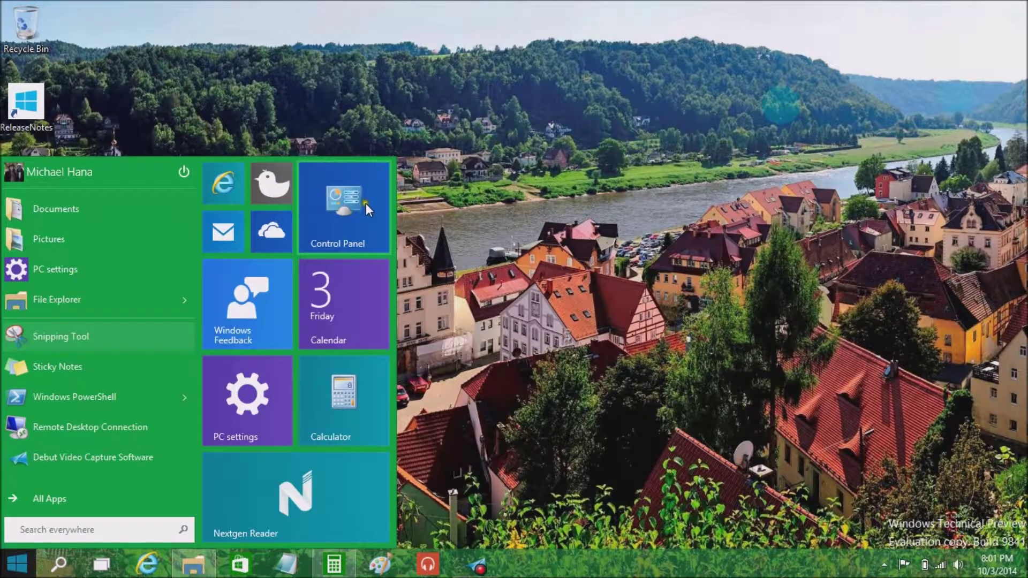
{"action": "right_click", "coordinate": [335, 214]}
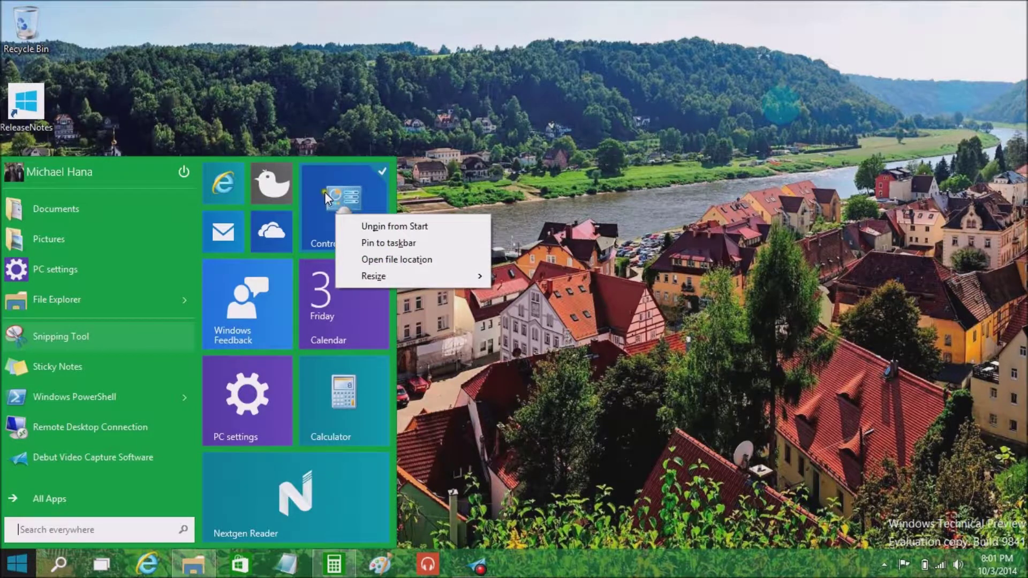
{"action": "key", "text": "Escape"}
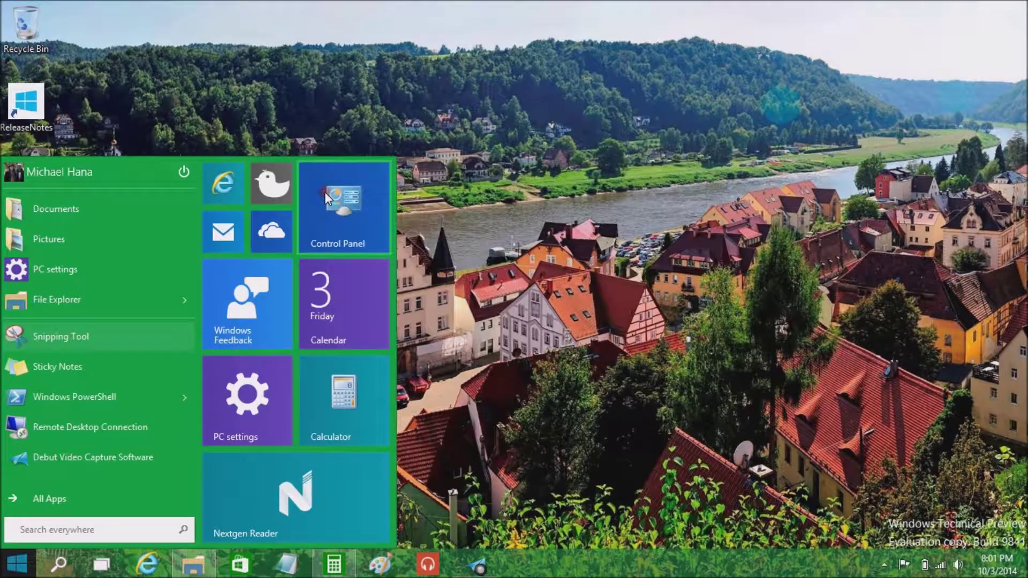
{"action": "left_click", "coordinate": [184, 172]}
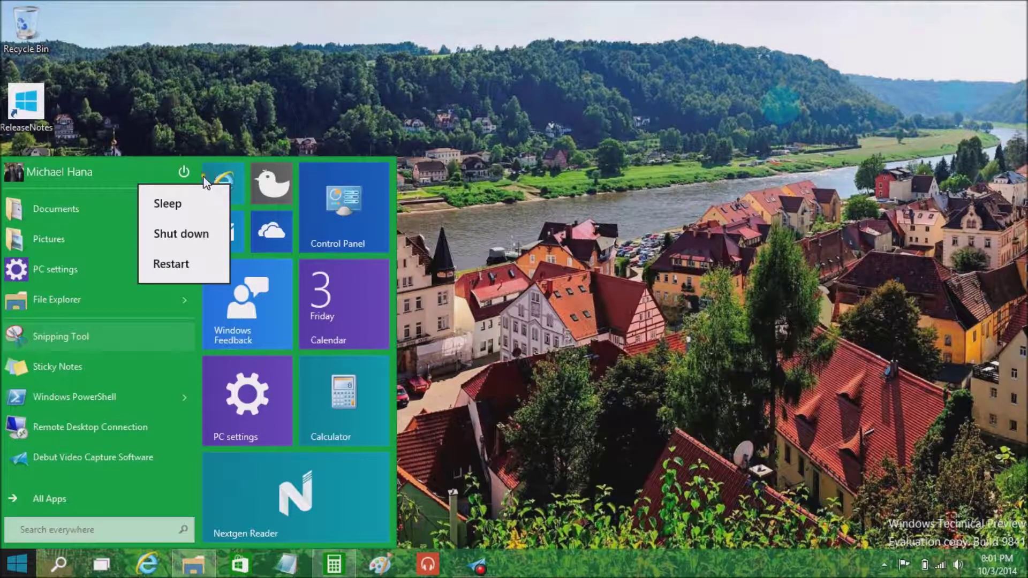
{"action": "left_click", "coordinate": [191, 167]}
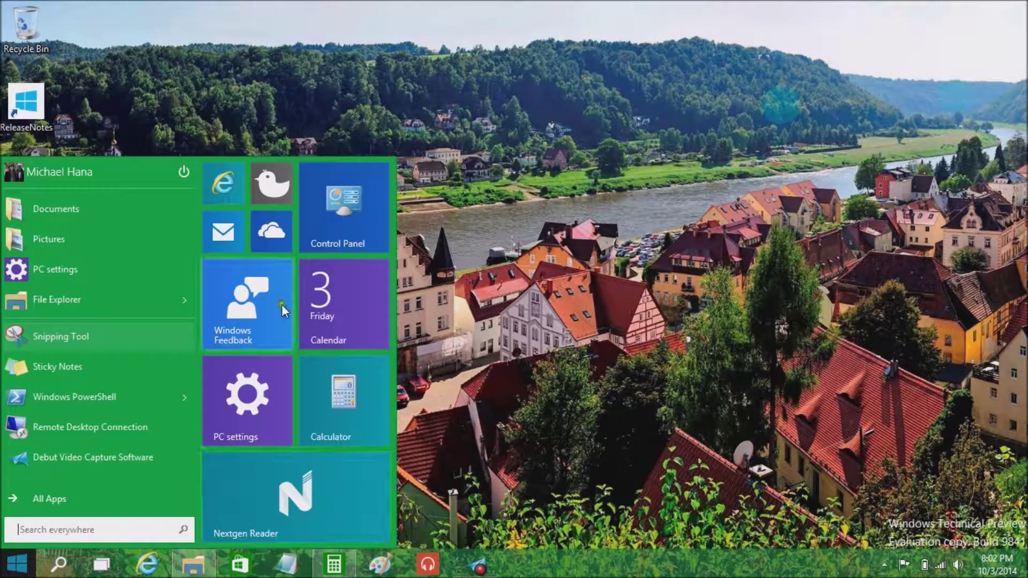
- Unpin the Nextgen Reader, Calculator, PC settings, Calendar and Windows Feedback tiles from Start
{"action": "right_click", "coordinate": [292, 463]}
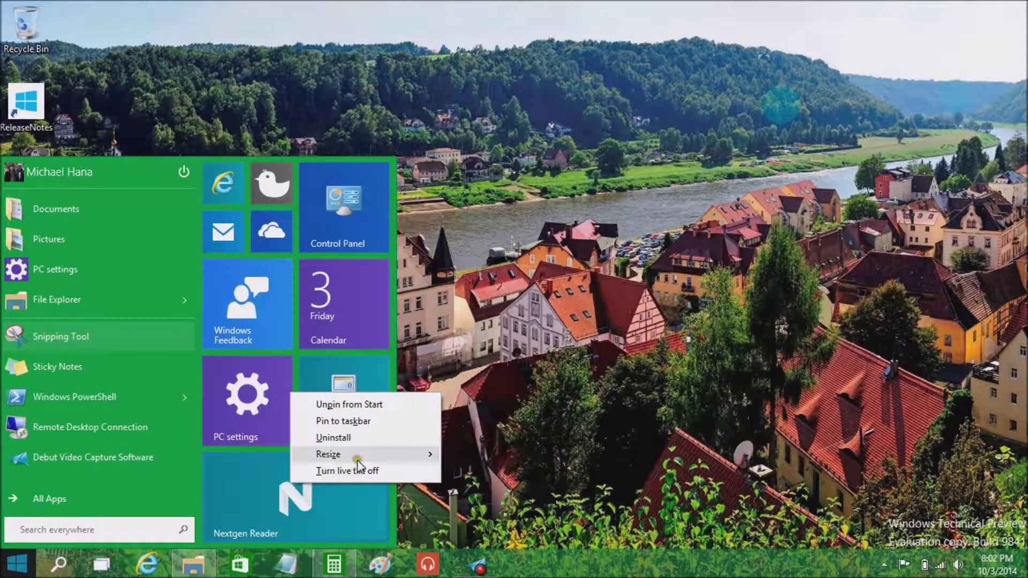
{"action": "left_click", "coordinate": [370, 405]}
{"action": "right_click", "coordinate": [335, 393]}
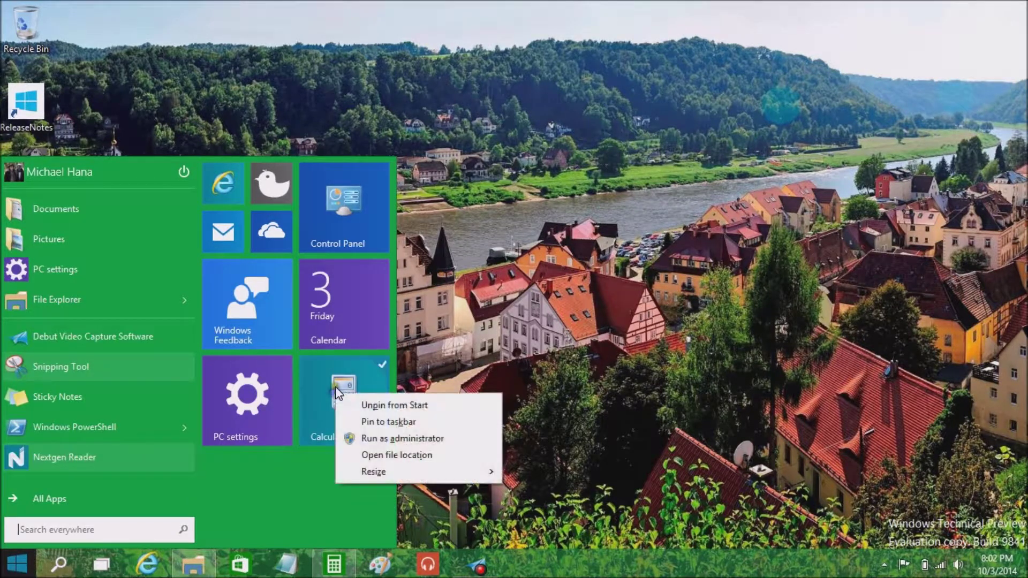
{"action": "left_click", "coordinate": [357, 404]}
{"action": "right_click", "coordinate": [285, 400]}
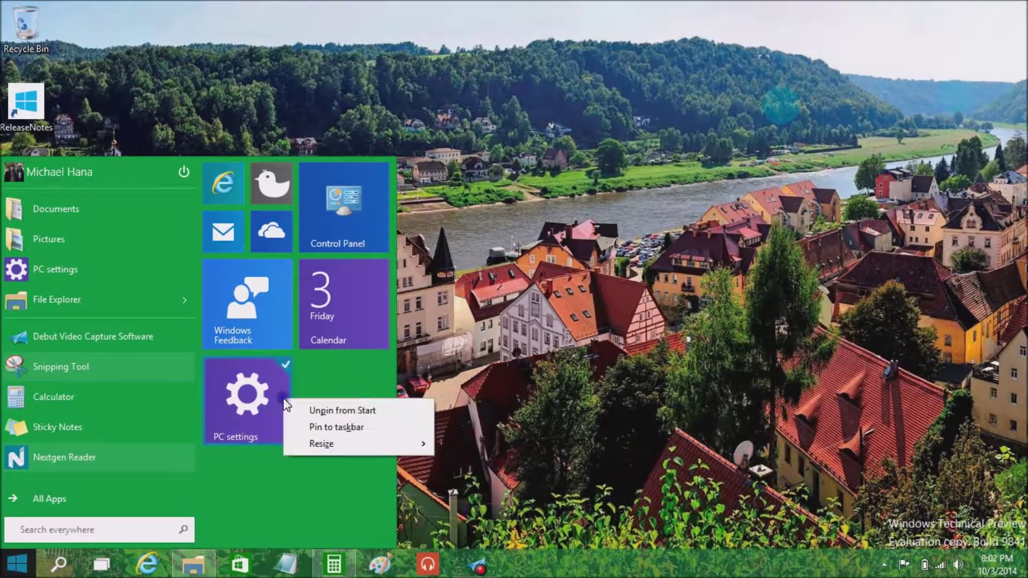
{"action": "left_click", "coordinate": [321, 410]}
{"action": "right_click", "coordinate": [358, 311]}
{"action": "left_click", "coordinate": [378, 321]}
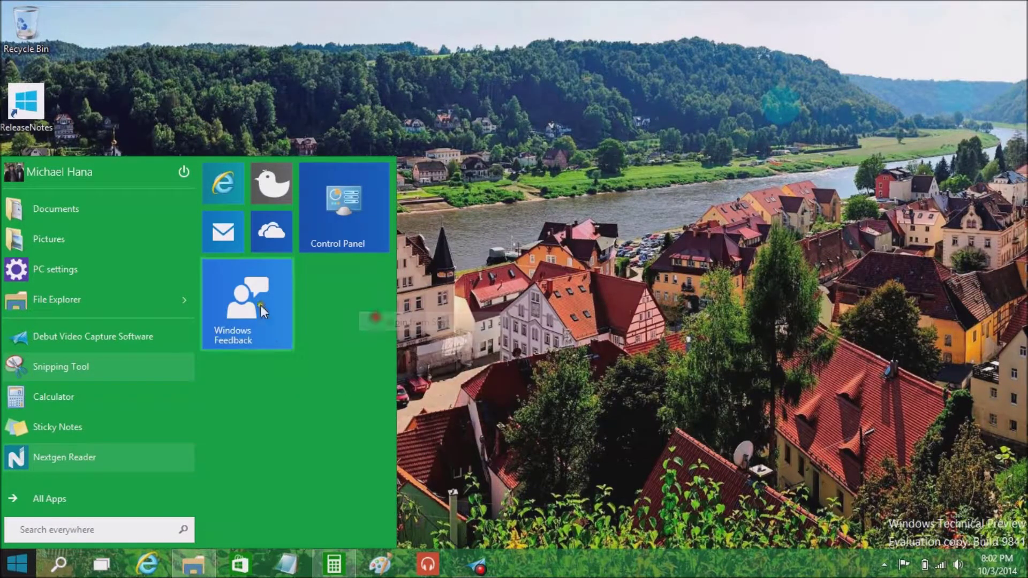
{"action": "right_click", "coordinate": [249, 307]}
{"action": "left_click", "coordinate": [284, 319]}
- Unpin the Control Panel, Twitter, Internet Explorer, Mail and OneDrive tiles, leaving no tiles
{"action": "right_click", "coordinate": [355, 218]}
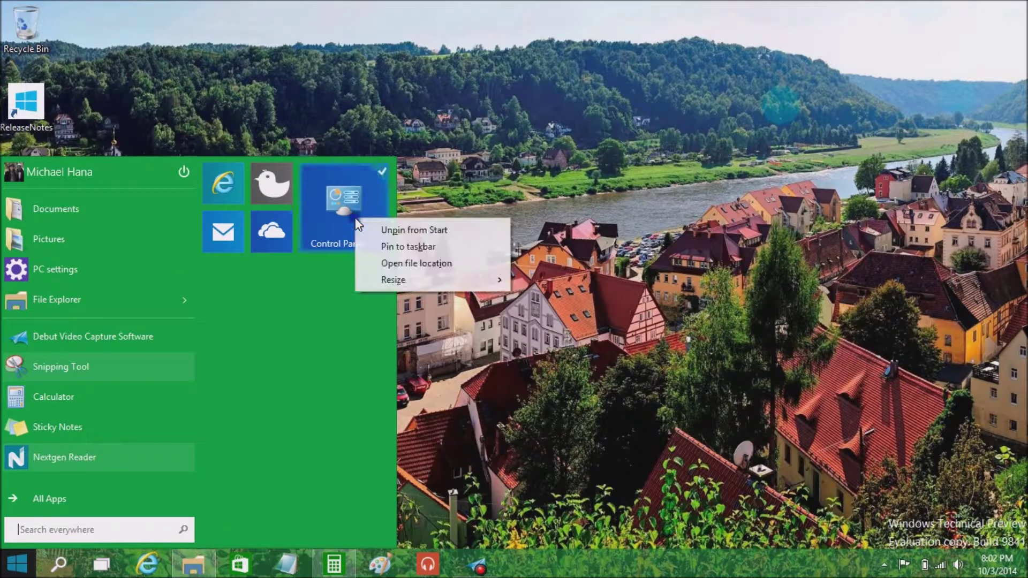
{"action": "left_click", "coordinate": [366, 223]}
{"action": "right_click", "coordinate": [264, 184]}
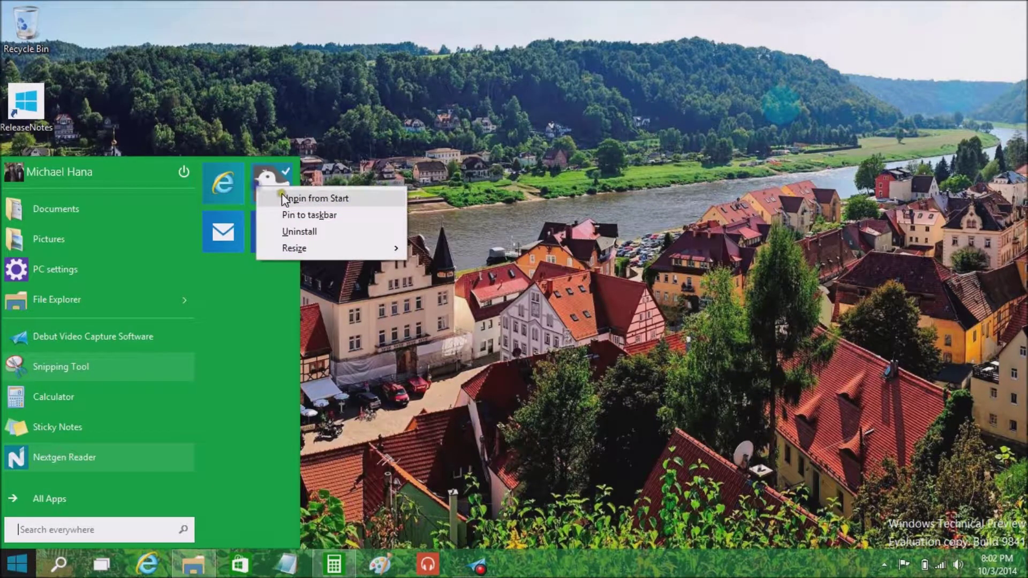
{"action": "left_click", "coordinate": [282, 195]}
{"action": "right_click", "coordinate": [236, 185]}
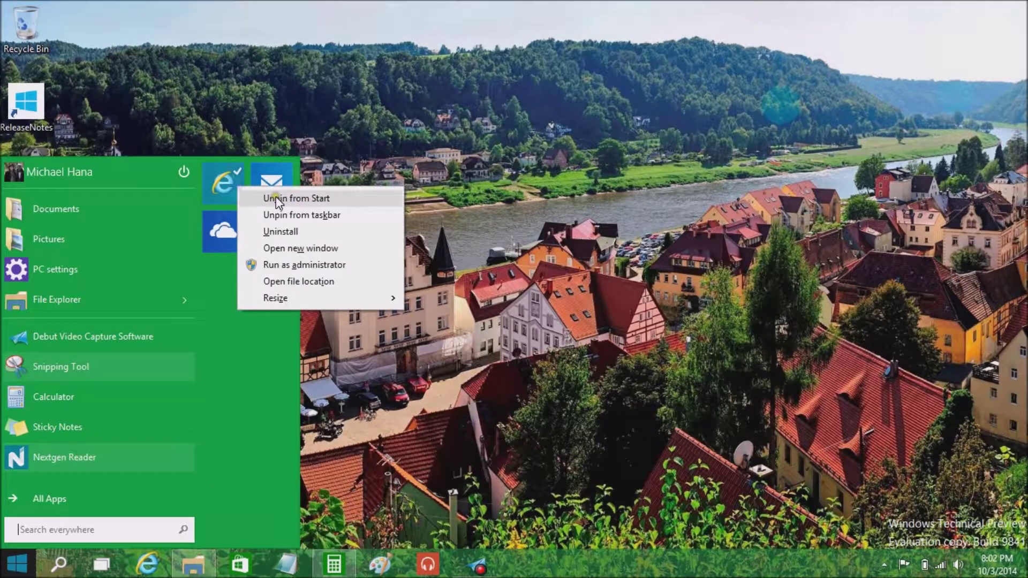
{"action": "left_click", "coordinate": [265, 196]}
{"action": "right_click", "coordinate": [223, 181]}
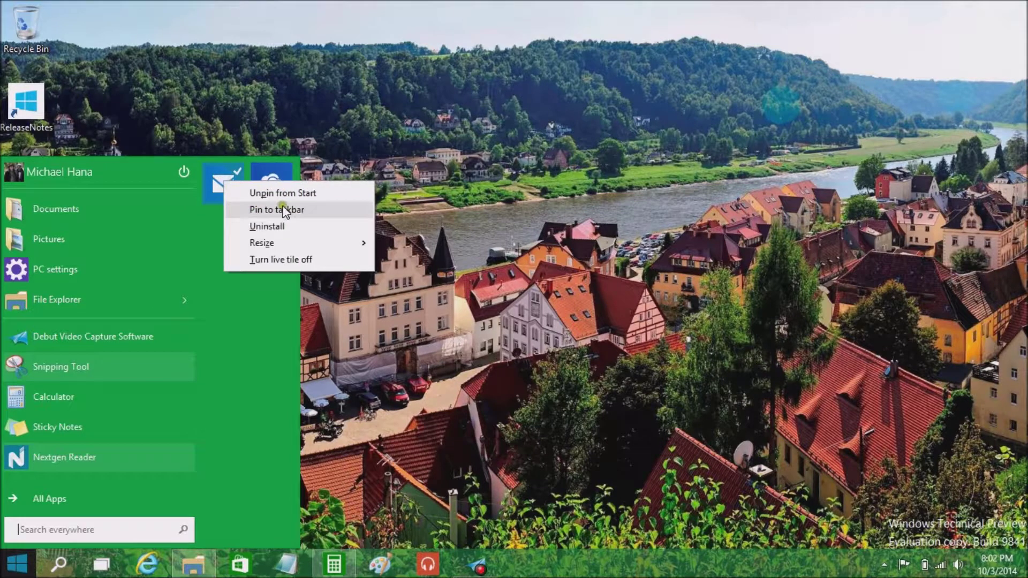
{"action": "left_click", "coordinate": [274, 193]}
{"action": "right_click", "coordinate": [221, 191]}
{"action": "left_click", "coordinate": [255, 203]}
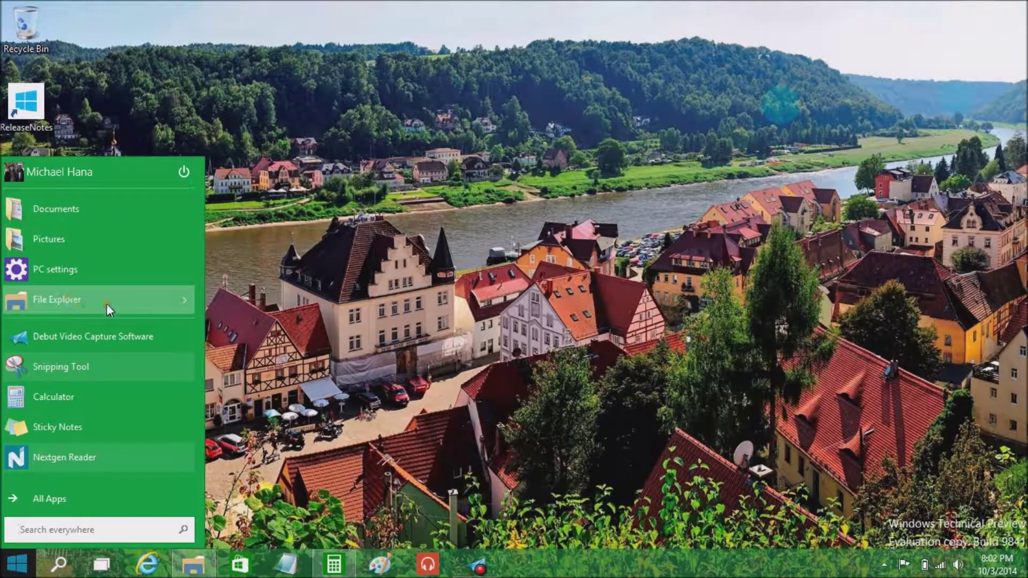
- Drag Nextgen Reader from the app list into the empty tile area as a wide tile
{"action": "mouse_move", "coordinate": [121, 304]}
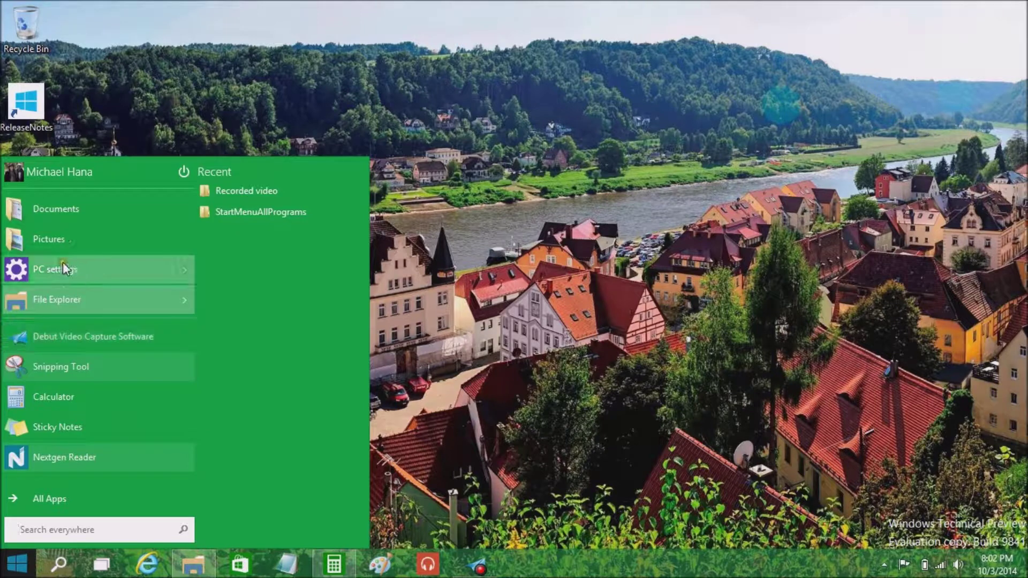
{"action": "left_click_drag", "start_coordinate": [41, 461], "coordinate": [95, 468]}
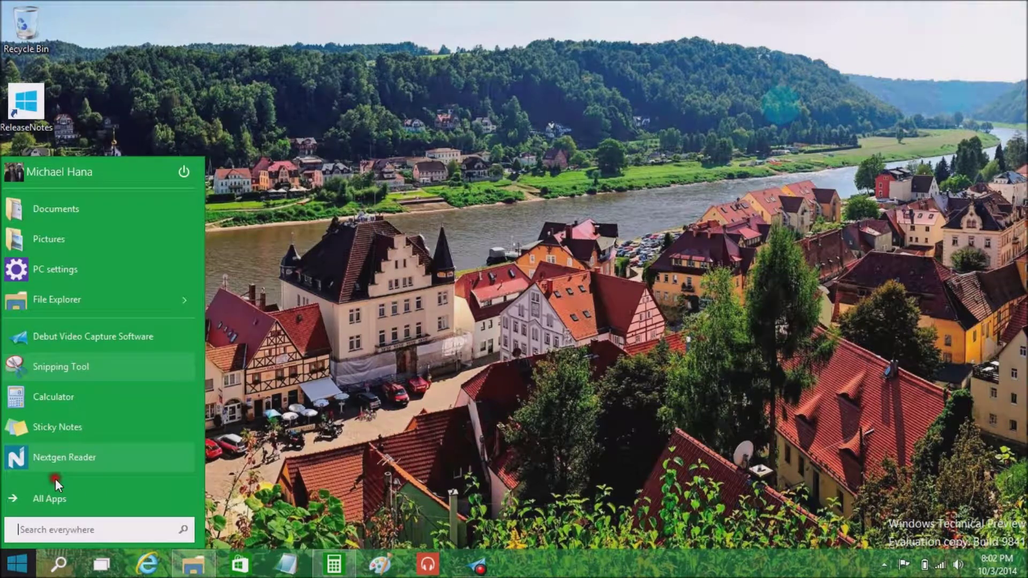
{"action": "left_click_drag", "start_coordinate": [53, 459], "coordinate": [297, 195]}
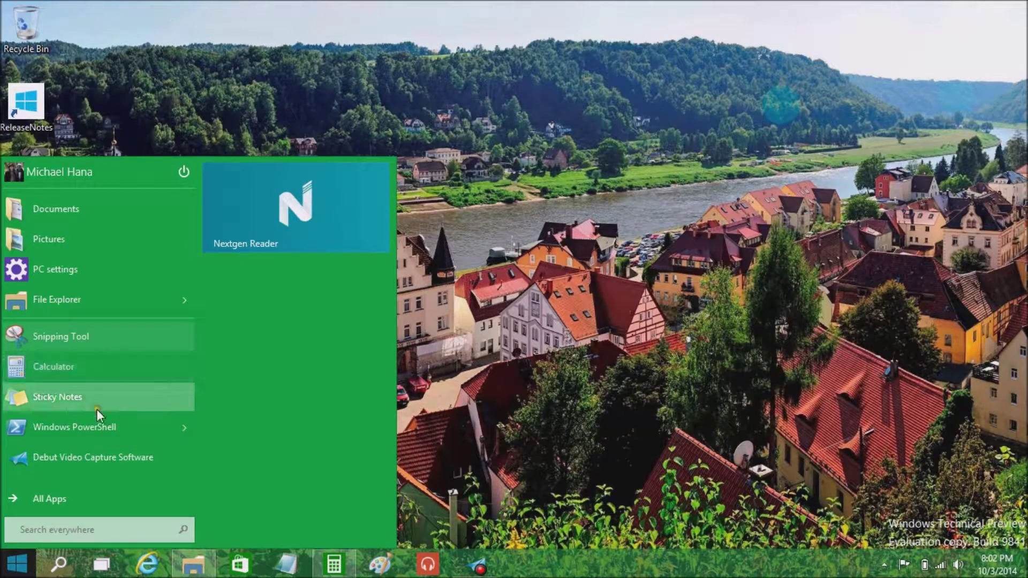
- Pin Windows PowerShell, Sticky Notes, Remote Desktop Connection, XPS Viewer and Alarms as Start tiles
{"action": "left_click_drag", "start_coordinate": [86, 427], "coordinate": [278, 325]}
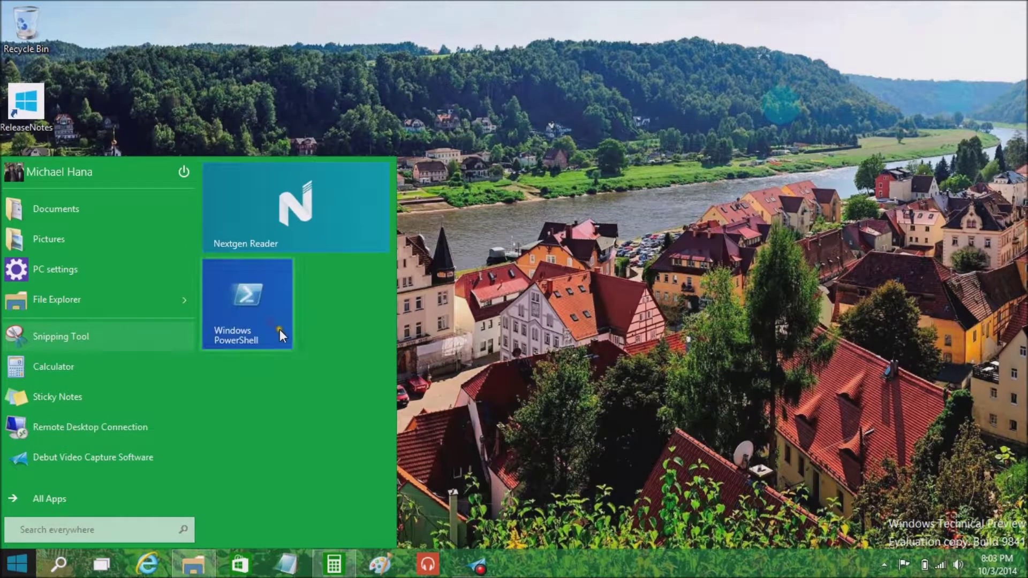
{"action": "right_click", "coordinate": [280, 331]}
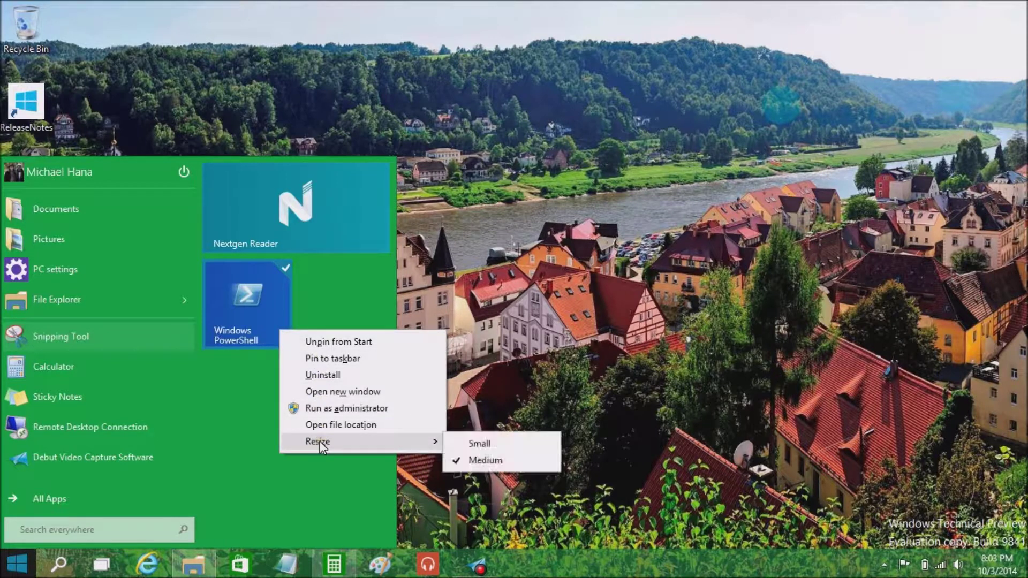
{"action": "left_click", "coordinate": [239, 413]}
{"action": "left_click_drag", "start_coordinate": [95, 399], "coordinate": [356, 314]}
{"action": "left_click_drag", "start_coordinate": [44, 395], "coordinate": [248, 376]}
{"action": "left_click_drag", "start_coordinate": [25, 399], "coordinate": [336, 395]}
{"action": "left_click_drag", "start_coordinate": [98, 401], "coordinate": [234, 496]}
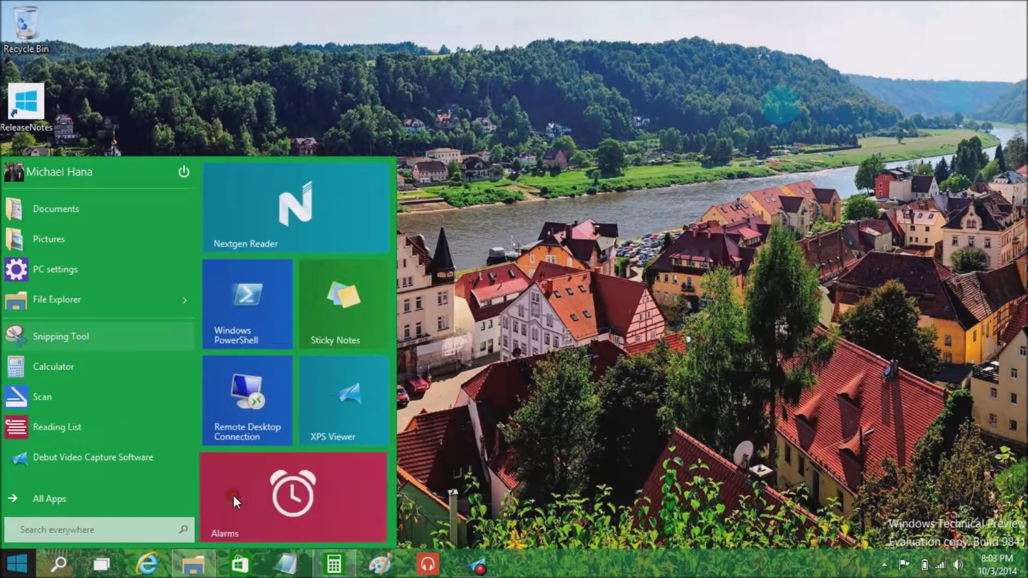
- Pin Reading List at medium size, plus Scan, Windows Feedback and Calculator tiles
{"action": "left_click_drag", "start_coordinate": [85, 427], "coordinate": [457, 214]}
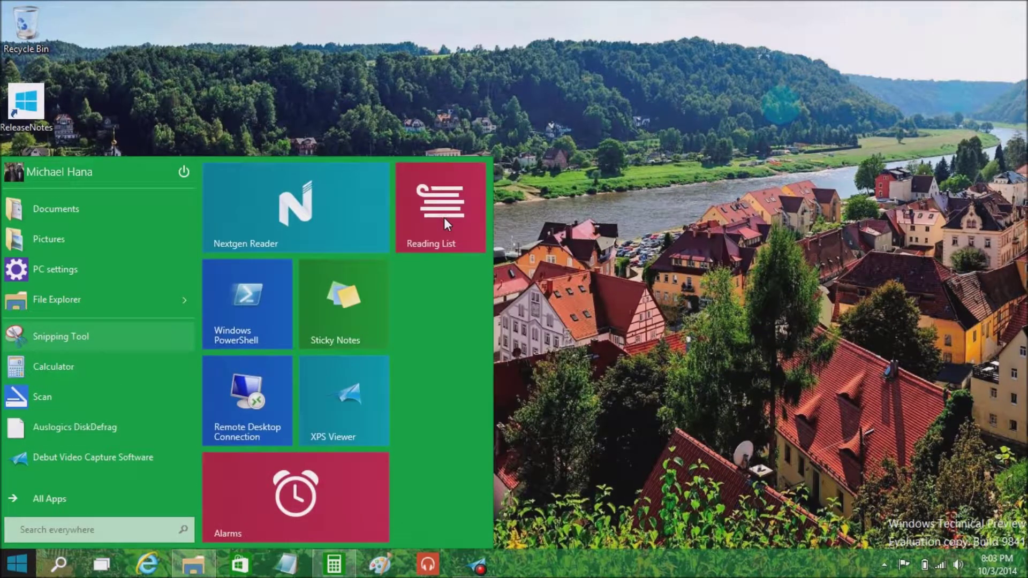
{"action": "right_click", "coordinate": [458, 214]}
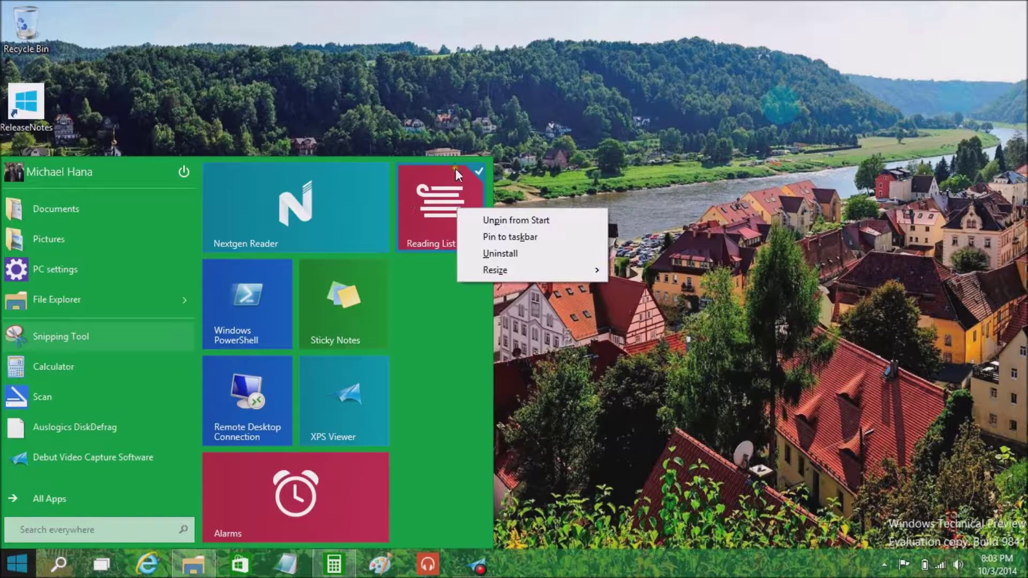
{"action": "mouse_move", "coordinate": [507, 272]}
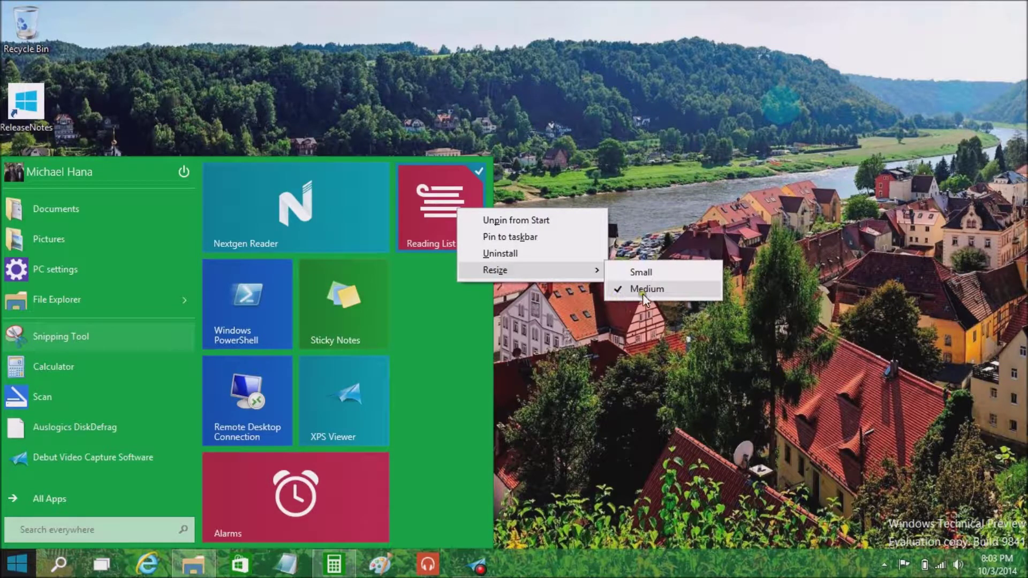
{"action": "left_click", "coordinate": [477, 301]}
{"action": "left_click_drag", "start_coordinate": [37, 401], "coordinate": [541, 209]}
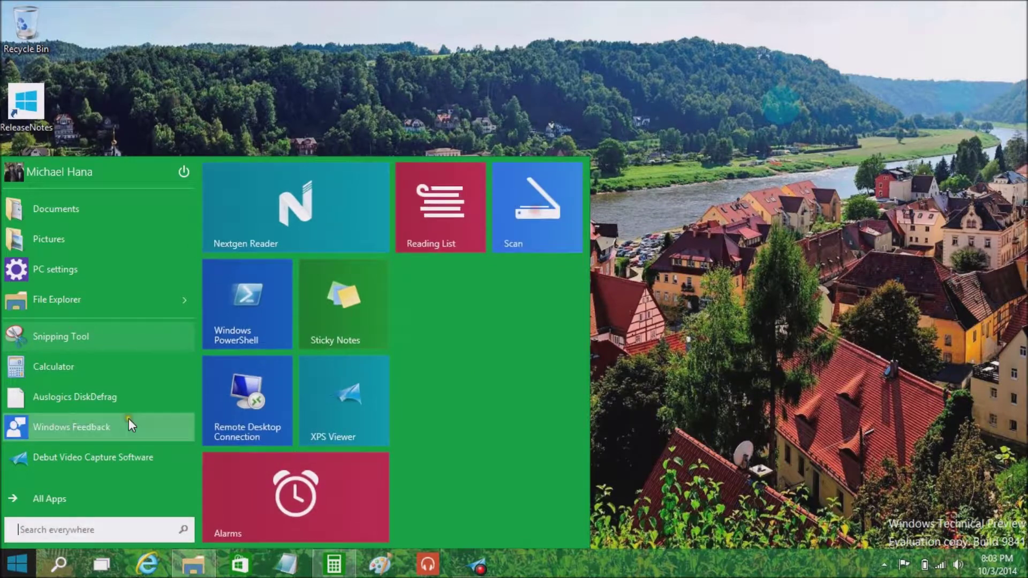
{"action": "left_click_drag", "start_coordinate": [110, 453], "coordinate": [432, 339]}
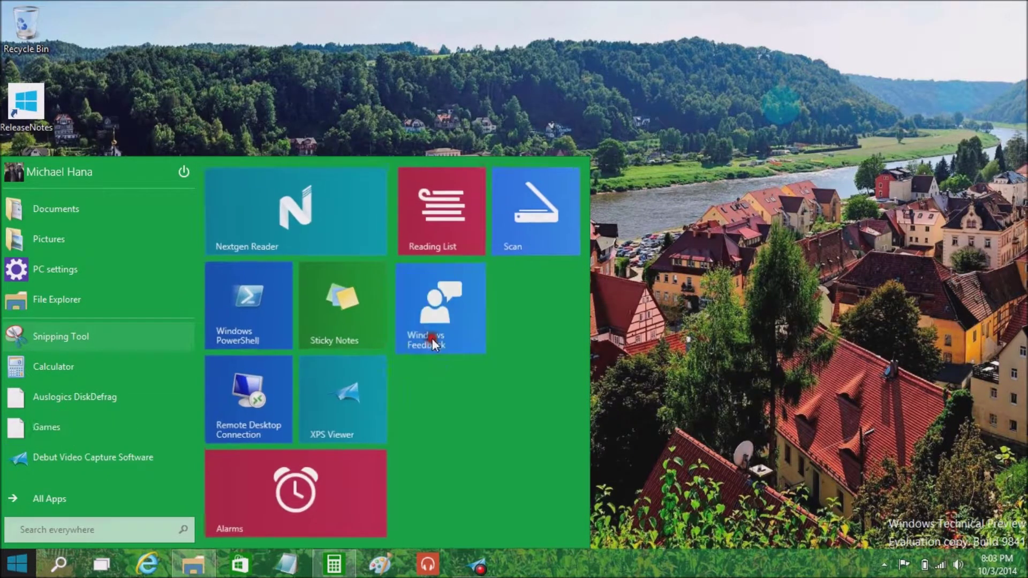
{"action": "left_click_drag", "start_coordinate": [26, 364], "coordinate": [538, 305]}
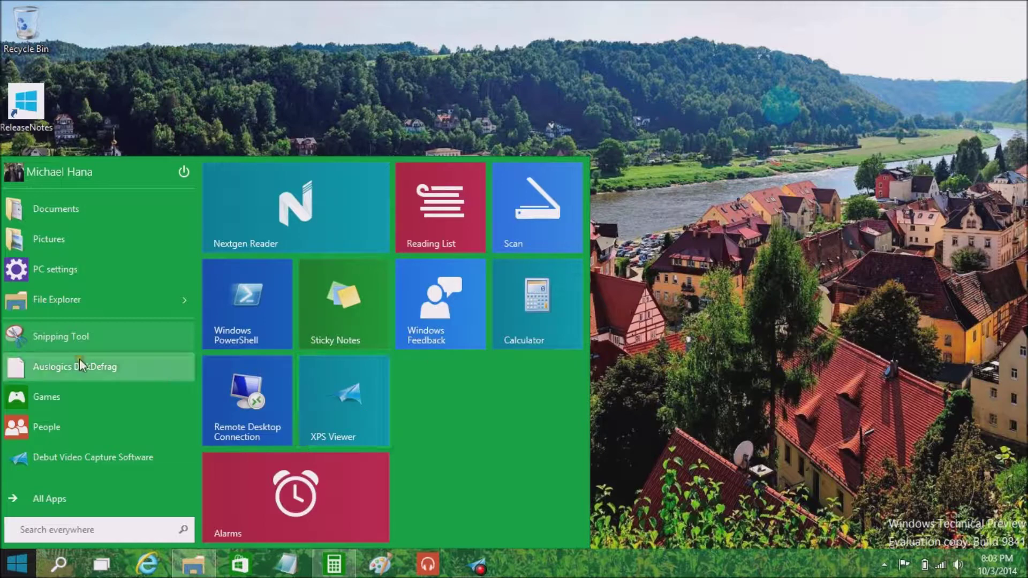
- Pin Games, People, Calendar and Snipping Tool as tiles, leaving Snipping Tool's size unchanged
{"action": "left_click_drag", "start_coordinate": [67, 386], "coordinate": [455, 399]}
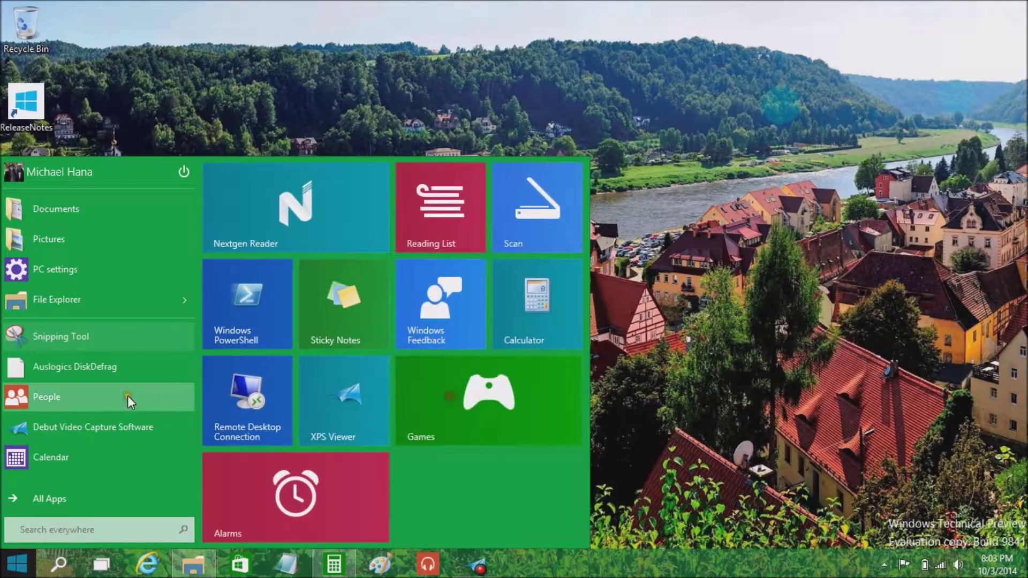
{"action": "left_click_drag", "start_coordinate": [200, 484], "coordinate": [467, 493]}
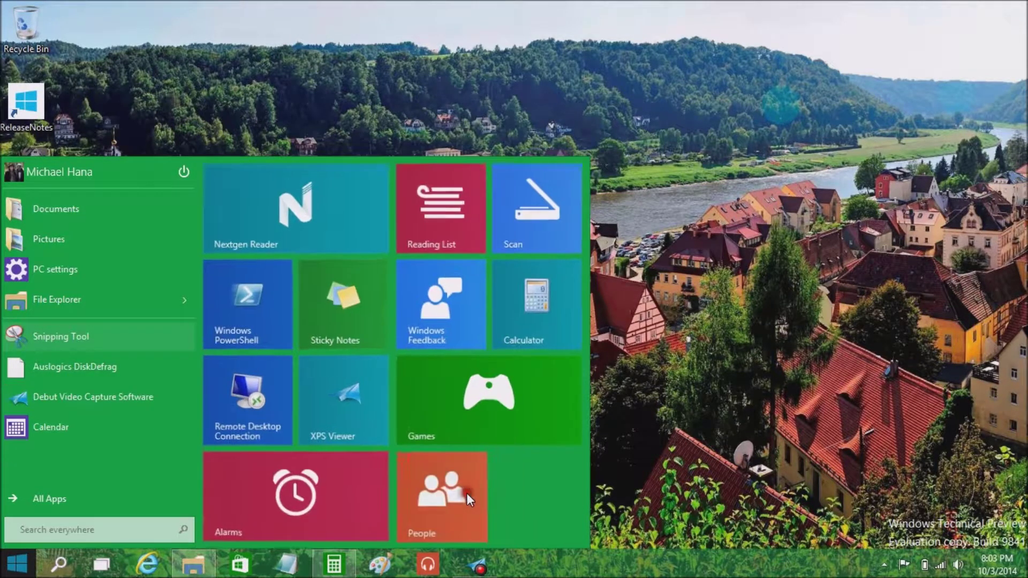
{"action": "left_click_drag", "start_coordinate": [75, 431], "coordinate": [531, 496]}
{"action": "left_click_drag", "start_coordinate": [66, 329], "coordinate": [621, 247]}
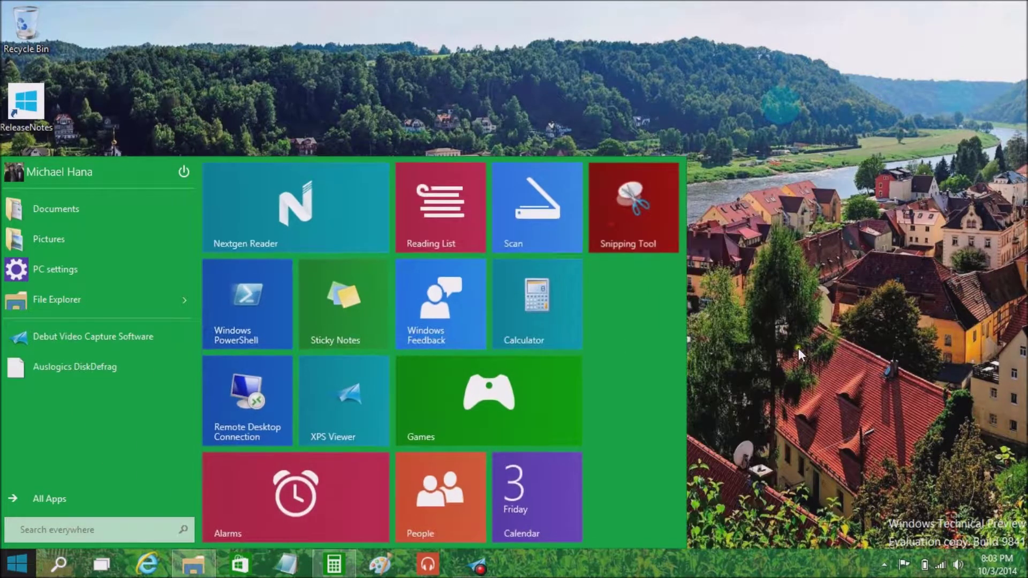
{"action": "right_click", "coordinate": [644, 230]}
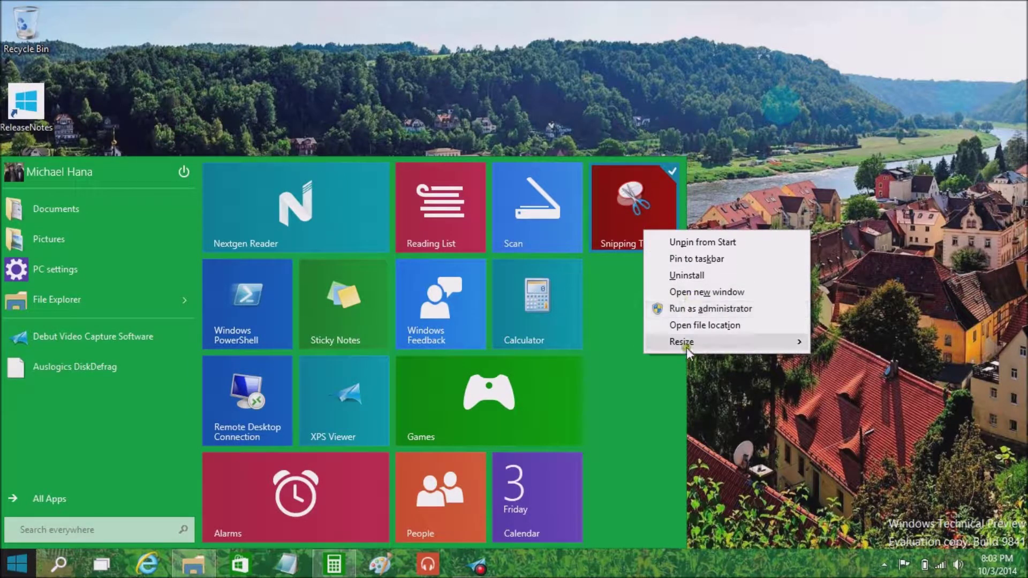
{"action": "mouse_move", "coordinate": [686, 348]}
{"action": "left_click", "coordinate": [637, 413]}
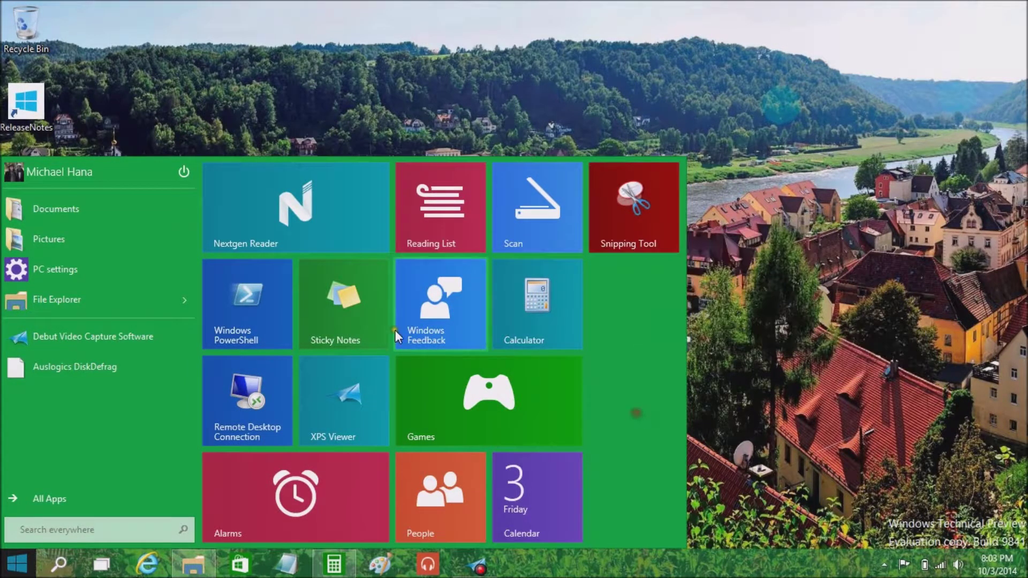
- From All Apps, pin Food & Drink as a wide tile and resize Mail to Large
{"action": "left_click", "coordinate": [57, 491]}
{"action": "left_click_drag", "start_coordinate": [47, 311], "coordinate": [714, 242]}
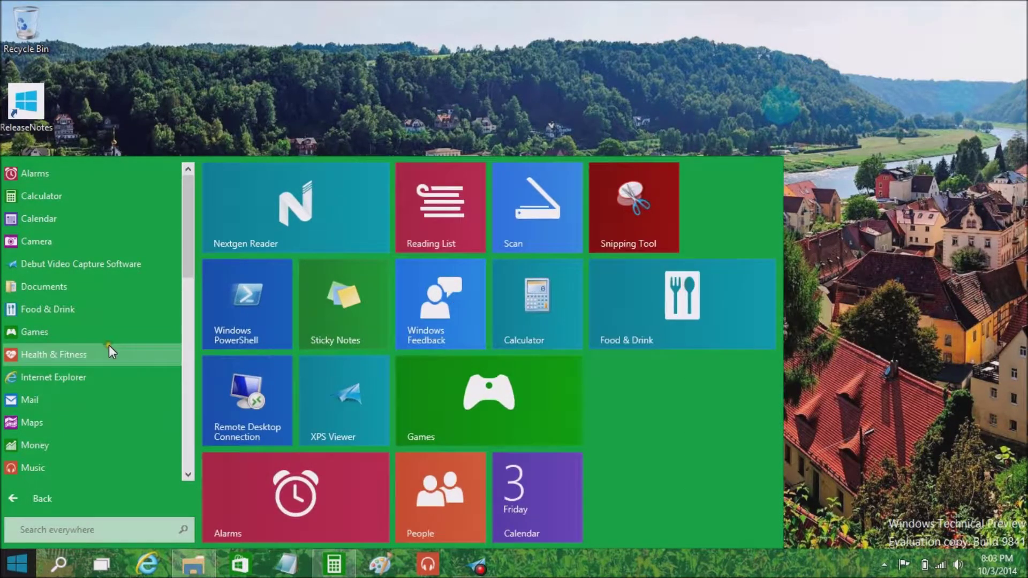
{"action": "left_click_drag", "start_coordinate": [54, 397], "coordinate": [624, 377]}
{"action": "right_click", "coordinate": [621, 375]}
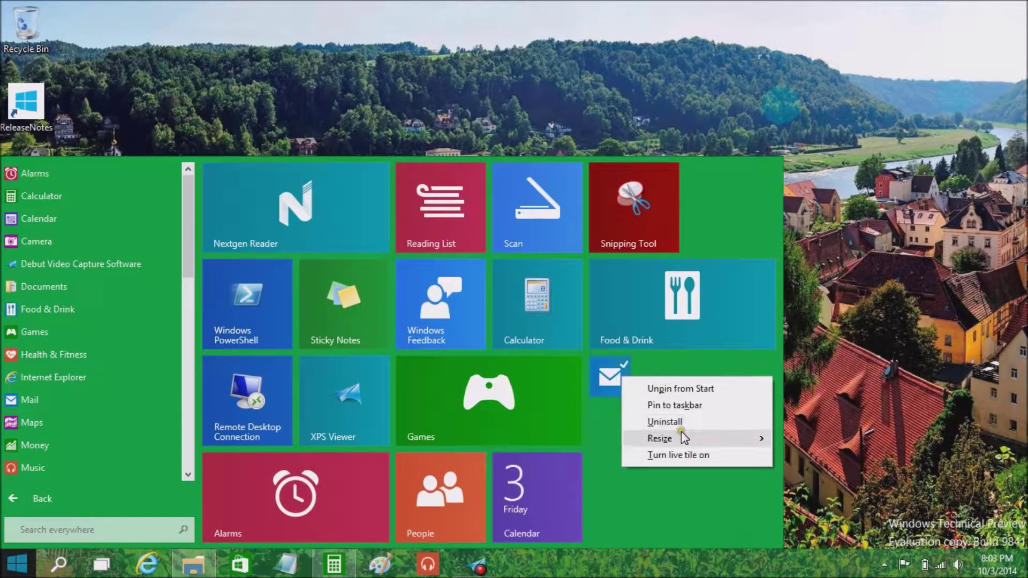
{"action": "mouse_move", "coordinate": [681, 434]}
{"action": "left_click", "coordinate": [809, 490]}
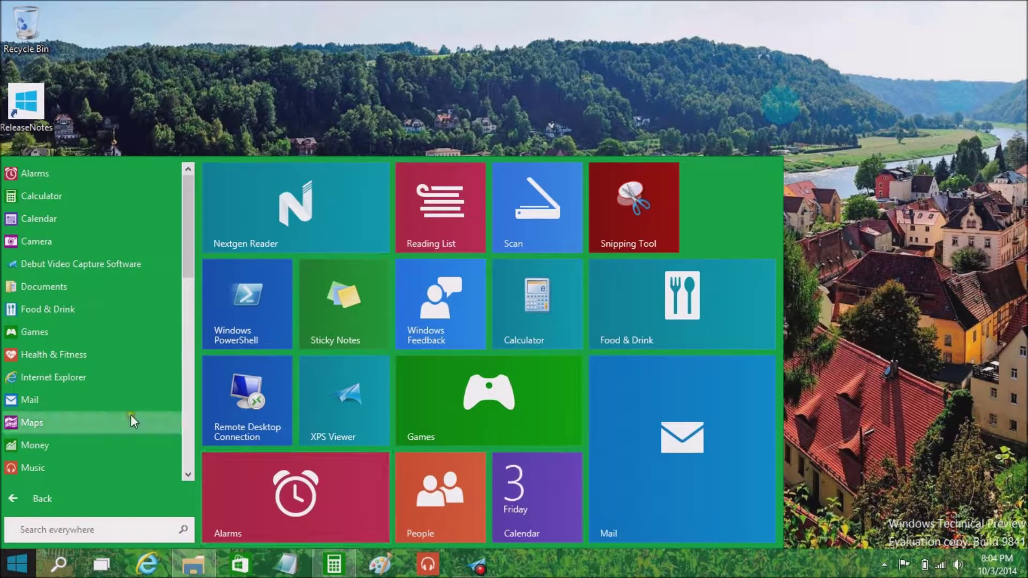
- Pin Maps as a wide tile and Music as a large tile, then drag one more app onto Start
{"action": "left_click_drag", "start_coordinate": [131, 422], "coordinate": [740, 242]}
{"action": "right_click", "coordinate": [740, 242]}
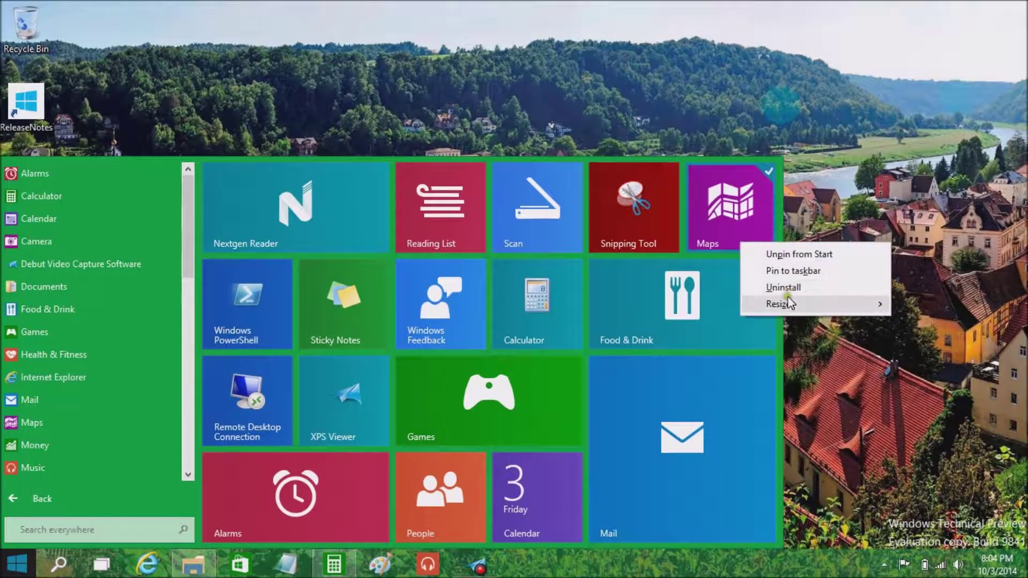
{"action": "mouse_move", "coordinate": [787, 301]}
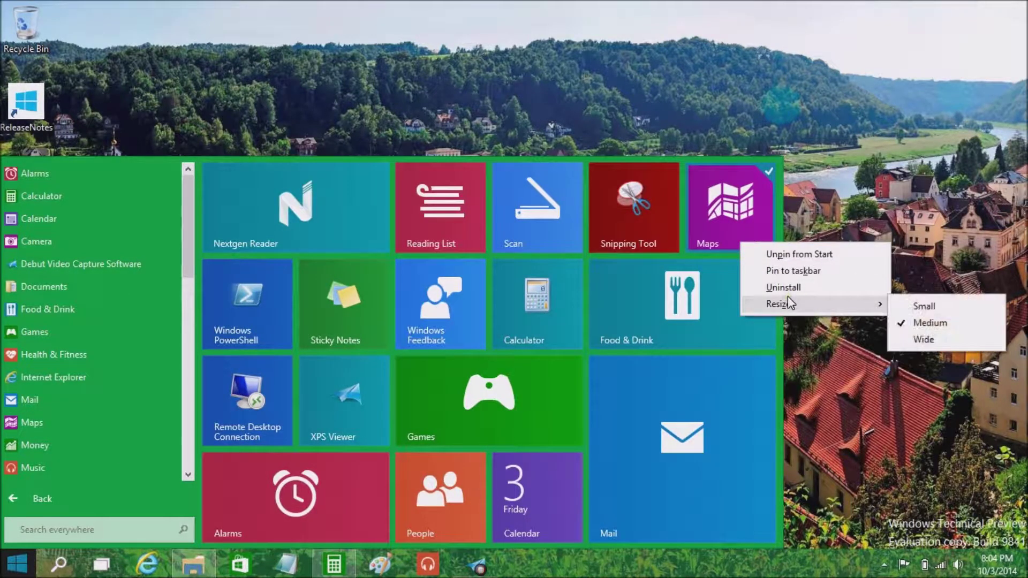
{"action": "left_click", "coordinate": [923, 342]}
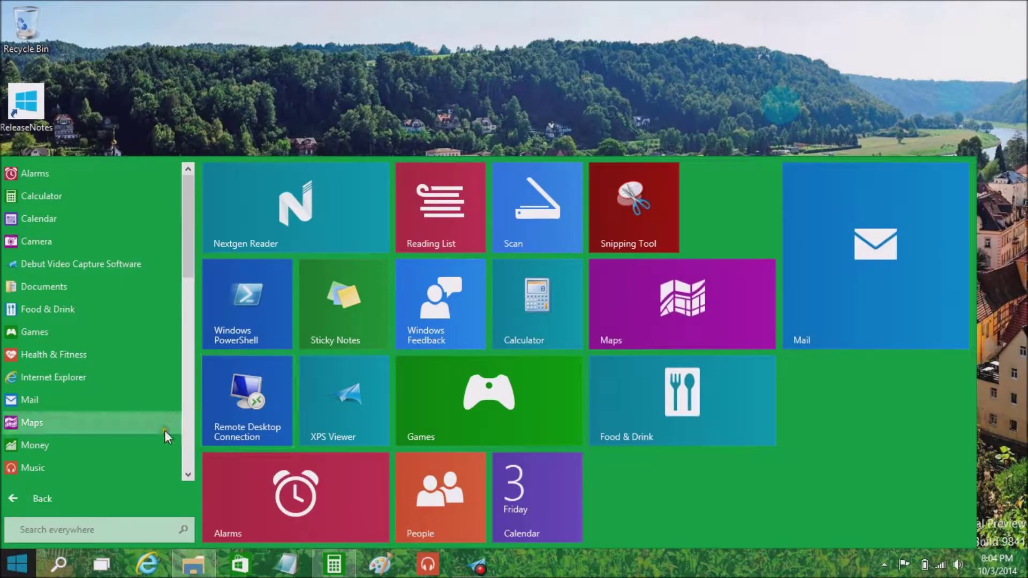
{"action": "left_click_drag", "start_coordinate": [75, 471], "coordinate": [704, 478]}
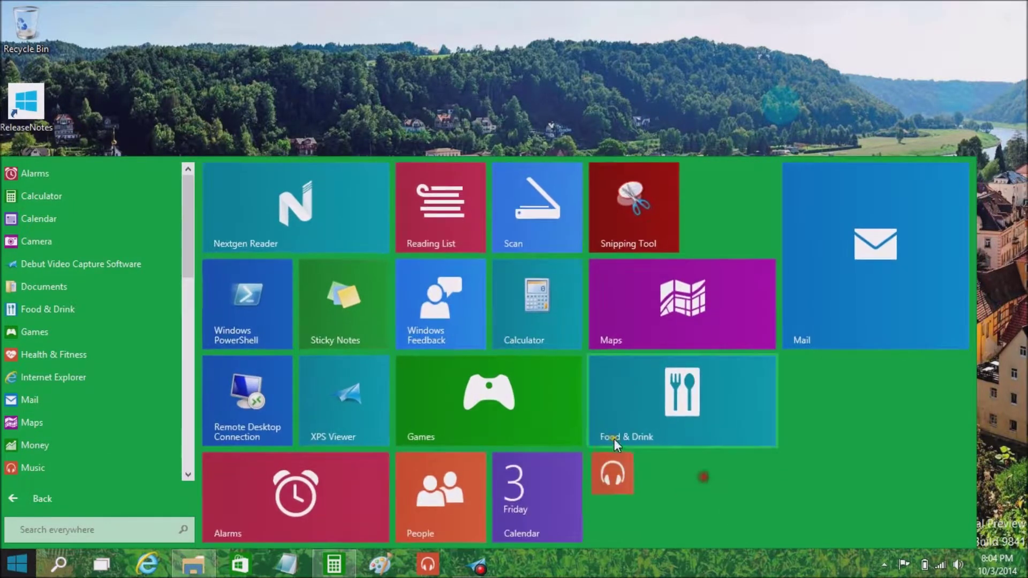
{"action": "right_click", "coordinate": [616, 470]}
{"action": "mouse_move", "coordinate": [652, 440]}
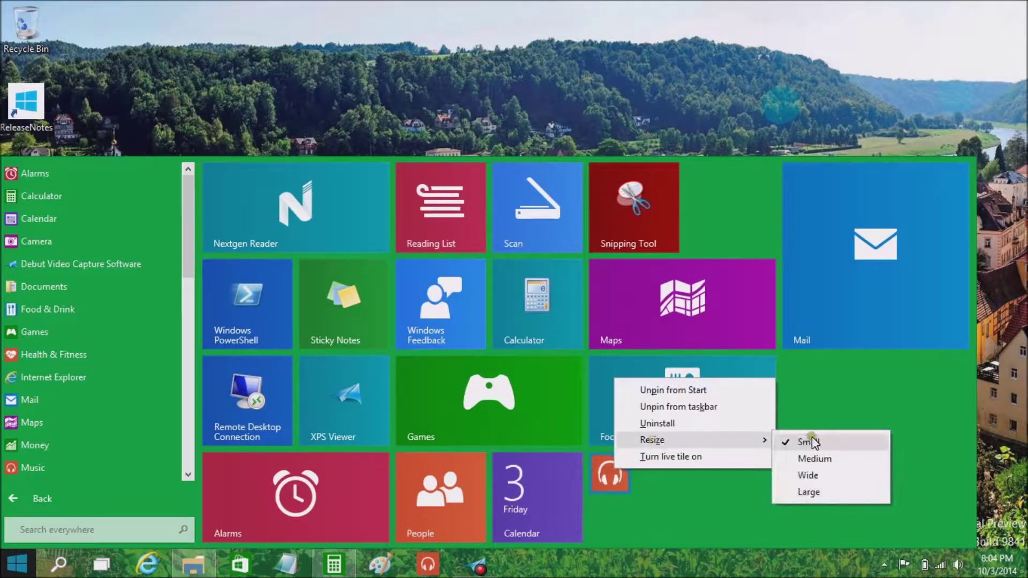
{"action": "left_click", "coordinate": [828, 493]}
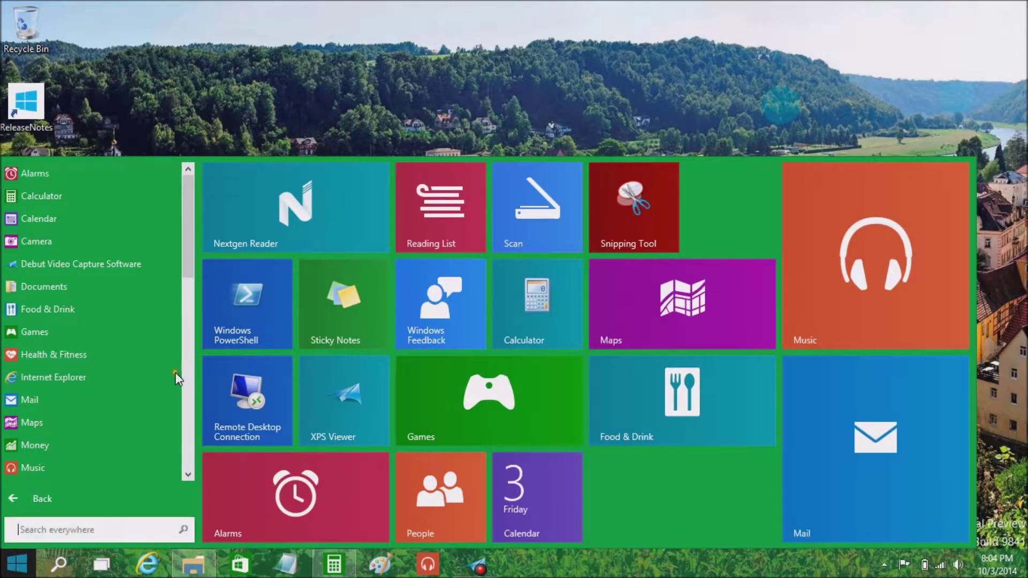
{"action": "left_click_drag", "start_coordinate": [48, 467], "coordinate": [916, 201]}
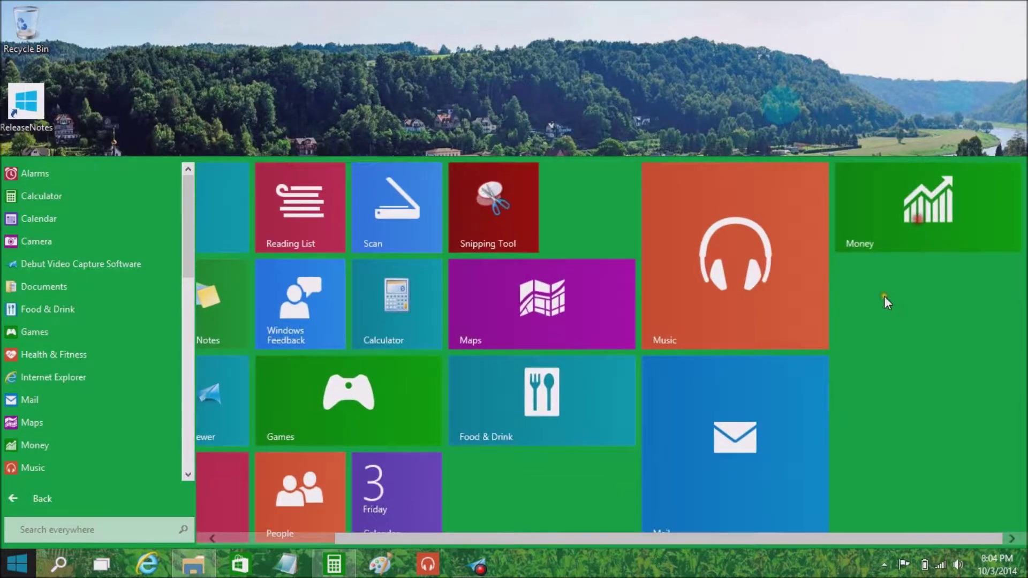
- Scroll the tile area, then drag the Start menu's top edge up to the screen top
{"action": "left_click_drag", "start_coordinate": [541, 534], "coordinate": [531, 576]}
{"action": "left_click_drag", "start_coordinate": [482, 538], "coordinate": [371, 525]}
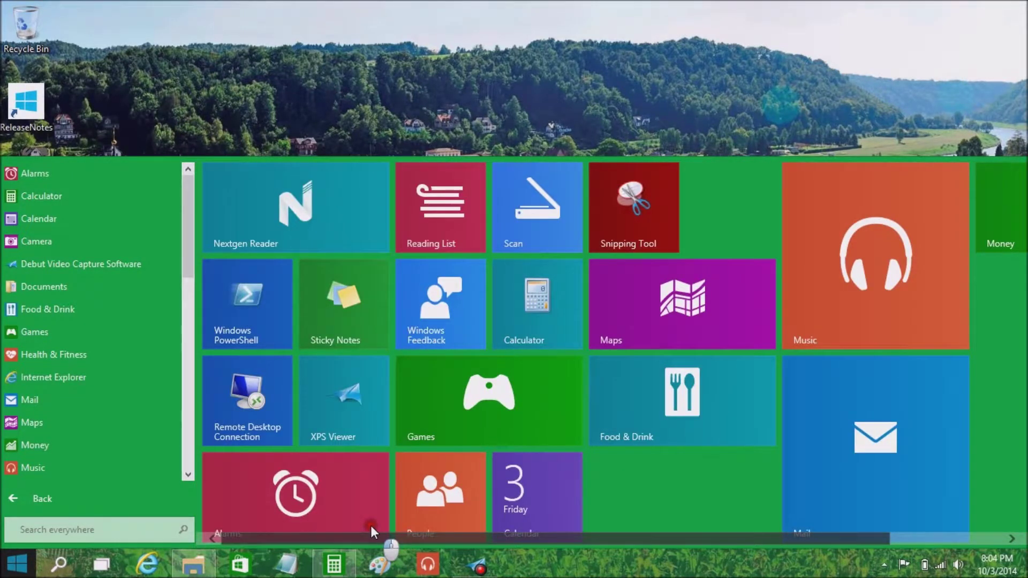
{"action": "left_click_drag", "start_coordinate": [191, 157], "coordinate": [172, 5]}
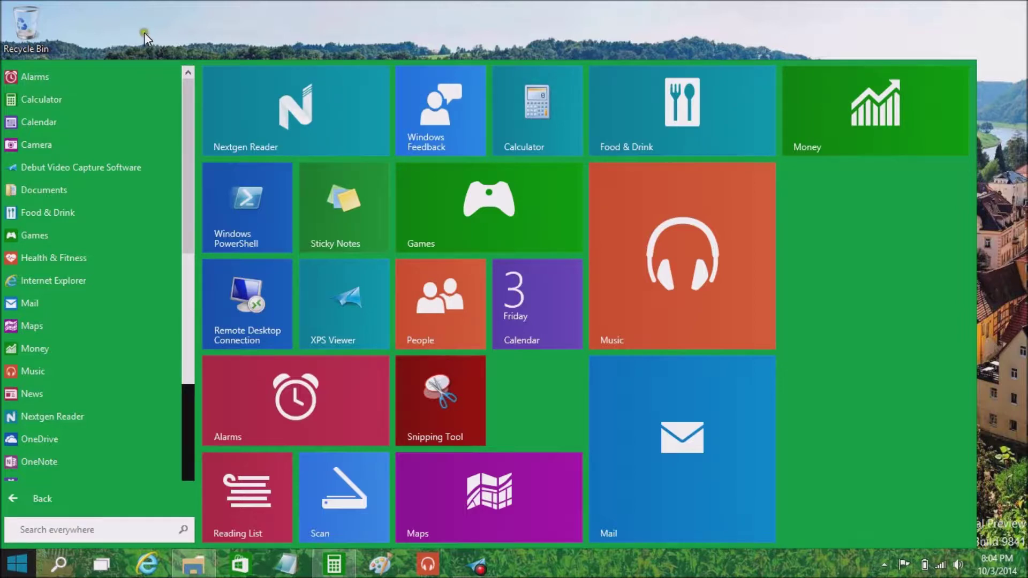
{"action": "left_click_drag", "start_coordinate": [144, 62], "coordinate": [144, 5]}
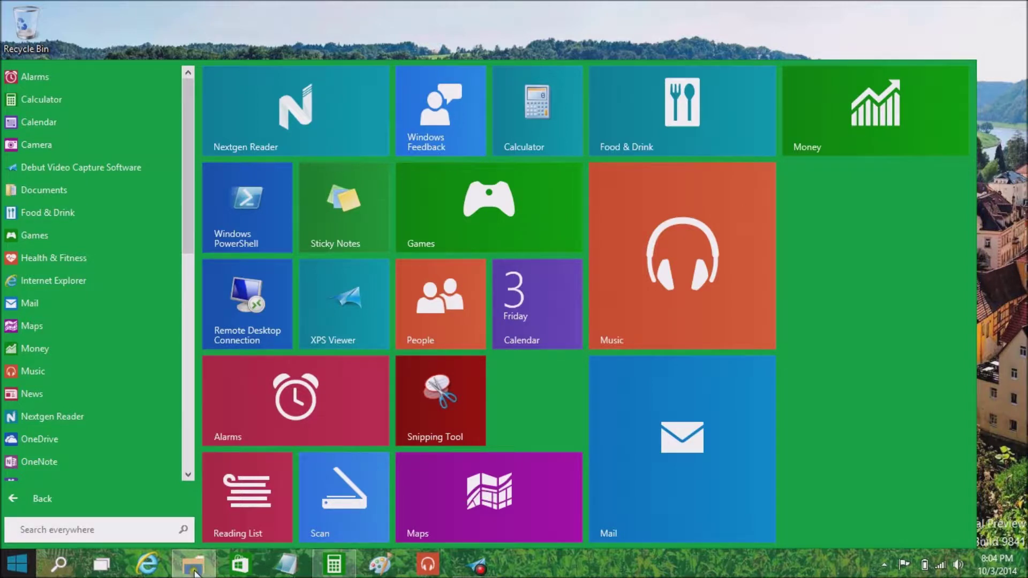
- Leave All Apps for Start's main view, then toggle the Start menu closed and open repeatedly
{"action": "left_click", "coordinate": [51, 508]}
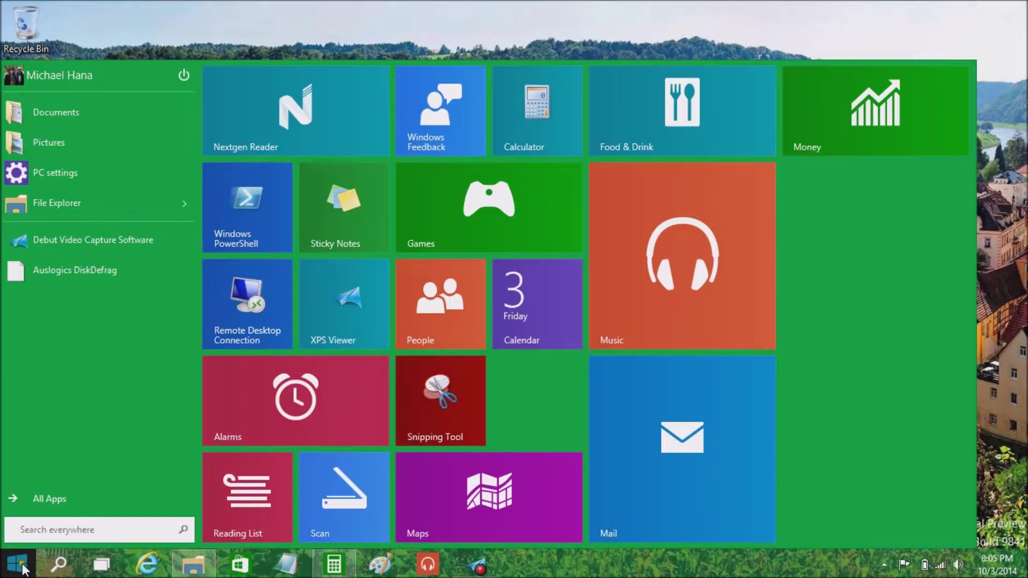
{"action": "left_click", "coordinate": [6, 571]}
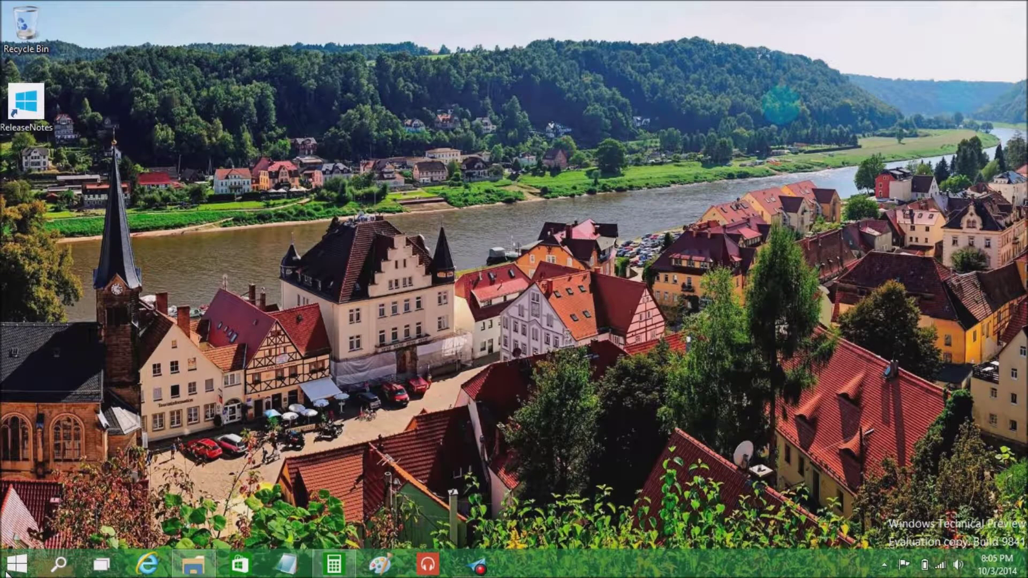
{"action": "left_click", "coordinate": [6, 571]}
{"action": "left_click", "coordinate": [6, 571]}
{"action": "left_click", "coordinate": [6, 571]}
{"action": "left_click", "coordinate": [5, 571]}
{"action": "left_click", "coordinate": [5, 571]}
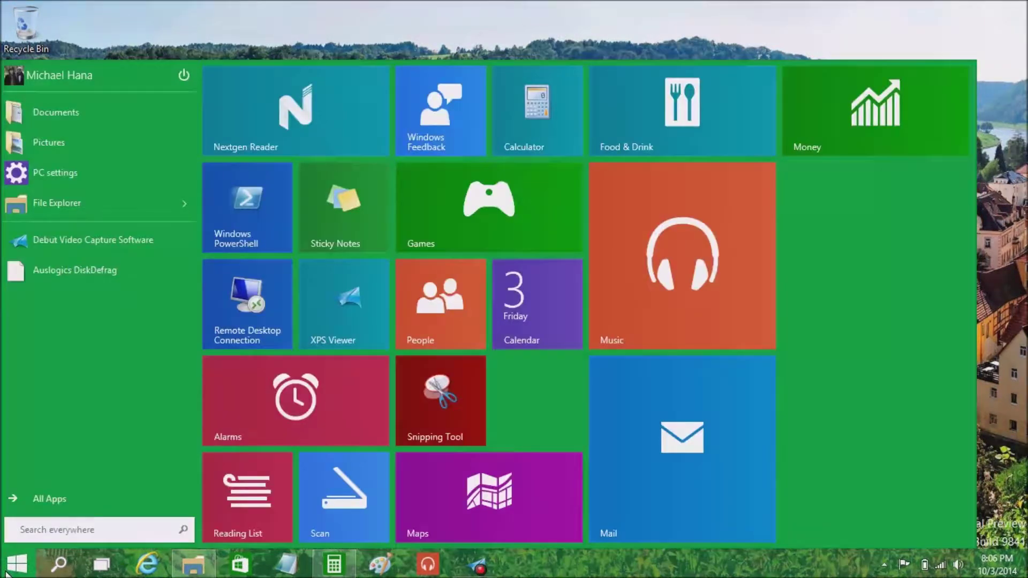
{"action": "left_click", "coordinate": [5, 571]}
{"action": "left_click", "coordinate": [6, 570]}
{"action": "left_click", "coordinate": [5, 571]}
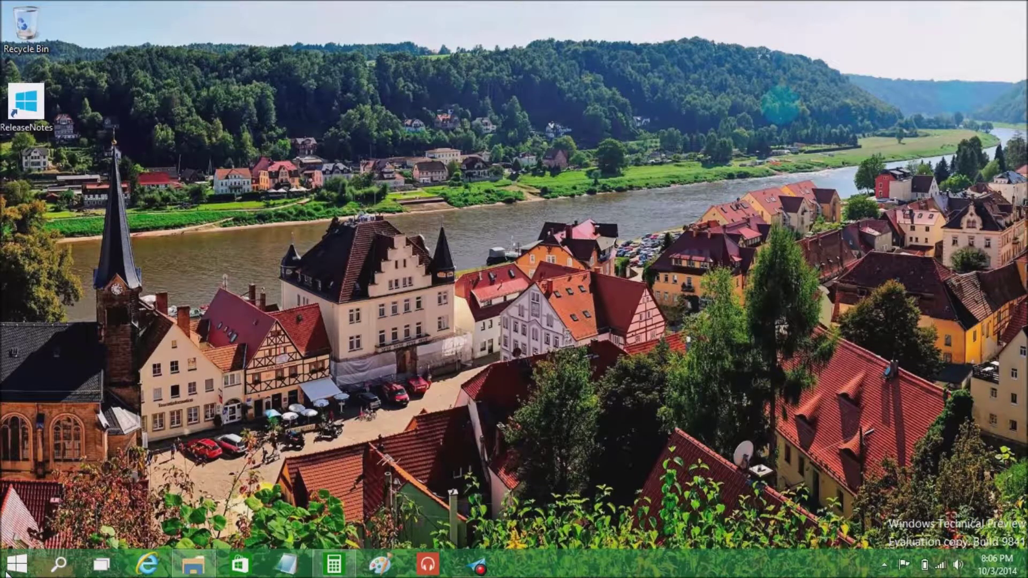
{"action": "left_click", "coordinate": [6, 571]}
- Search Start for 'note' and choose the Notepad 8 Store result
{"action": "type", "text": "notepad"}
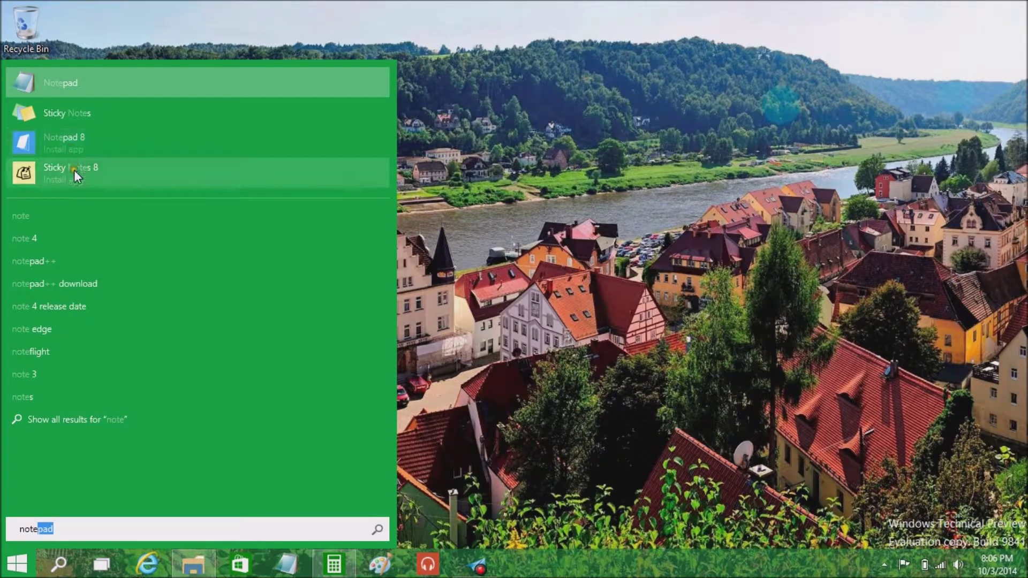
{"action": "left_click", "coordinate": [66, 141]}
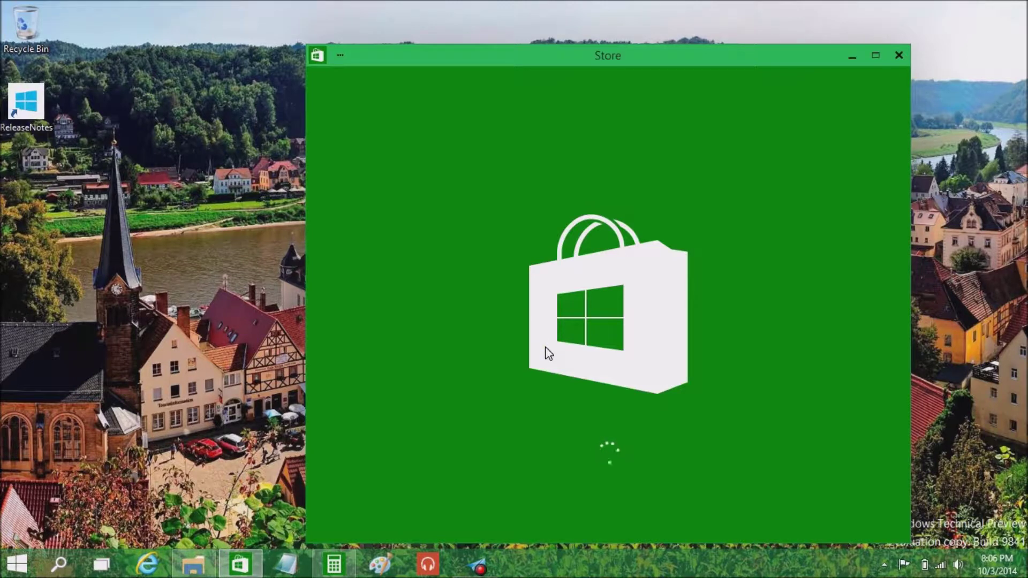
- Move the Store window left, scroll the Notepad 8 page, and close the Store
{"action": "left_click_drag", "start_coordinate": [519, 49], "coordinate": [442, 40]}
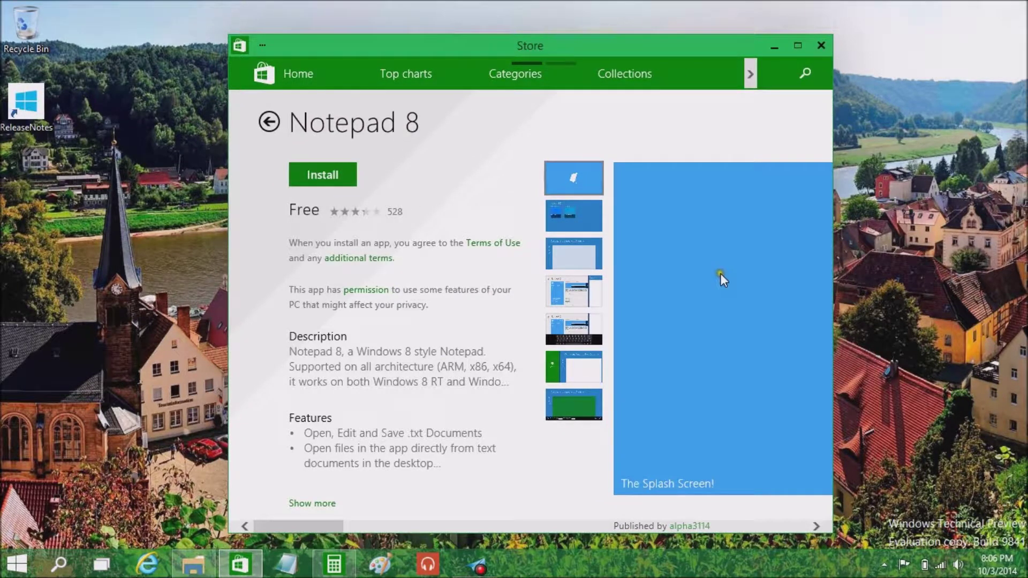
{"action": "left_click_drag", "start_coordinate": [314, 530], "coordinate": [278, 473]}
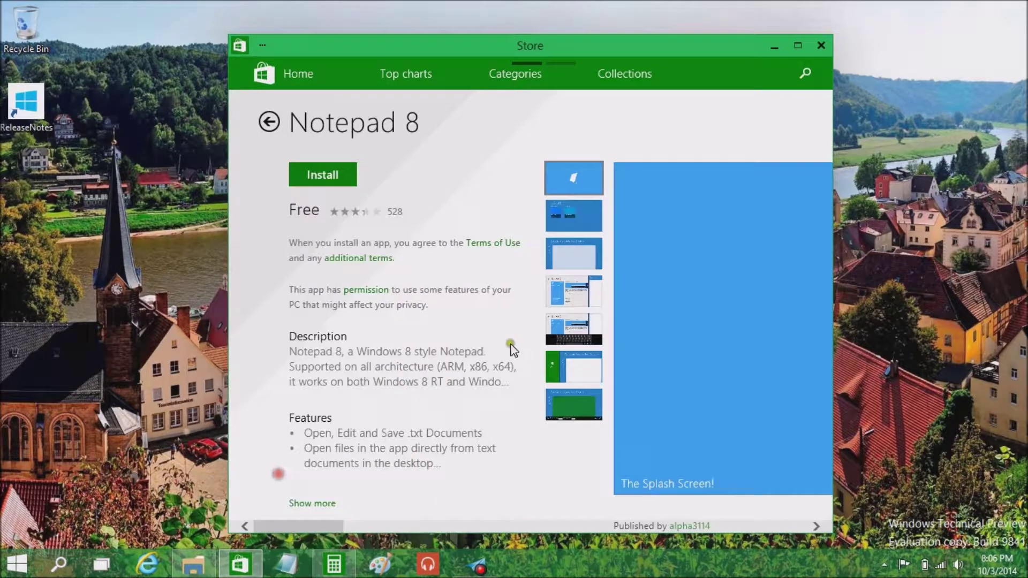
{"action": "left_click", "coordinate": [821, 45]}
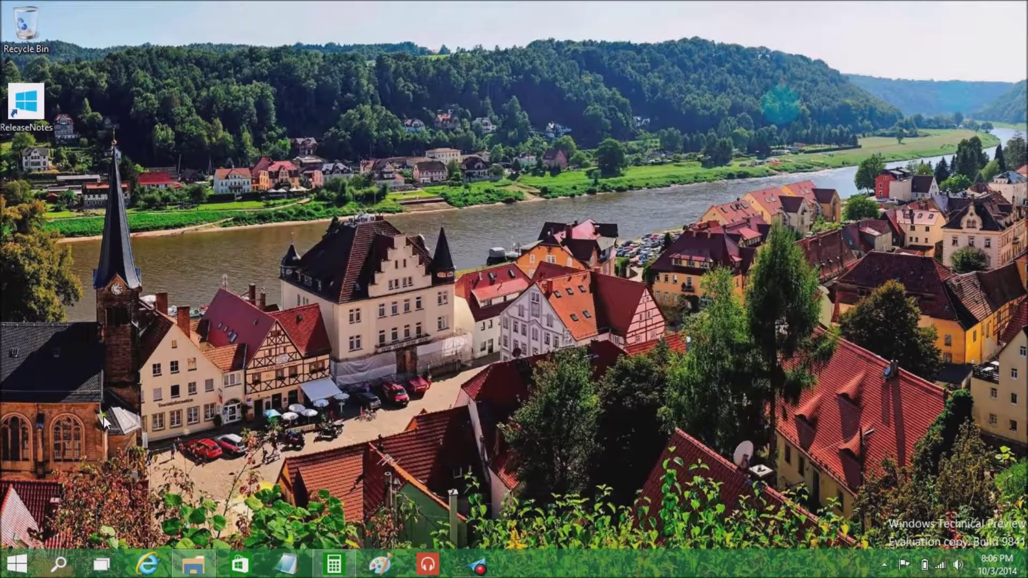
- Search Start for 'notepad' and show all results for notepad
{"action": "left_click", "coordinate": [18, 564]}
{"action": "type", "text": "no"}
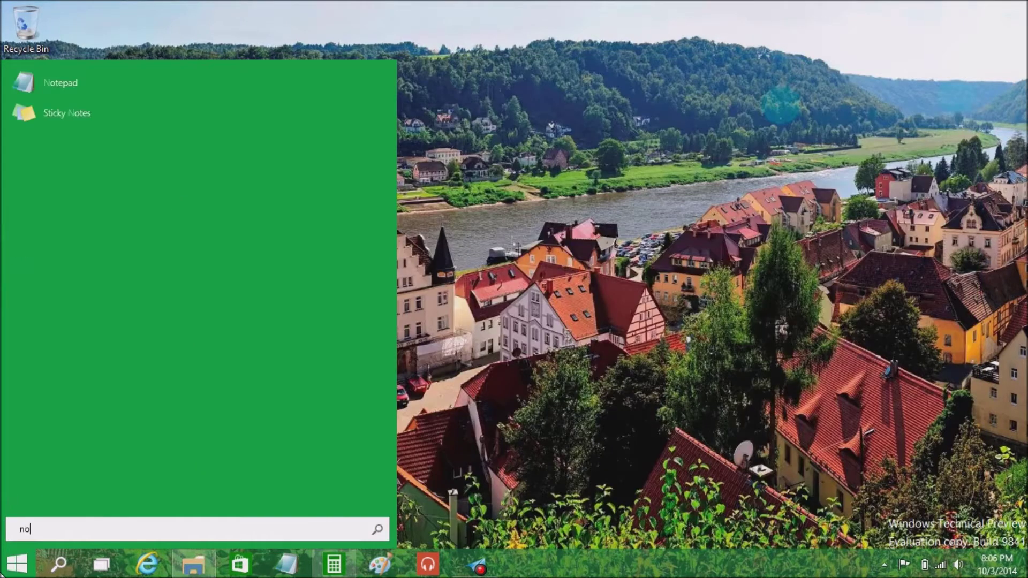
{"action": "type", "text": "tepad"}
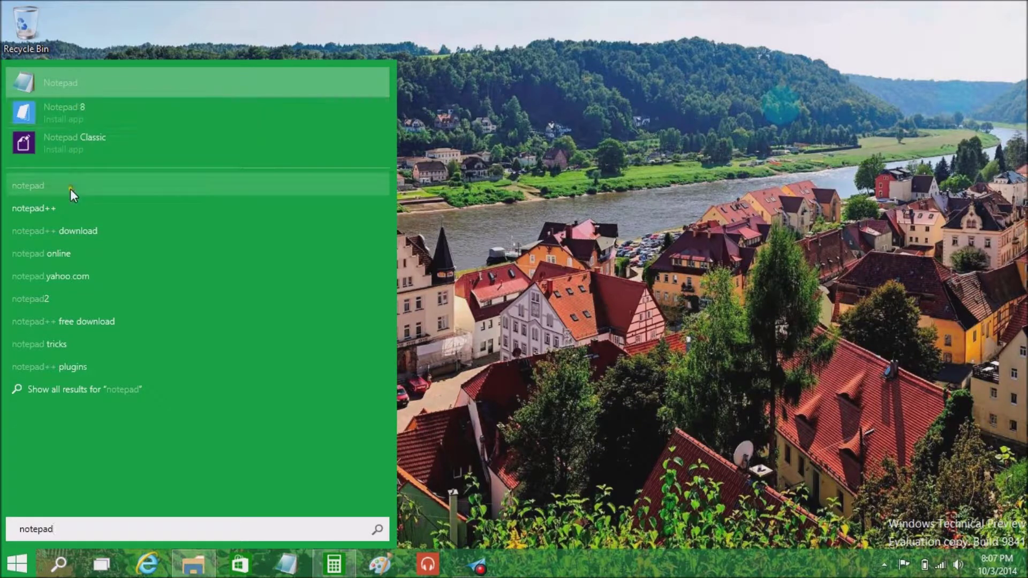
{"action": "left_click", "coordinate": [70, 204]}
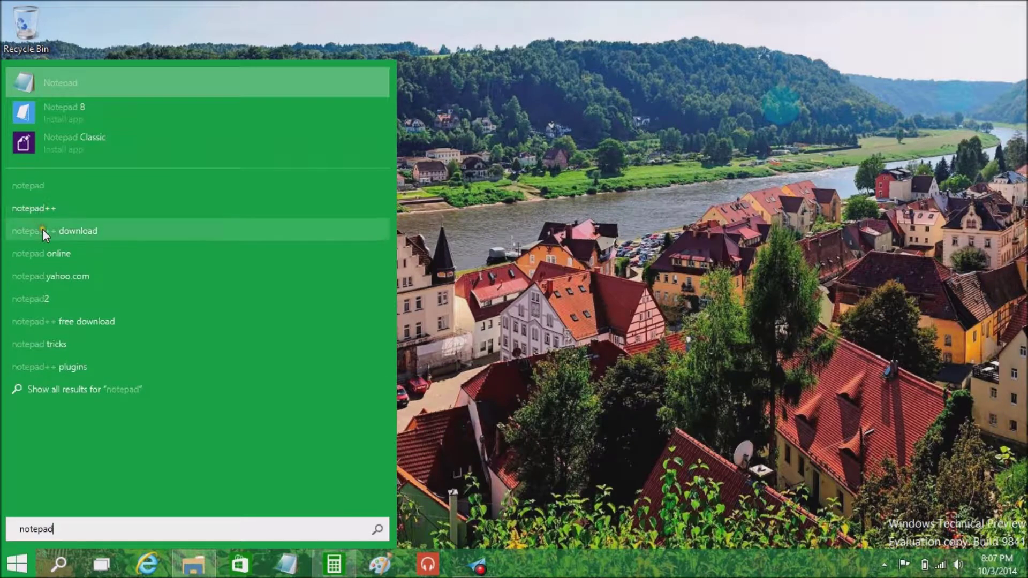
{"action": "left_click", "coordinate": [69, 390]}
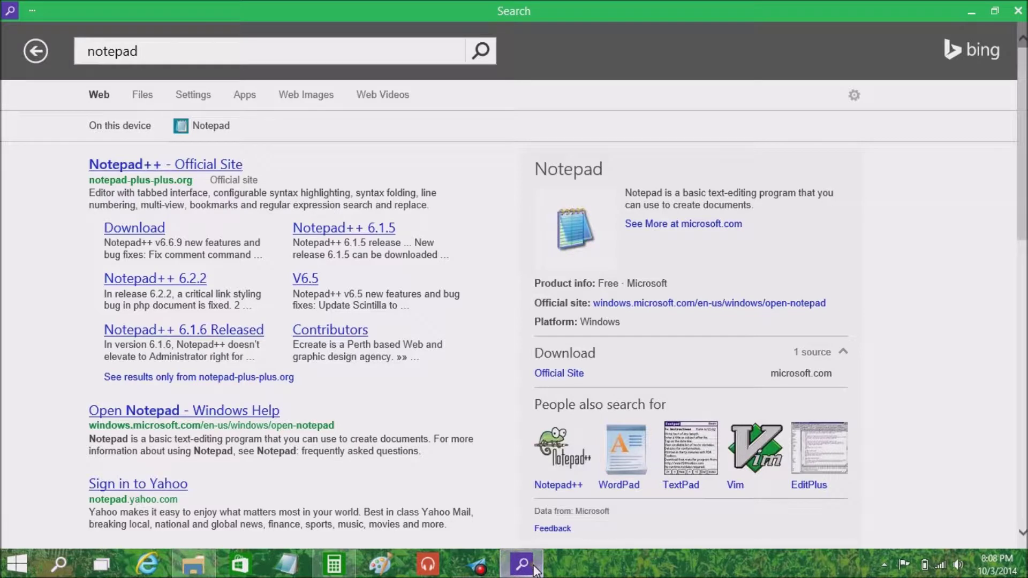
- Scroll the Bing results for 'notepad', restore and re-maximize the window, then close it
{"action": "mouse_move", "coordinate": [535, 570]}
{"action": "scroll", "coordinate": [1025, 230], "scroll_direction": "down", "scroll_amount": 5}
{"action": "scroll", "coordinate": [1025, 231], "scroll_direction": "down", "scroll_amount": 5}
{"action": "scroll", "coordinate": [986, 305], "scroll_direction": "up", "scroll_amount": 10}
{"action": "left_click_drag", "start_coordinate": [309, 7], "coordinate": [373, 90]}
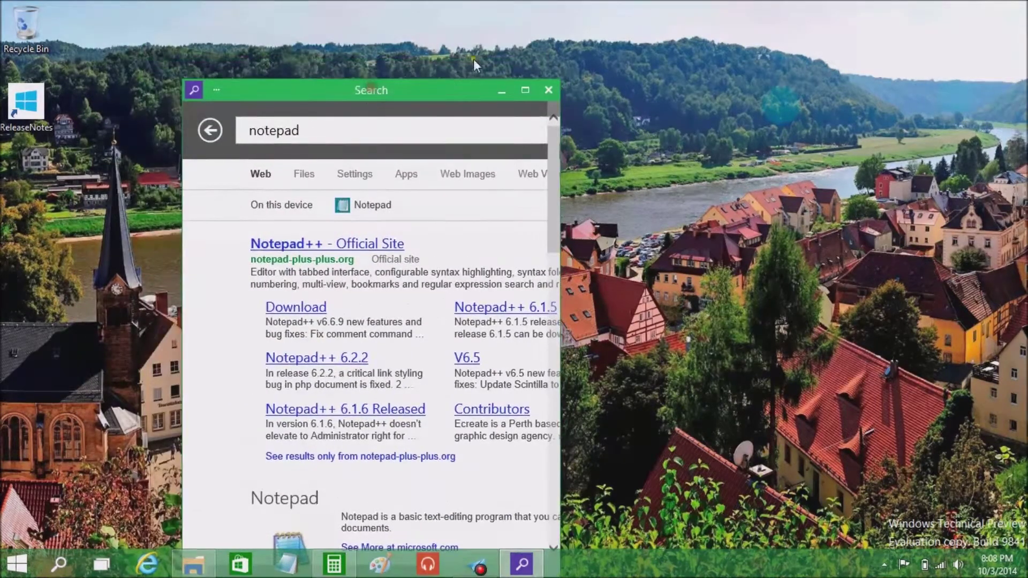
{"action": "double_click", "coordinate": [513, 87]}
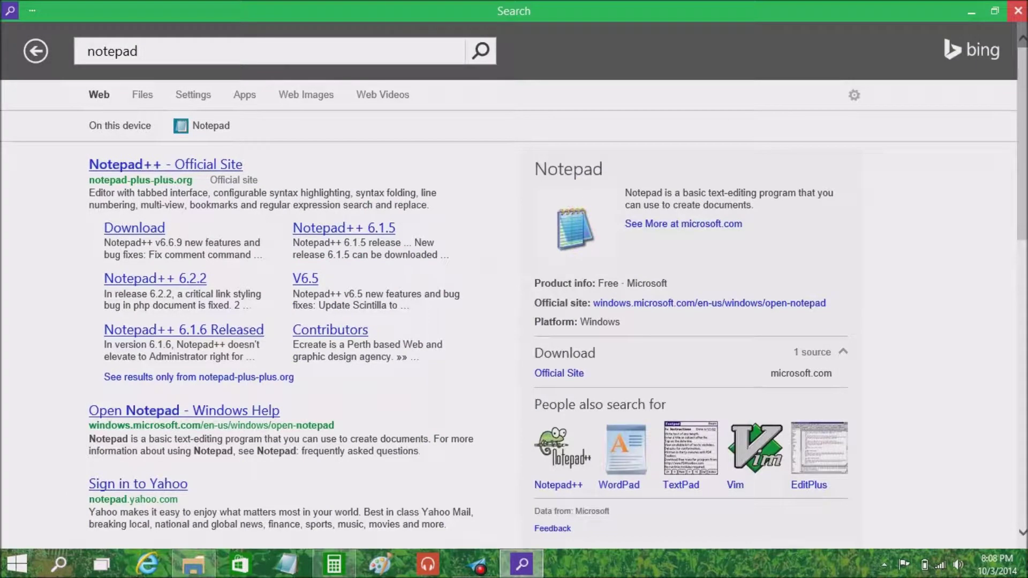
{"action": "left_click", "coordinate": [1017, 11]}
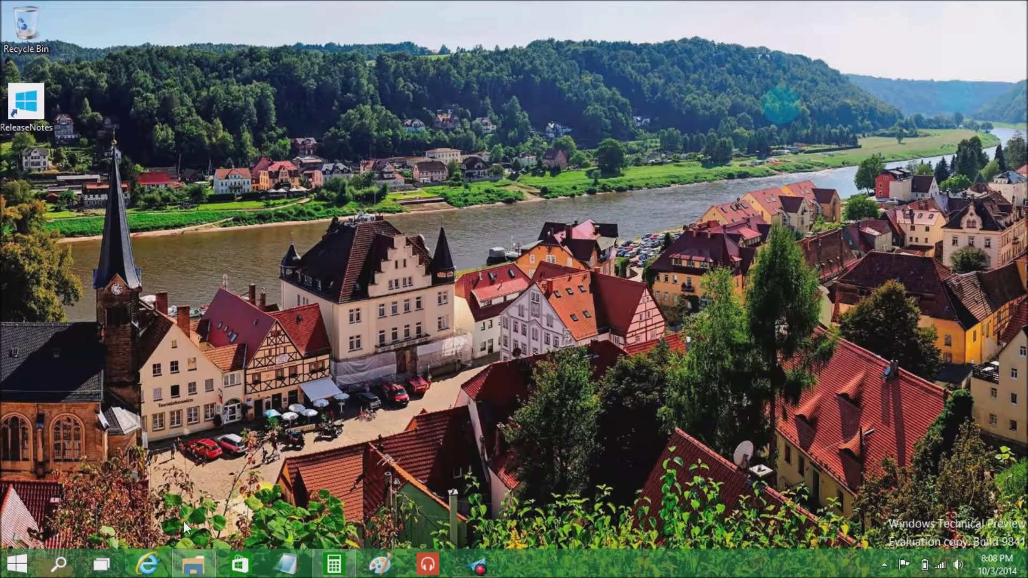
- Launch and close Internet Explorer, check the search panel, then reopen the Start menu
{"action": "left_click", "coordinate": [147, 563]}
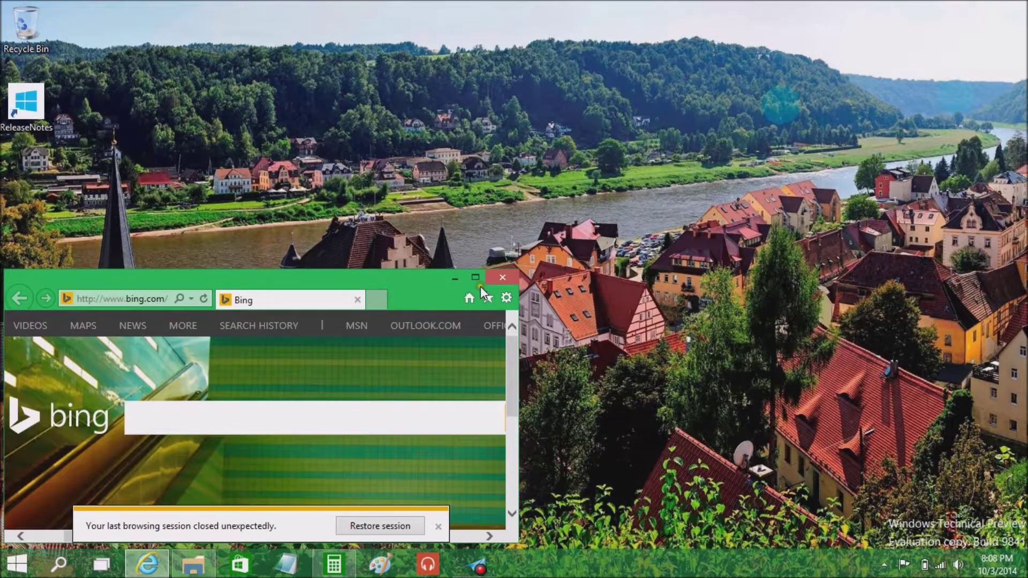
{"action": "left_click", "coordinate": [491, 276]}
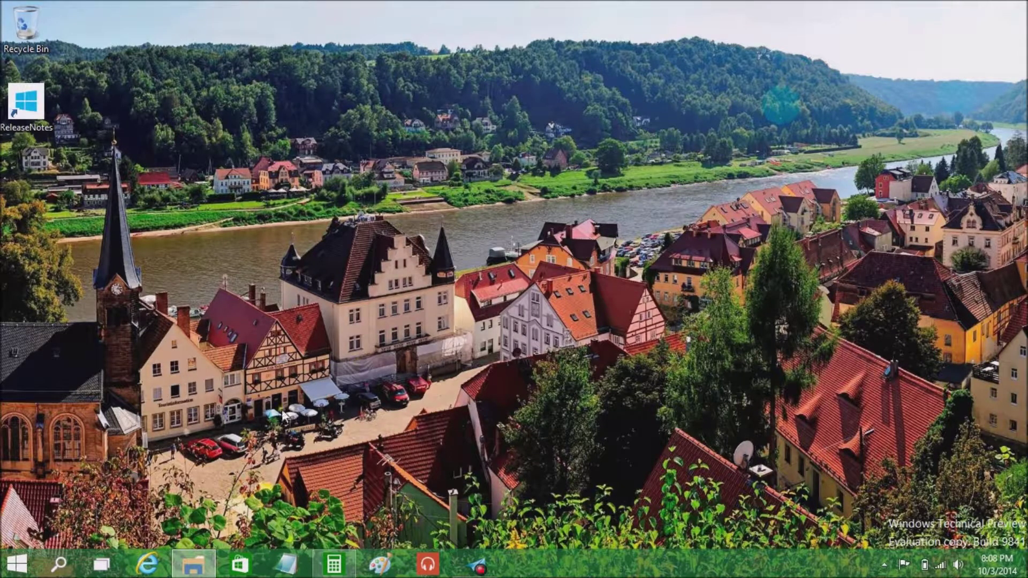
{"action": "left_click", "coordinate": [58, 566]}
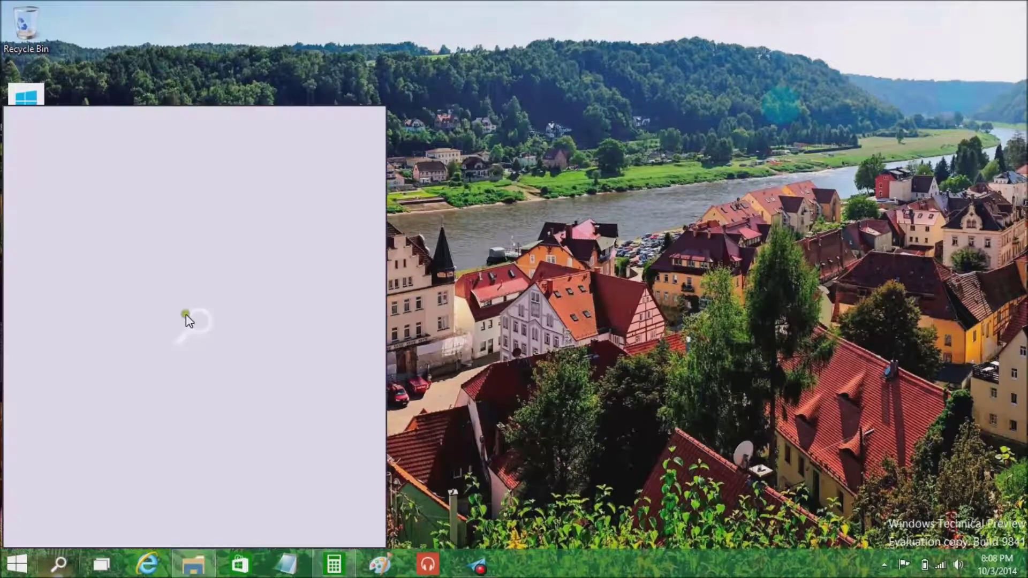
{"action": "left_click", "coordinate": [391, 66]}
{"action": "left_click", "coordinate": [16, 563]}
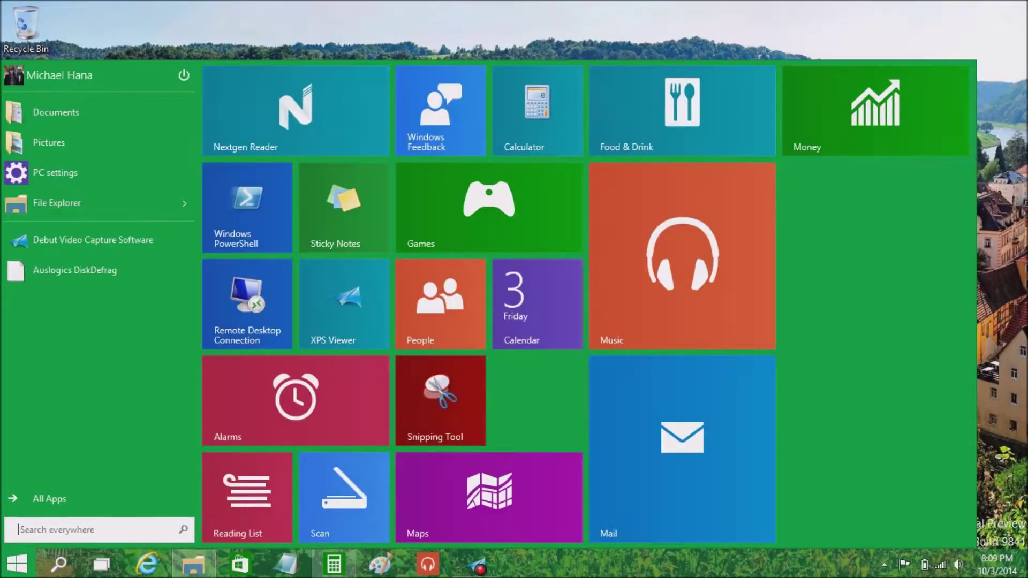
- Open the Color and Appearance window through the Personalize option on the Start menu's left pane
{"action": "right_click", "coordinate": [76, 351]}
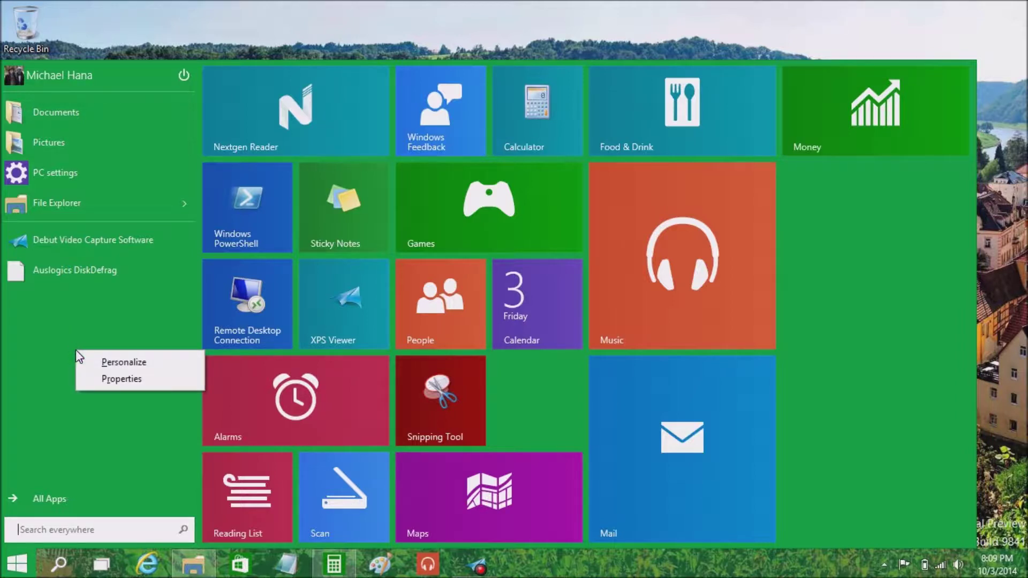
{"action": "left_click", "coordinate": [112, 361]}
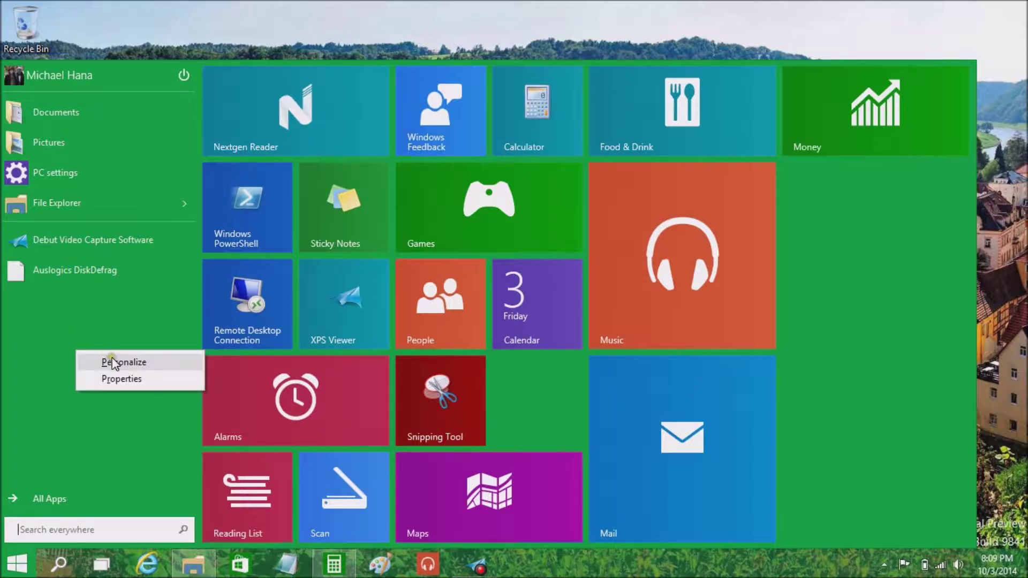
{"action": "left_click", "coordinate": [139, 362]}
{"action": "left_click", "coordinate": [141, 365]}
- Show the color mixer and try white as the Start and taskbar colour, previewing Start
{"action": "left_click", "coordinate": [130, 358]}
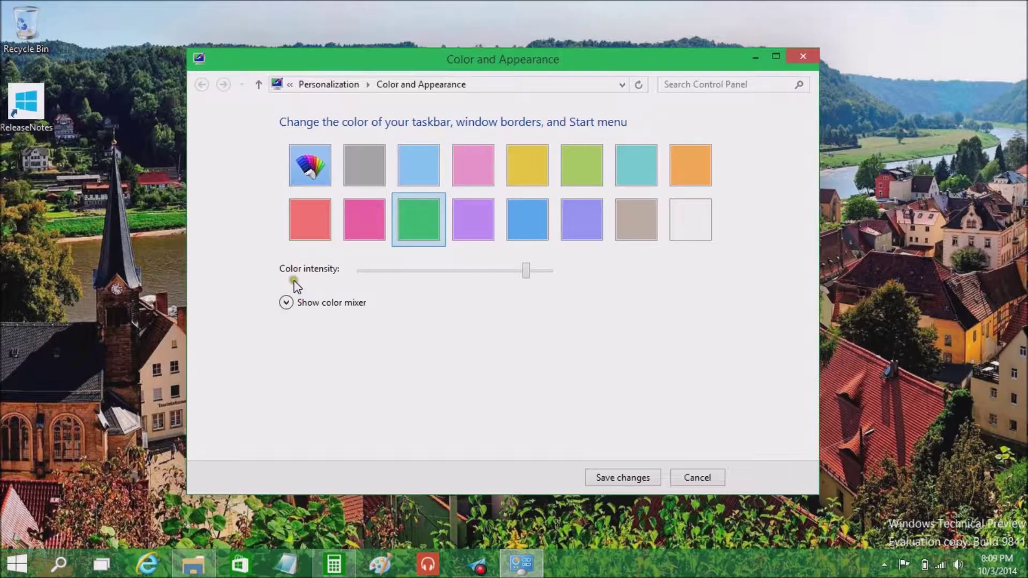
{"action": "left_click", "coordinate": [286, 303]}
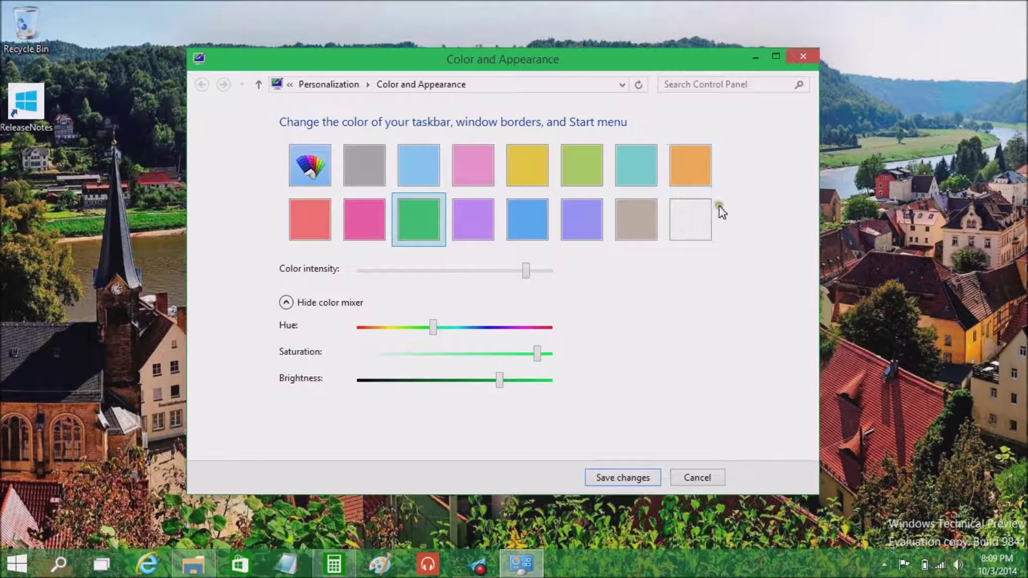
{"action": "left_click", "coordinate": [694, 228]}
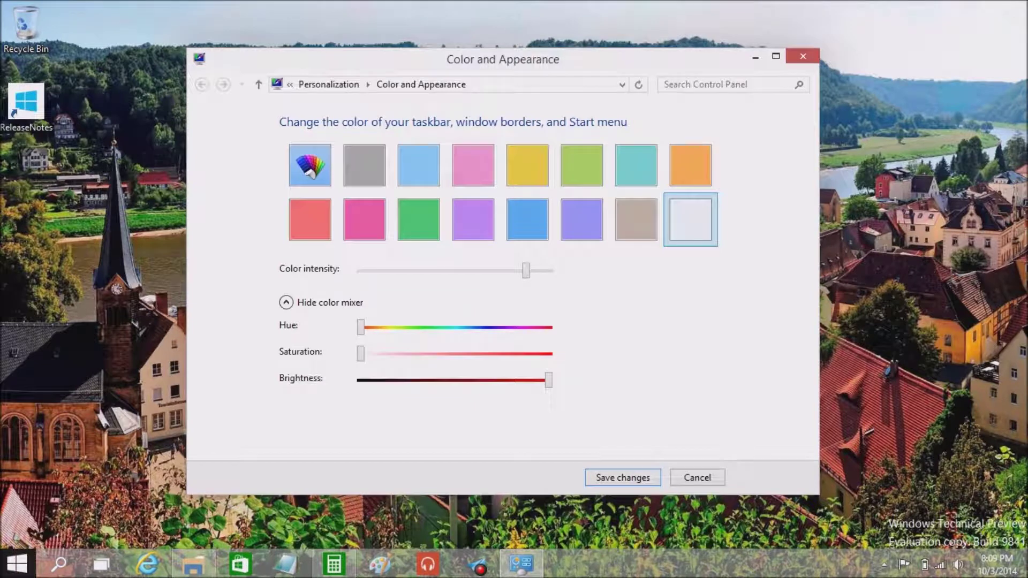
{"action": "key", "text": "super"}
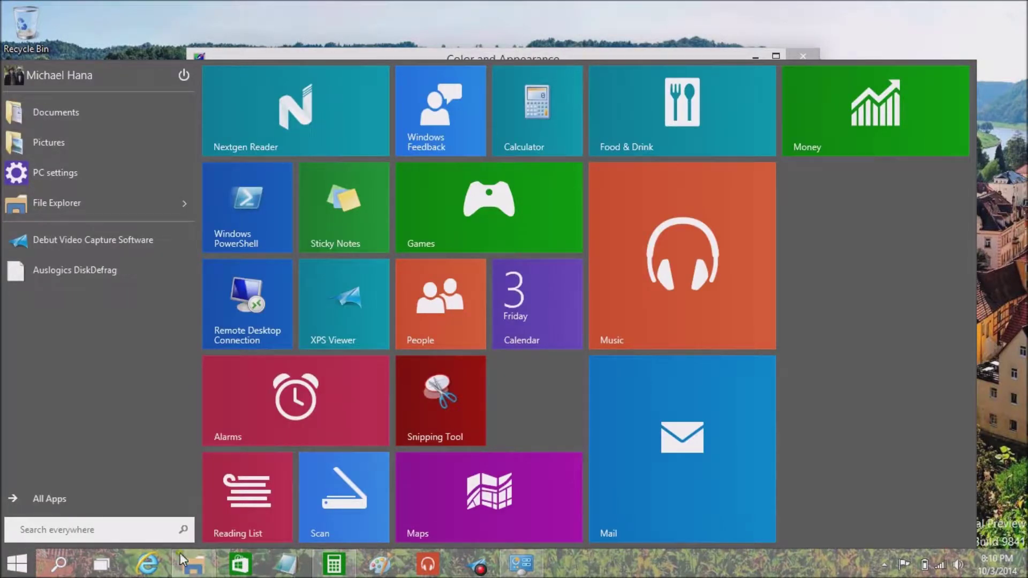
{"action": "left_click", "coordinate": [18, 564]}
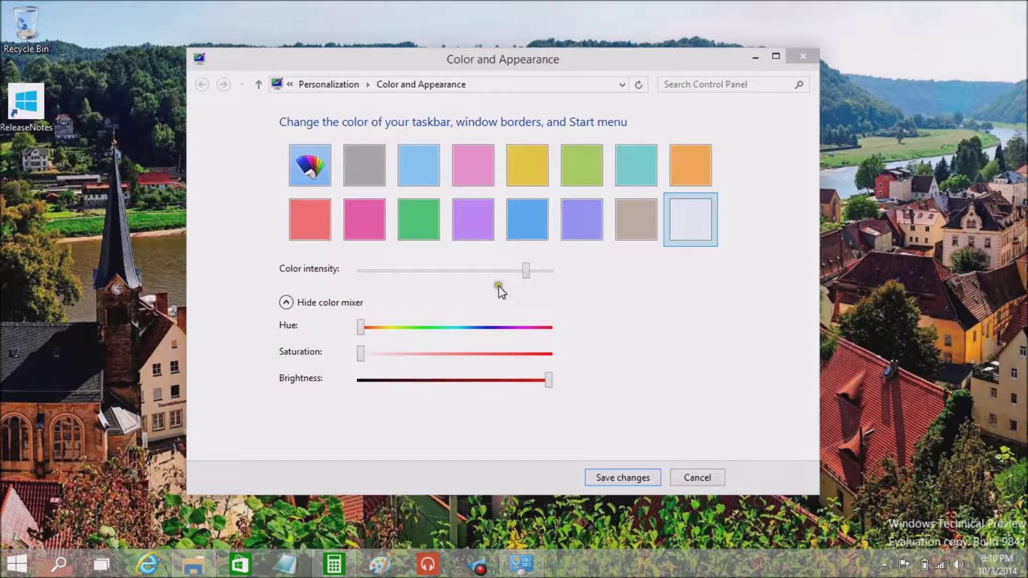
- Test minimum and full colour intensity, then pick green and save the changes
{"action": "left_click_drag", "start_coordinate": [527, 272], "coordinate": [268, 268]}
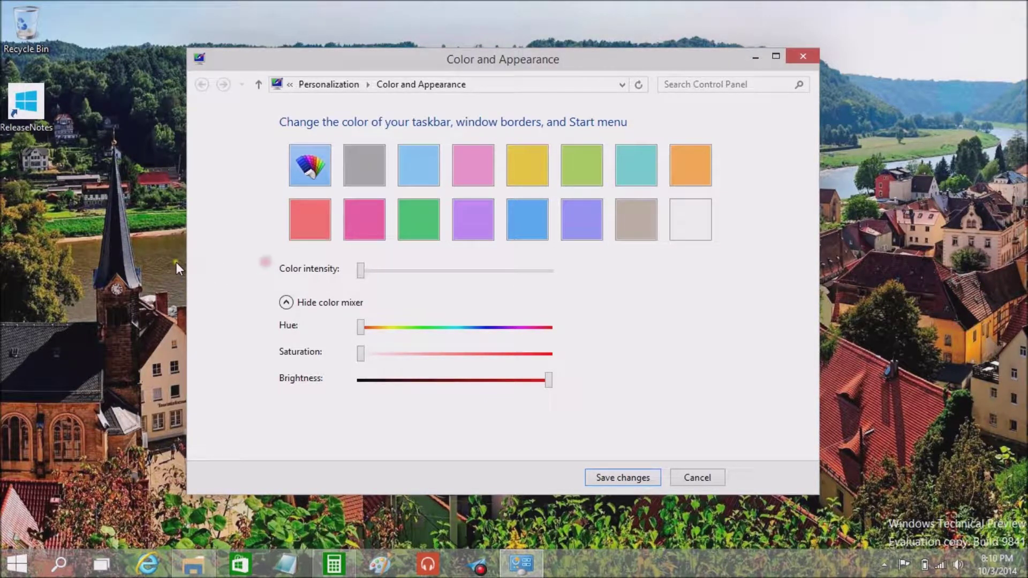
{"action": "left_click", "coordinate": [17, 563]}
{"action": "left_click", "coordinate": [17, 564]}
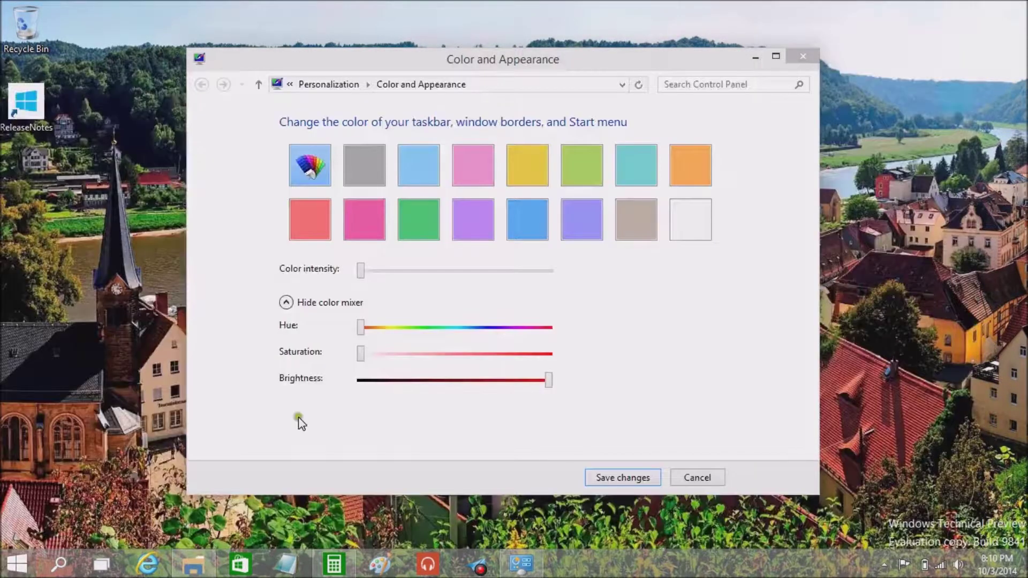
{"action": "left_click_drag", "start_coordinate": [362, 272], "coordinate": [647, 287]}
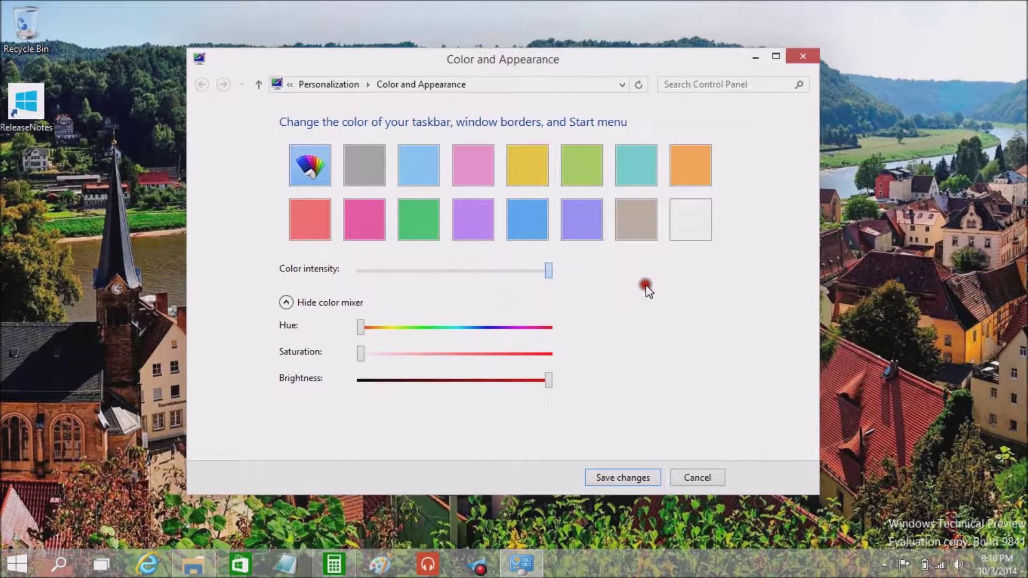
{"action": "key", "text": "super"}
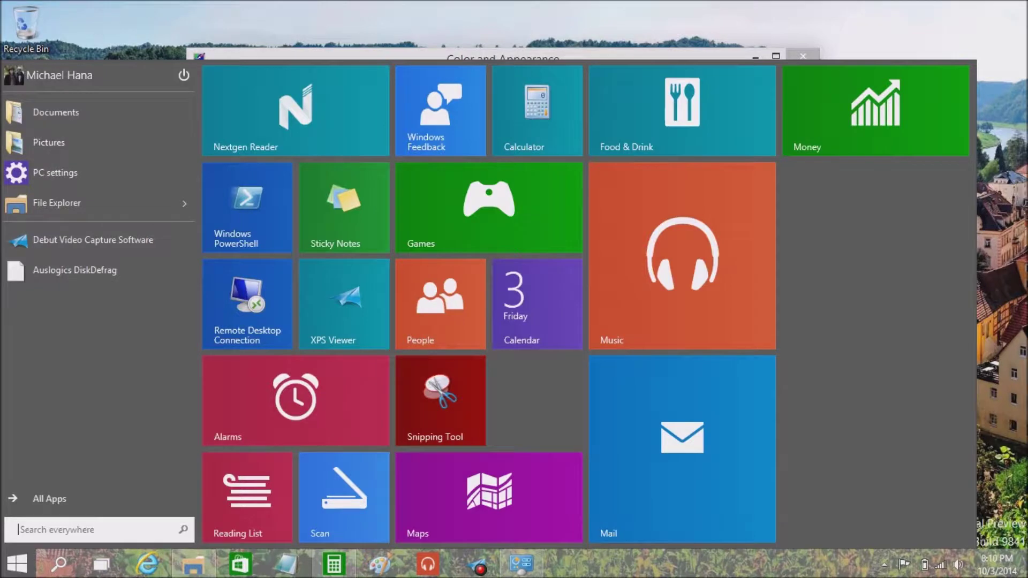
{"action": "key", "text": "super"}
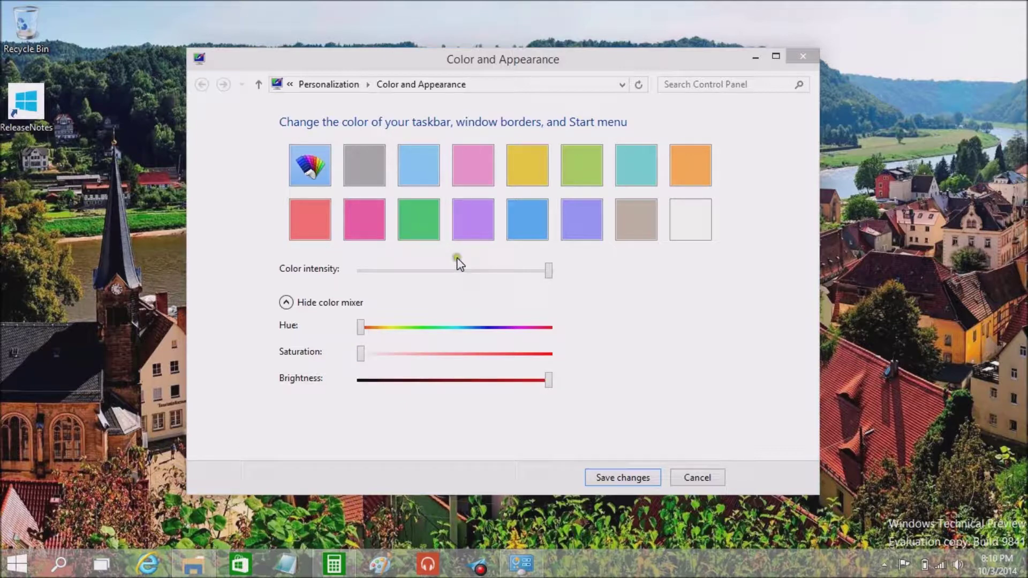
{"action": "left_click", "coordinate": [413, 224]}
{"action": "left_click", "coordinate": [622, 473]}
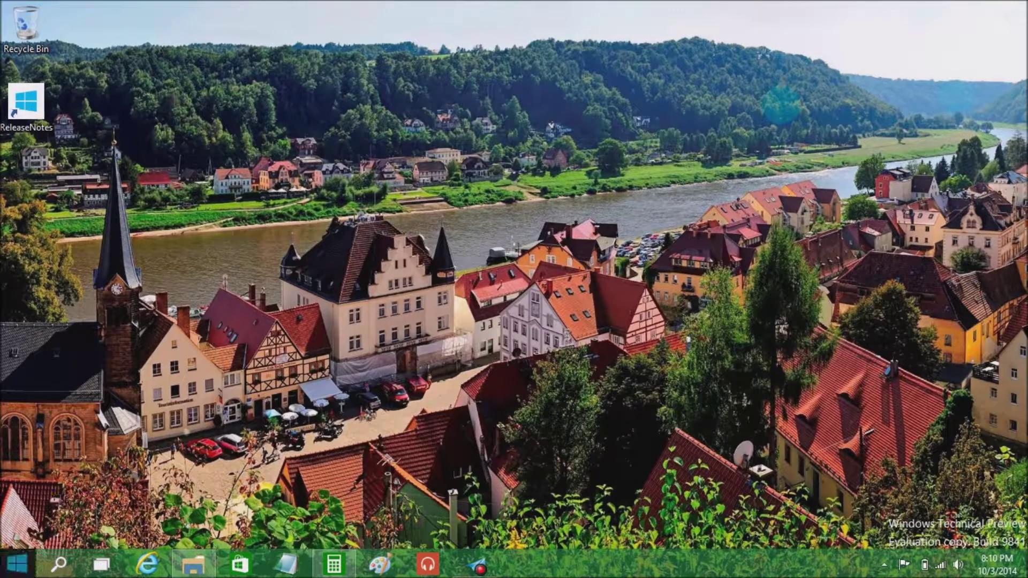
- Open Taskbar and Start Menu Properties through the Properties option on the Start menu's left pane
{"action": "left_click", "coordinate": [17, 563]}
{"action": "right_click", "coordinate": [68, 321]}
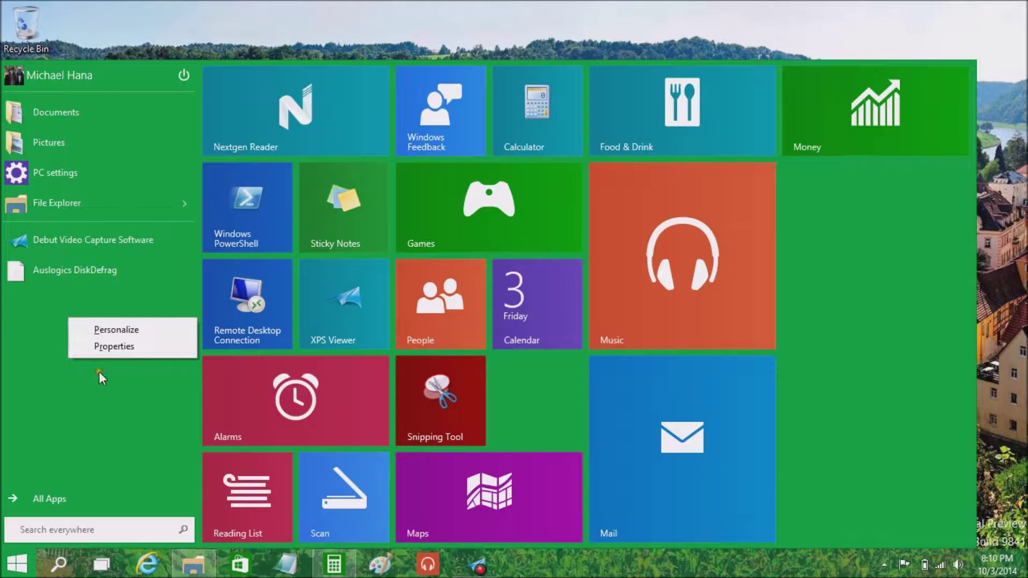
{"action": "left_click", "coordinate": [117, 346]}
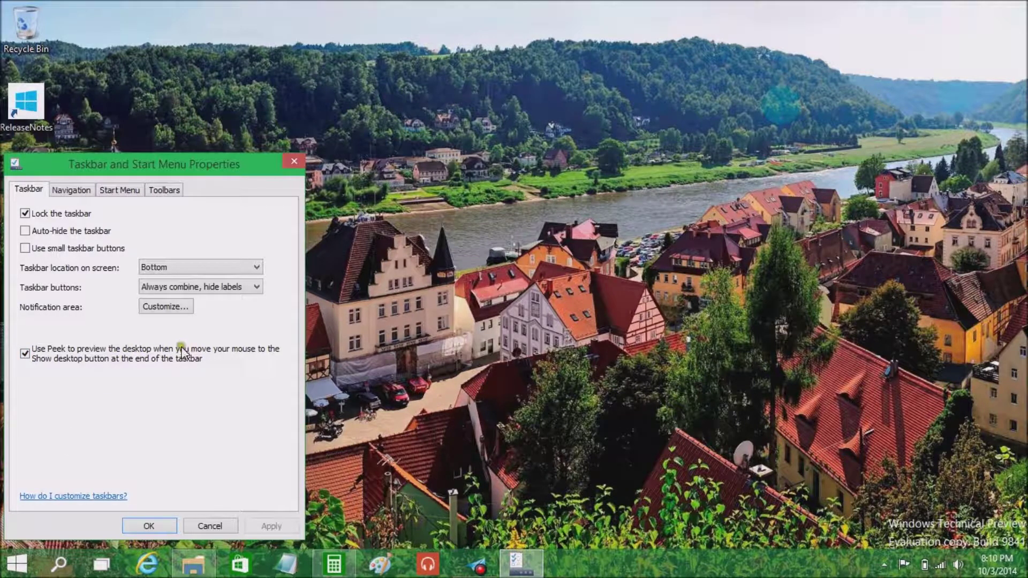
{"action": "mouse_move", "coordinate": [1026, 563]}
- Review the Navigation tab's corner and Start screen options, then move to the Start Menu tab
{"action": "left_click", "coordinate": [80, 194]}
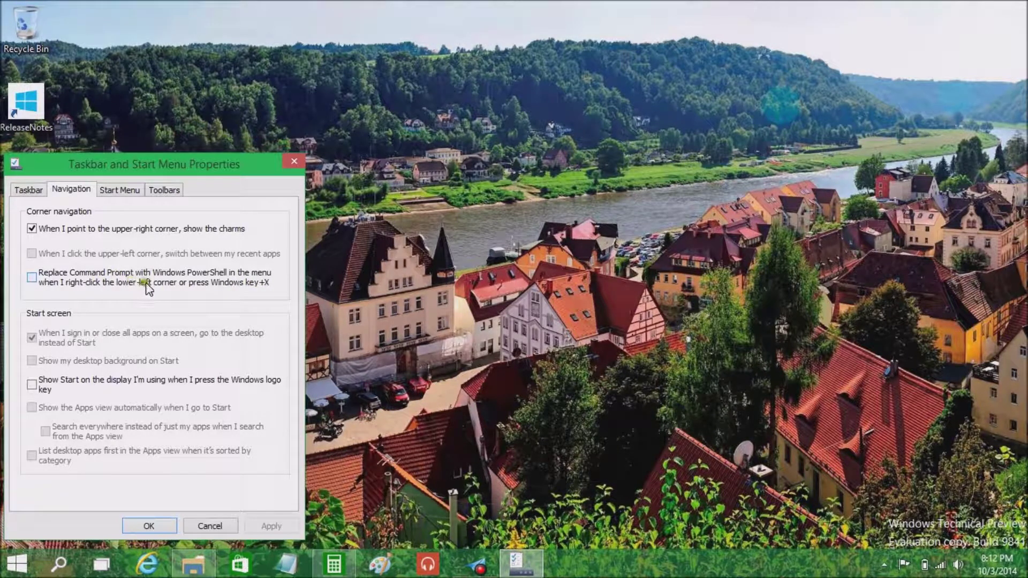
{"action": "left_click", "coordinate": [124, 192]}
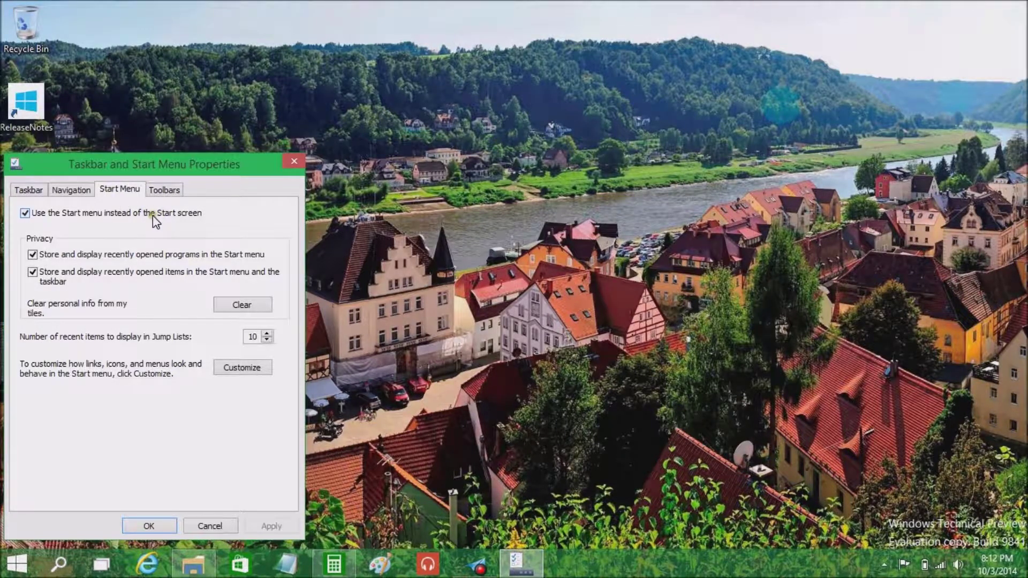
{"action": "left_click", "coordinate": [15, 562]}
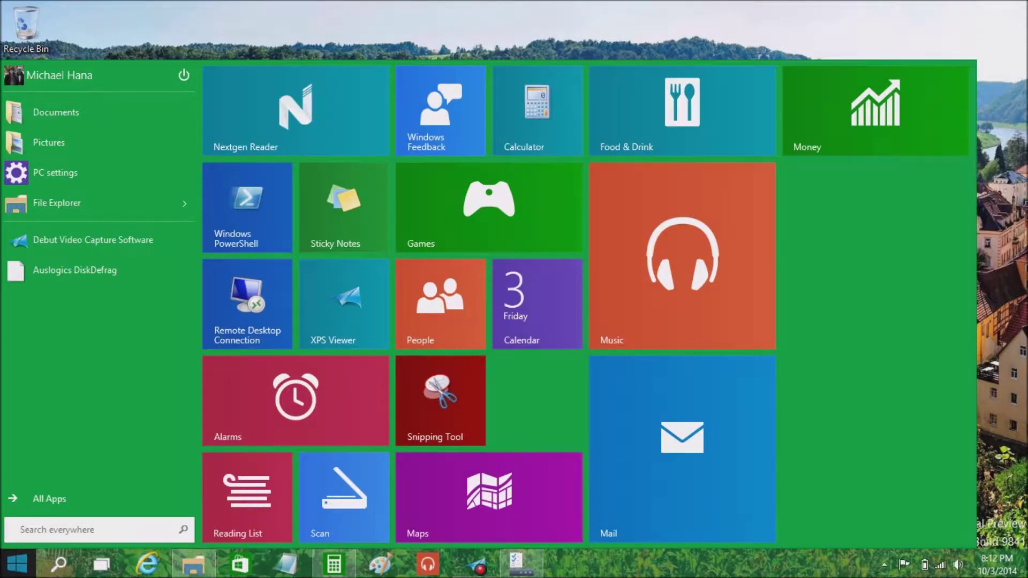
{"action": "key", "text": "Escape"}
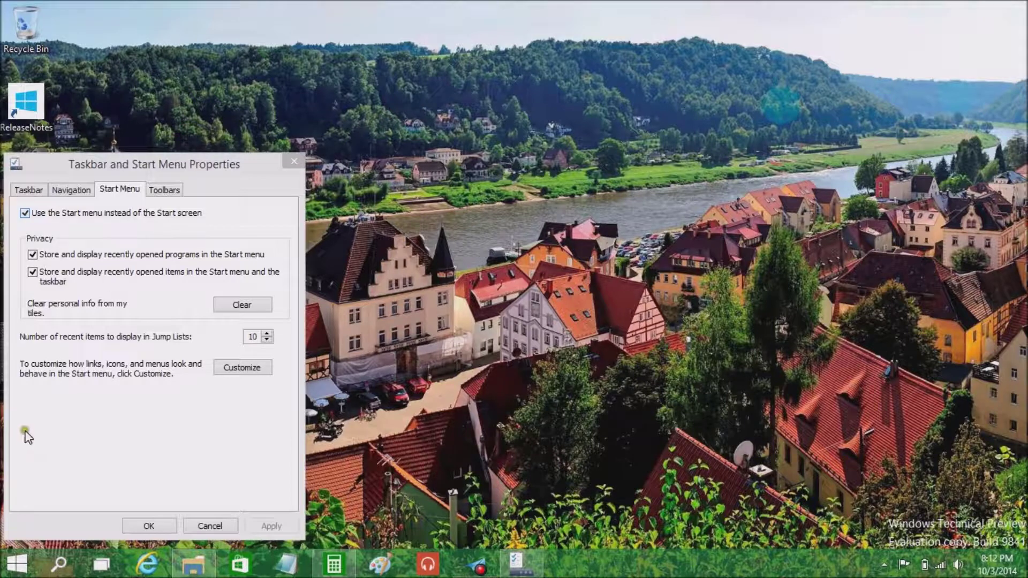
{"action": "left_click", "coordinate": [17, 563]}
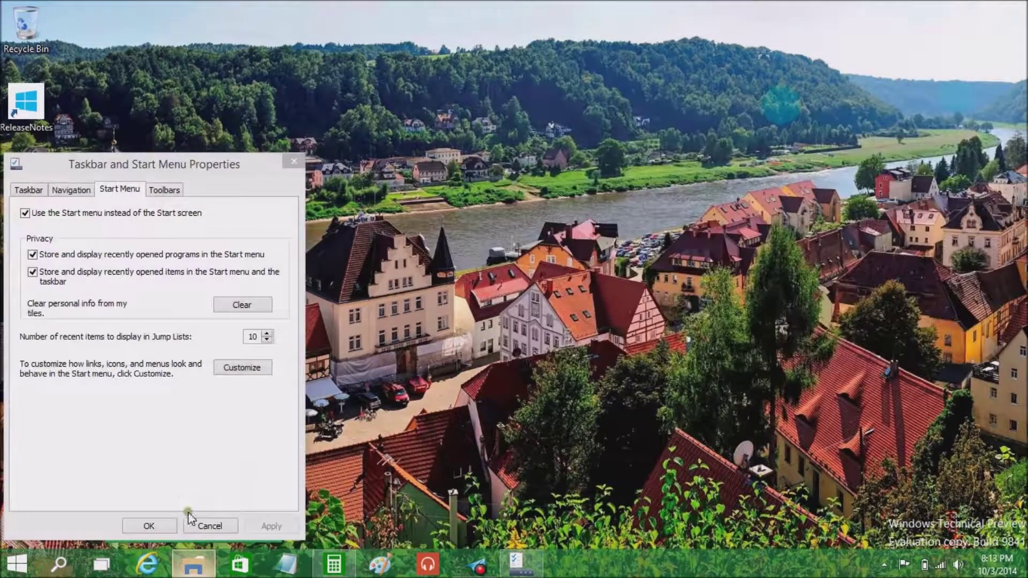
{"action": "right_click", "coordinate": [198, 568]}
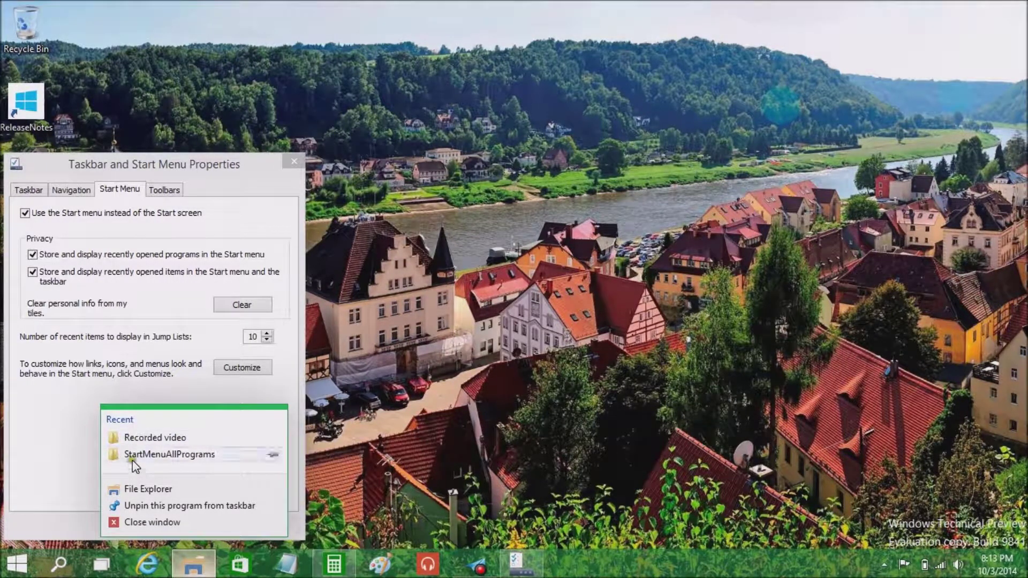
{"action": "left_click", "coordinate": [27, 466]}
{"action": "left_click", "coordinate": [88, 449]}
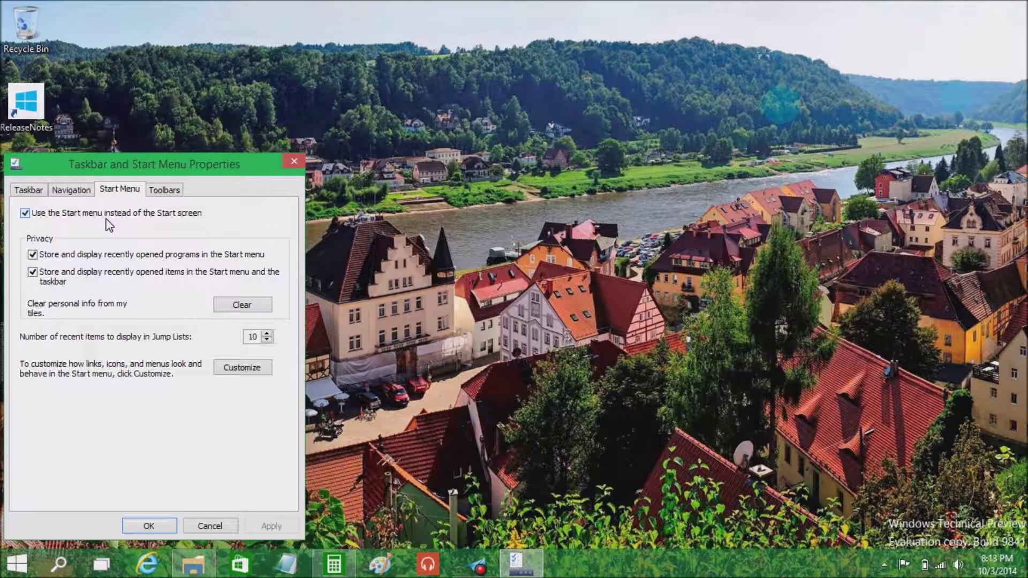
- Uncheck 'Use the Start menu instead of the Start screen', apply, and choose Sign out and change settings
{"action": "left_click", "coordinate": [68, 216]}
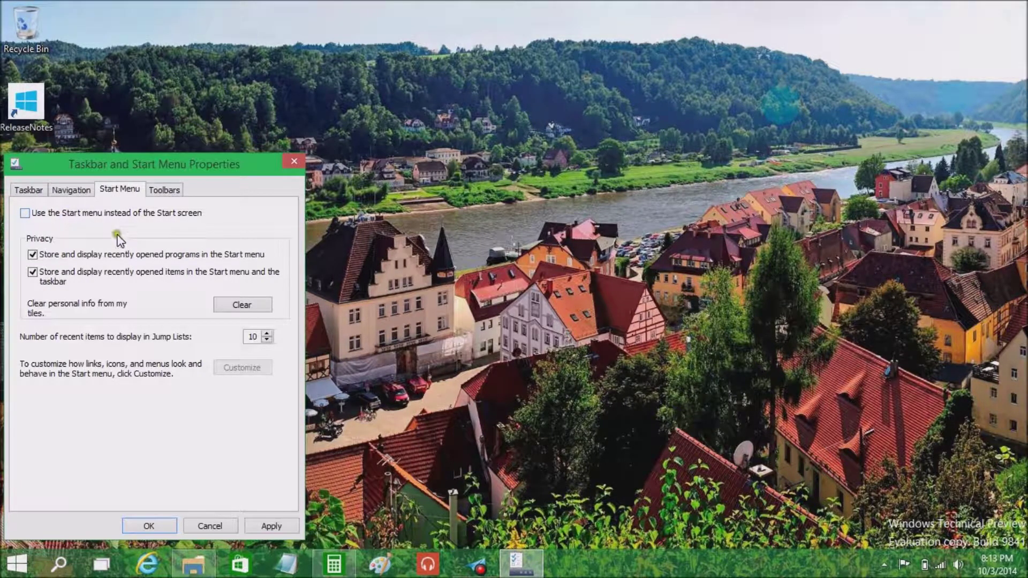
{"action": "left_click", "coordinate": [276, 522]}
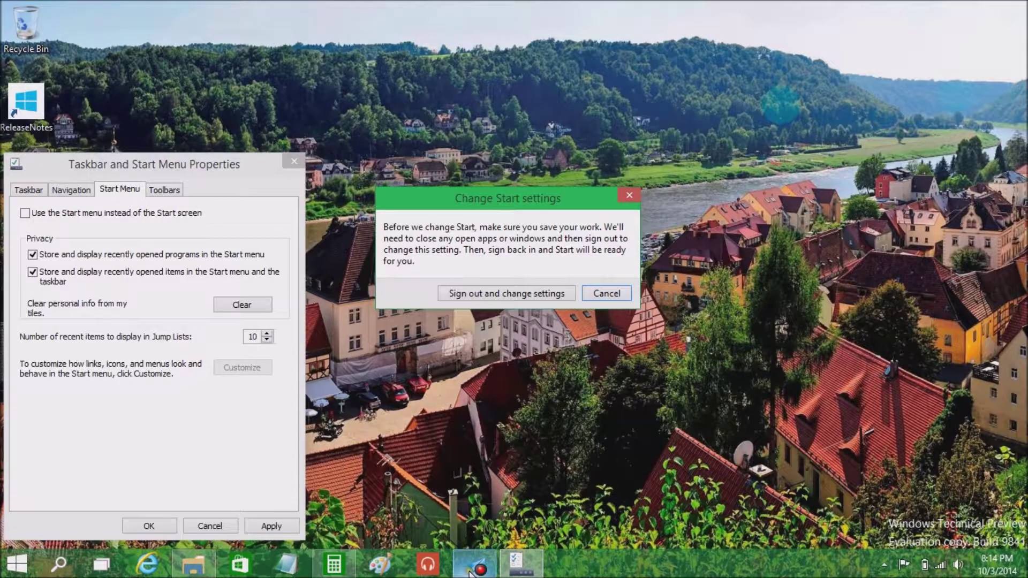
{"action": "left_click", "coordinate": [755, 387]}
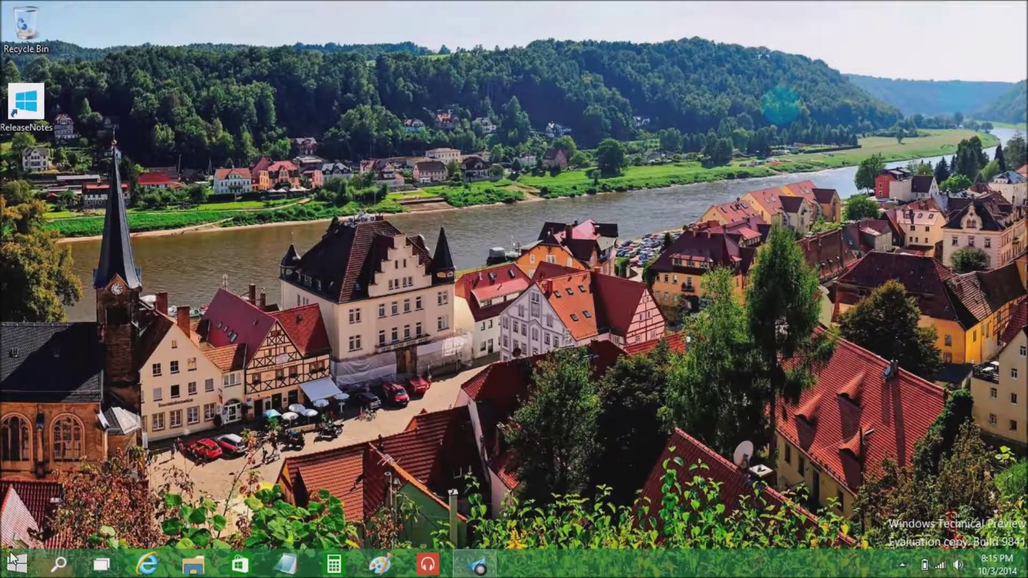
{"action": "key", "text": "super"}
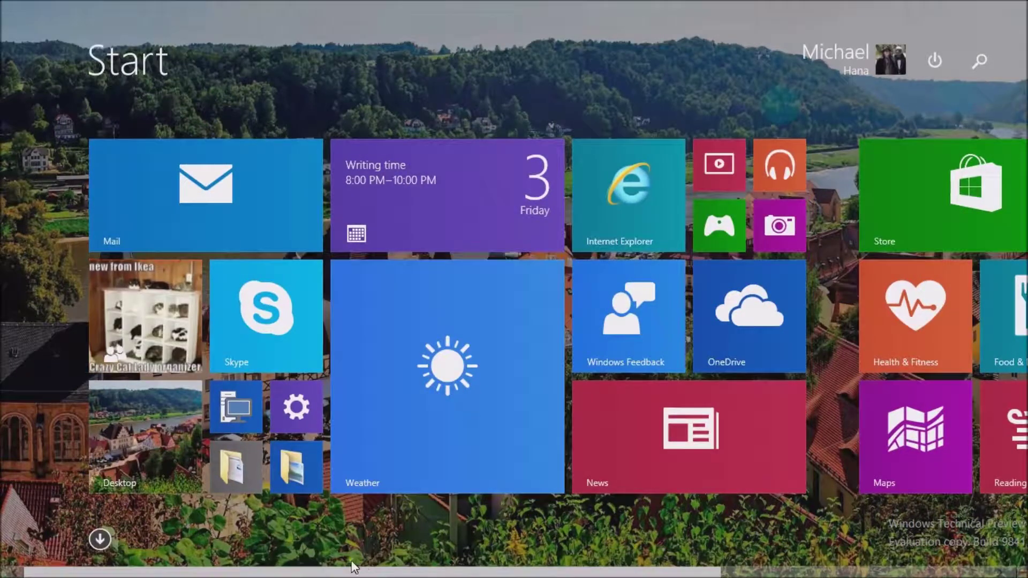
{"action": "scroll", "coordinate": [375, 573], "scroll_direction": "down", "scroll_amount": 2}
{"action": "scroll", "coordinate": [375, 573], "scroll_direction": "down", "scroll_amount": 5}
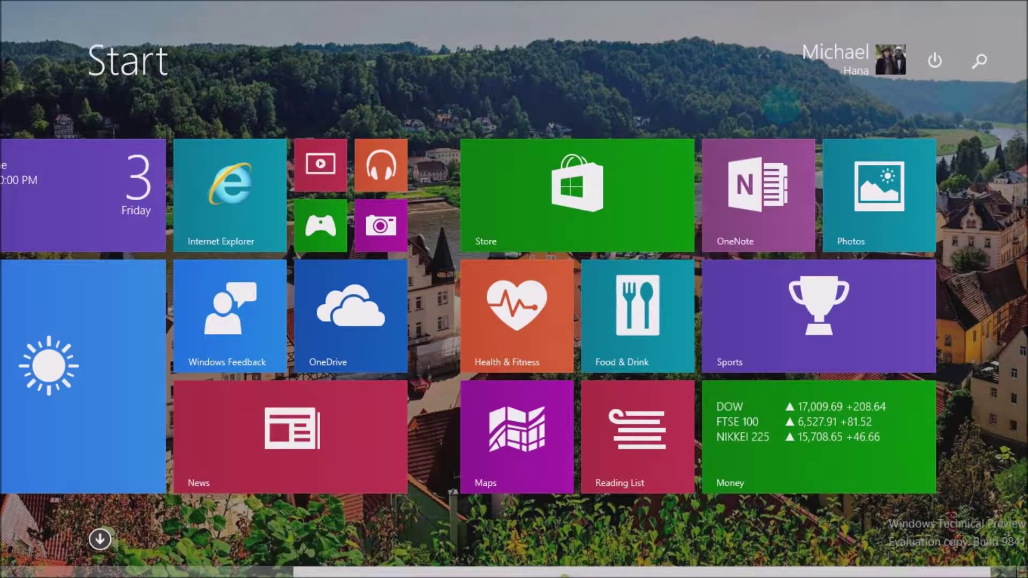
{"action": "left_click_drag", "start_coordinate": [567, 572], "coordinate": [444, 574]}
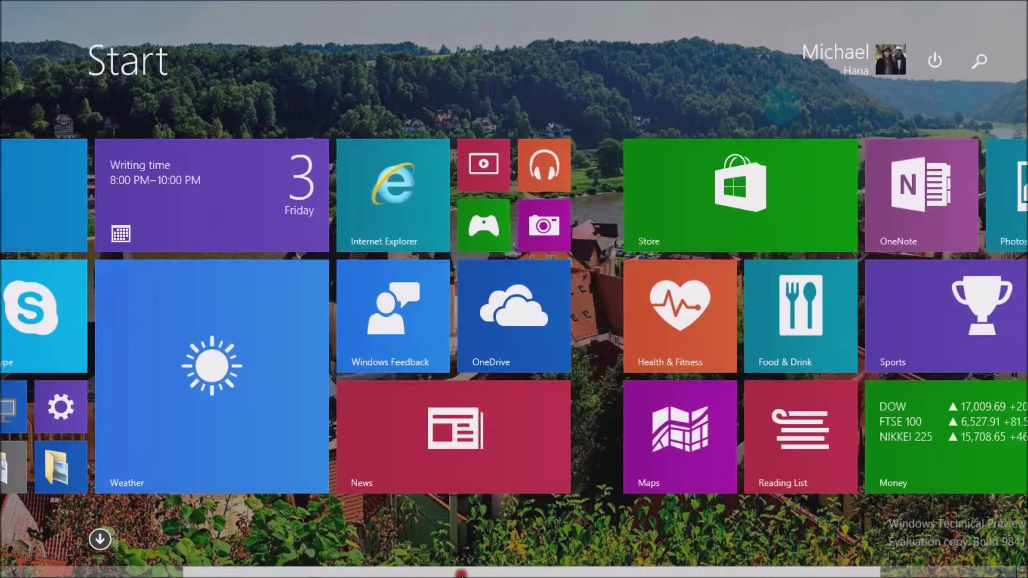
{"action": "scroll", "coordinate": [445, 574], "scroll_direction": "up", "scroll_amount": 2}
{"action": "scroll", "coordinate": [442, 574], "scroll_direction": "up", "scroll_amount": 1}
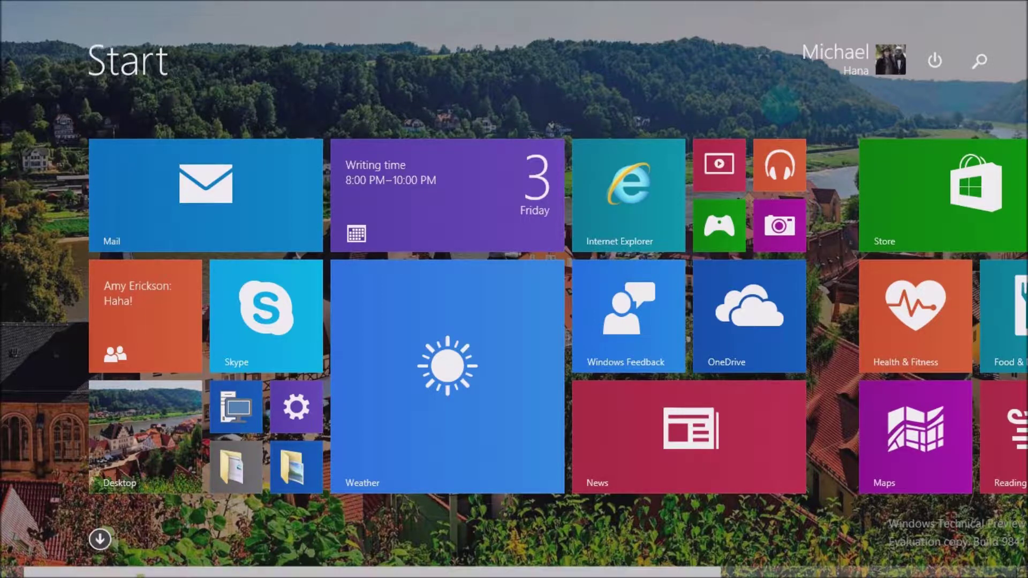
{"action": "scroll", "coordinate": [206, 574], "scroll_direction": "down", "scroll_amount": 3}
{"action": "scroll", "coordinate": [182, 568], "scroll_direction": "up", "scroll_amount": 3}
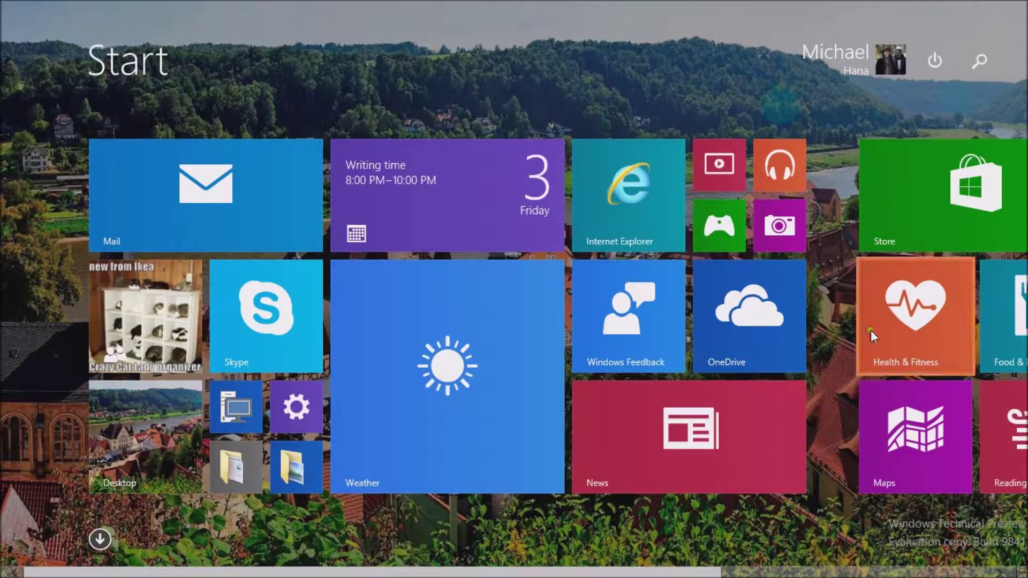
{"action": "mouse_move", "coordinate": [570, 576]}
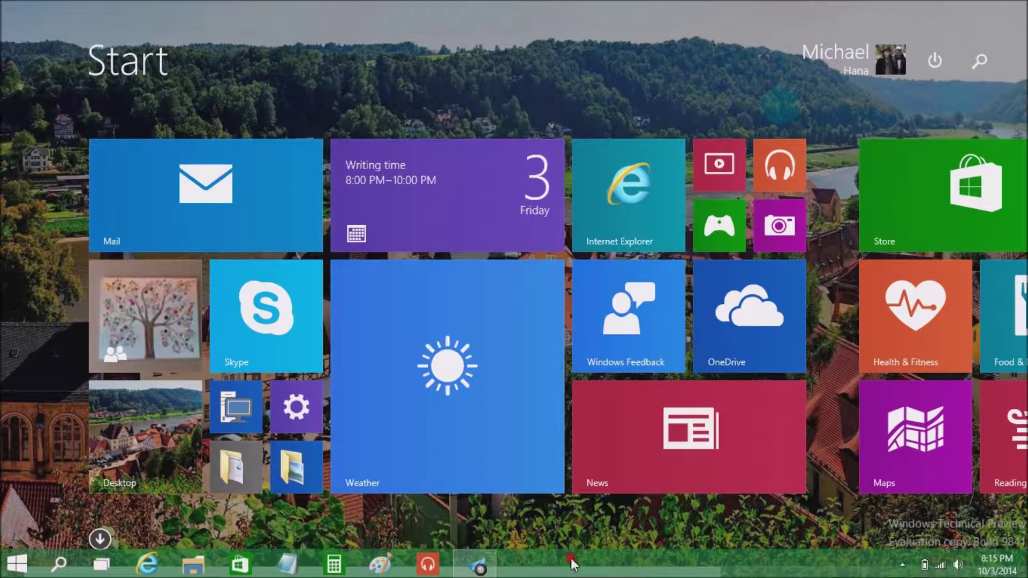
{"action": "scroll", "coordinate": [607, 570], "scroll_direction": "down", "scroll_amount": 2}
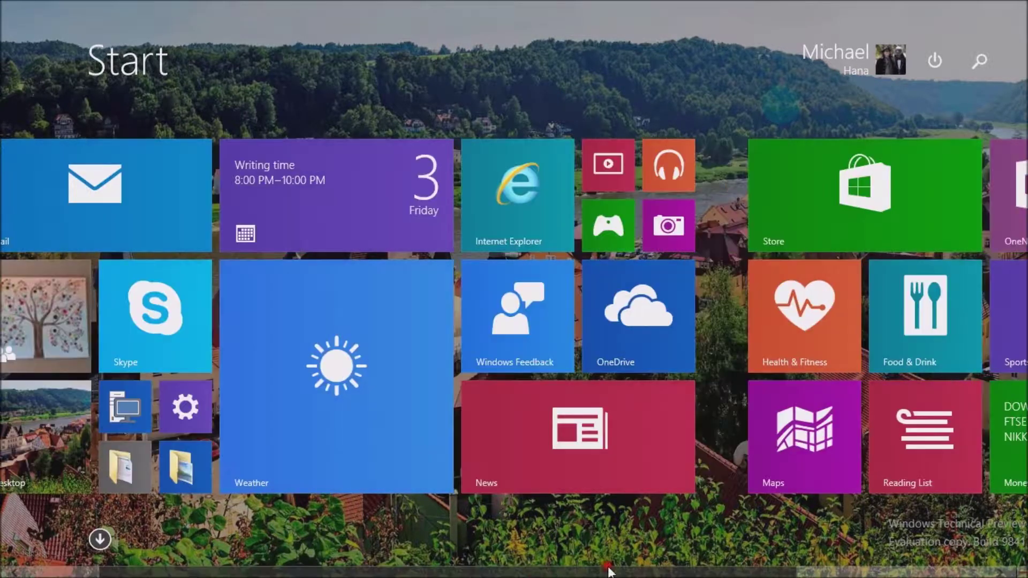
{"action": "scroll", "coordinate": [608, 570], "scroll_direction": "down", "scroll_amount": 4}
{"action": "scroll", "coordinate": [766, 535], "scroll_direction": "up", "scroll_amount": 3}
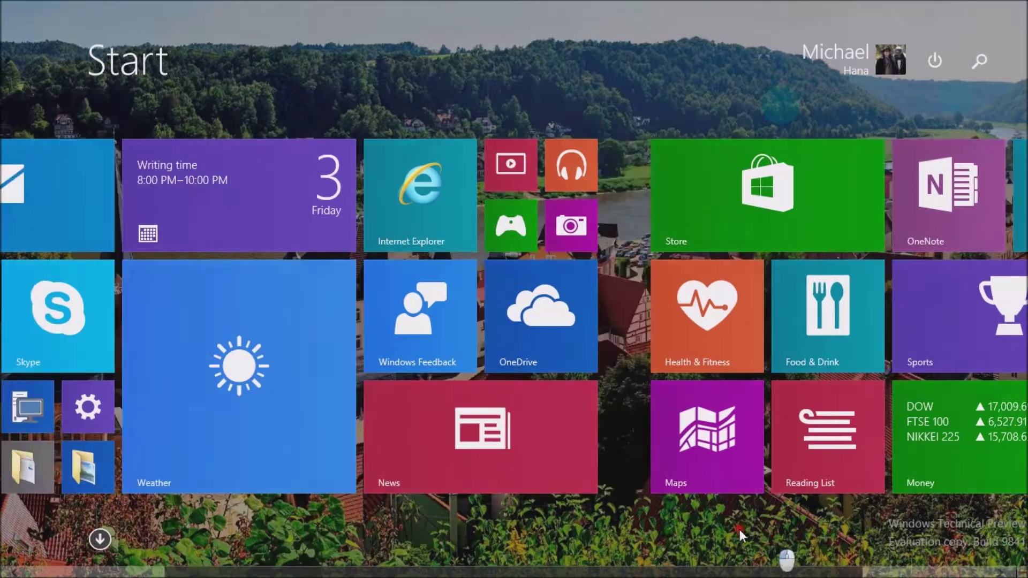
{"action": "scroll", "coordinate": [740, 528], "scroll_direction": "up", "scroll_amount": 4}
{"action": "left_click_drag", "start_coordinate": [445, 473], "coordinate": [419, 542]}
{"action": "scroll", "coordinate": [419, 542], "scroll_direction": "down", "scroll_amount": 1}
{"action": "scroll", "coordinate": [569, 528], "scroll_direction": "down", "scroll_amount": 4}
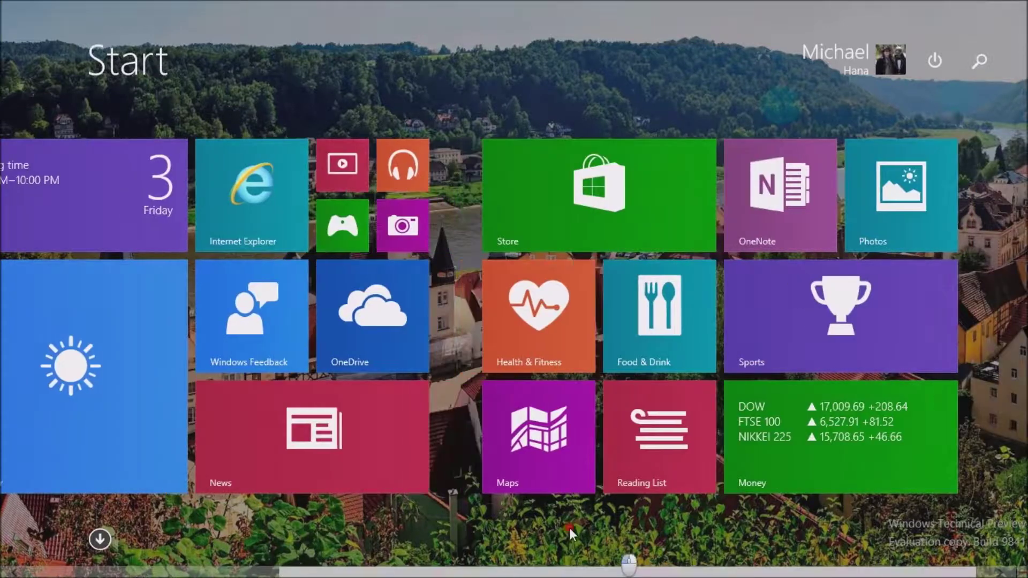
{"action": "scroll", "coordinate": [429, 529], "scroll_direction": "up", "scroll_amount": 5}
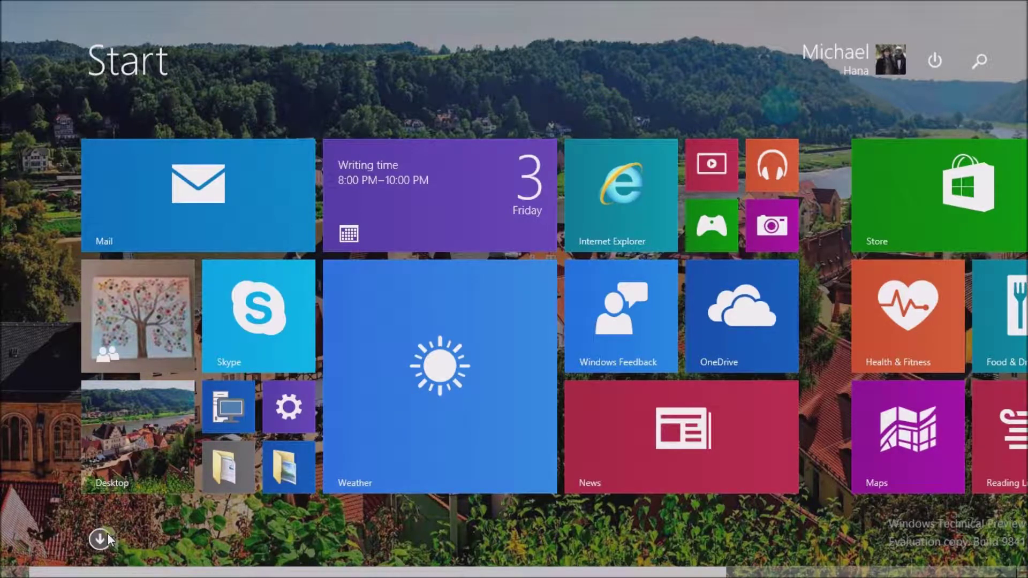
{"action": "left_click_drag", "start_coordinate": [366, 573], "coordinate": [403, 552]}
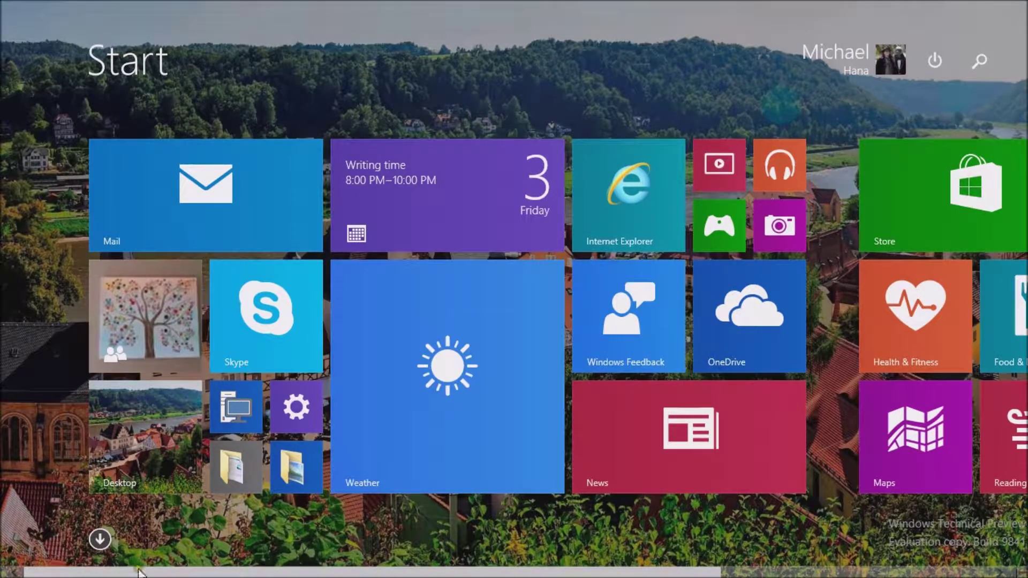
- Set the Start screen background to the navy robot-and-gears pattern via Settings > Personalize
{"action": "right_click", "coordinate": [417, 67]}
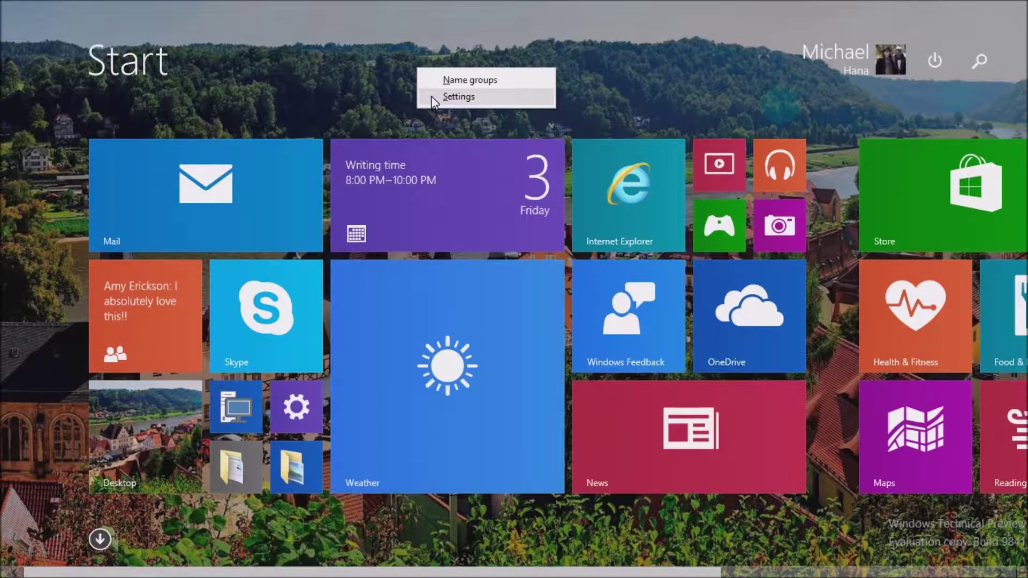
{"action": "left_click", "coordinate": [431, 96]}
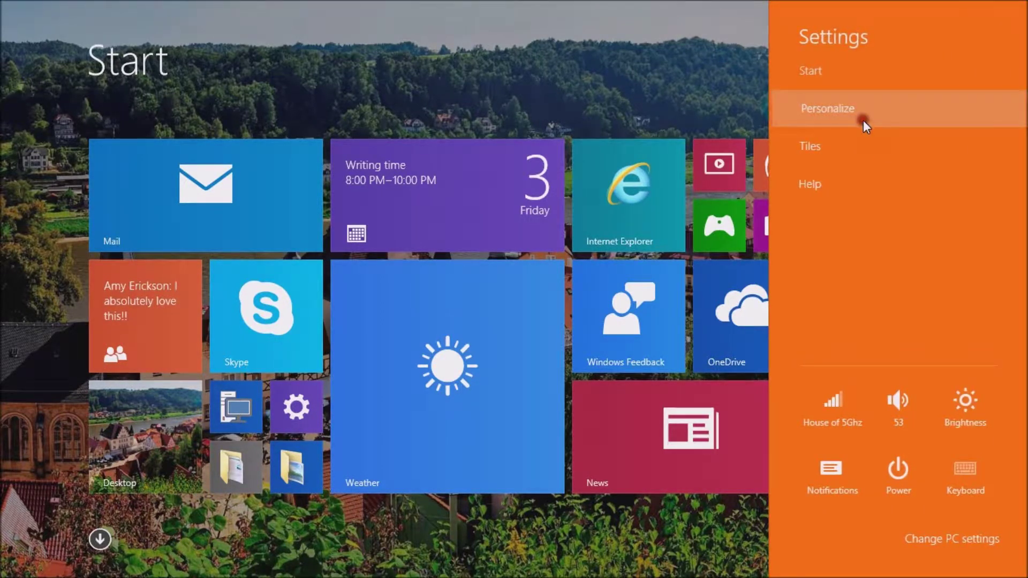
{"action": "left_click", "coordinate": [863, 119]}
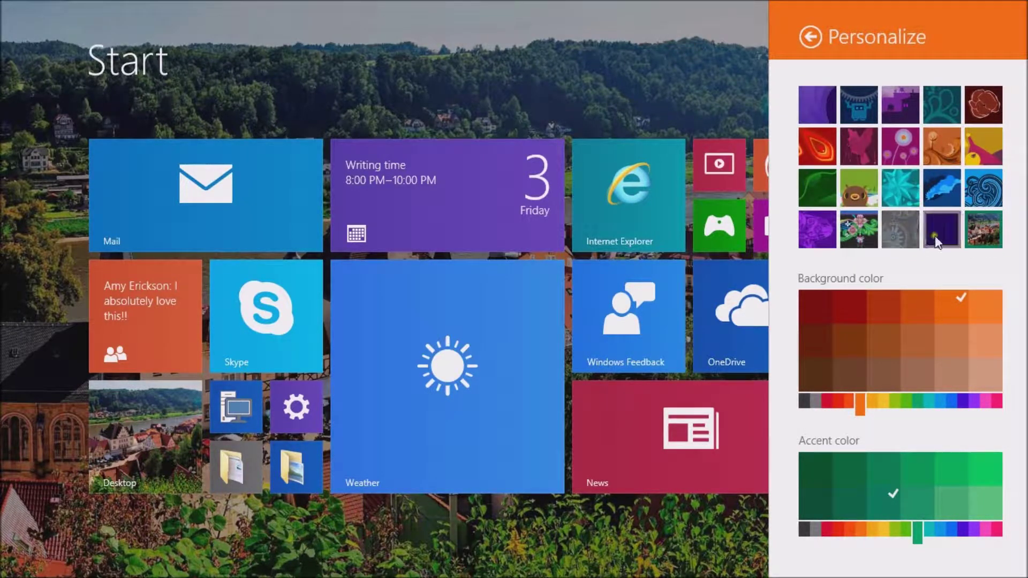
{"action": "left_click", "coordinate": [860, 107]}
{"action": "left_click", "coordinate": [563, 75]}
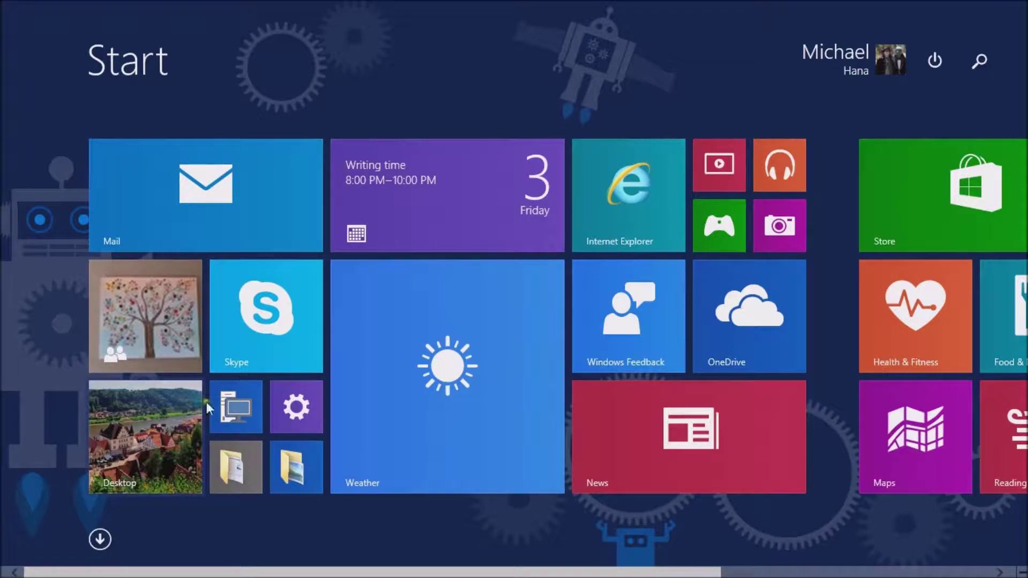
{"action": "left_click", "coordinate": [156, 436]}
{"action": "key", "text": "super"}
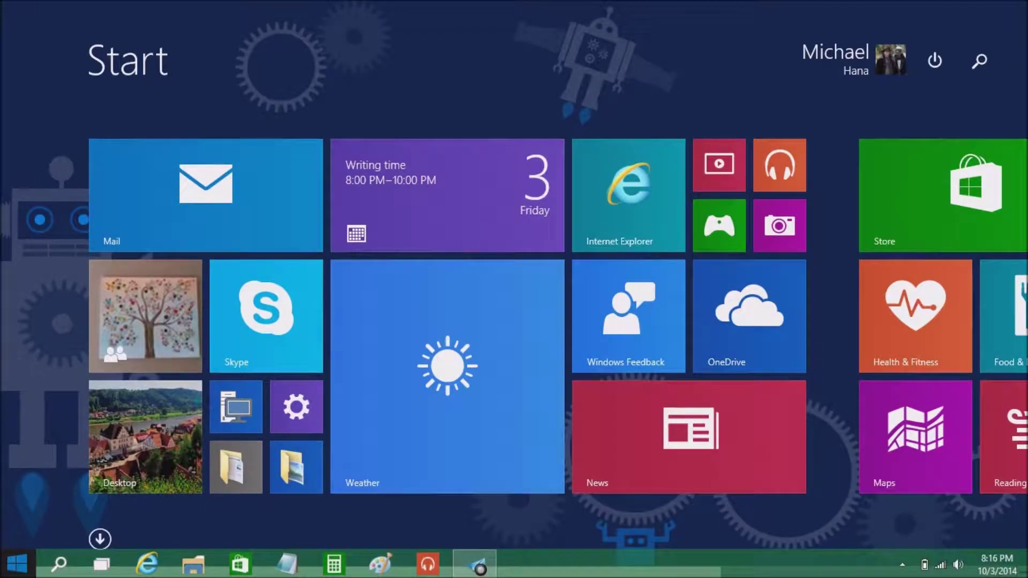
{"action": "key", "text": "super"}
{"action": "key", "text": "super"}
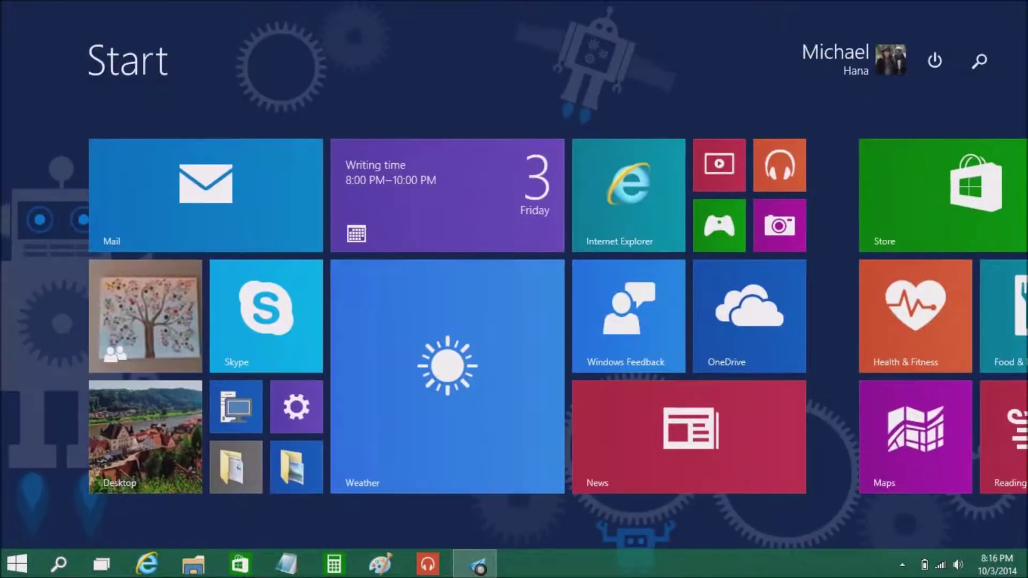
- From the desktop taskbar, open Taskbar and Start Menu Properties at the Start Menu tab
{"action": "key", "text": "super"}
{"action": "right_click", "coordinate": [598, 564]}
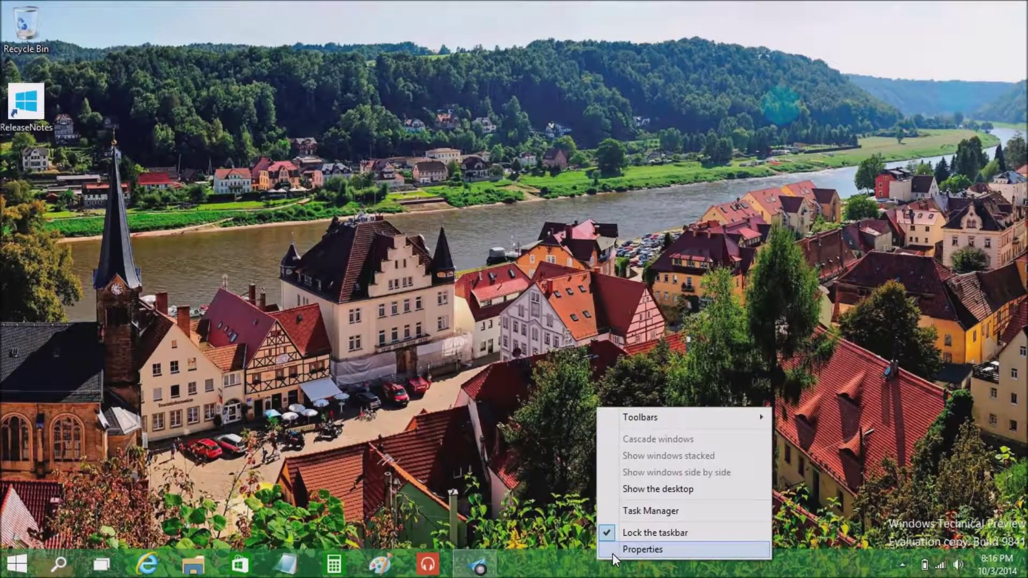
{"action": "left_click", "coordinate": [612, 554]}
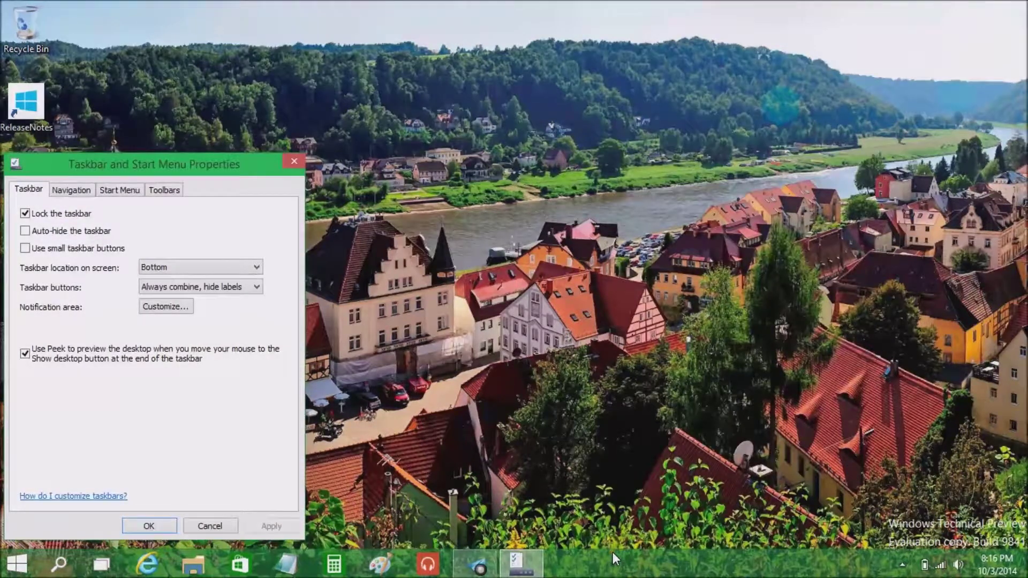
{"action": "left_click", "coordinate": [115, 190]}
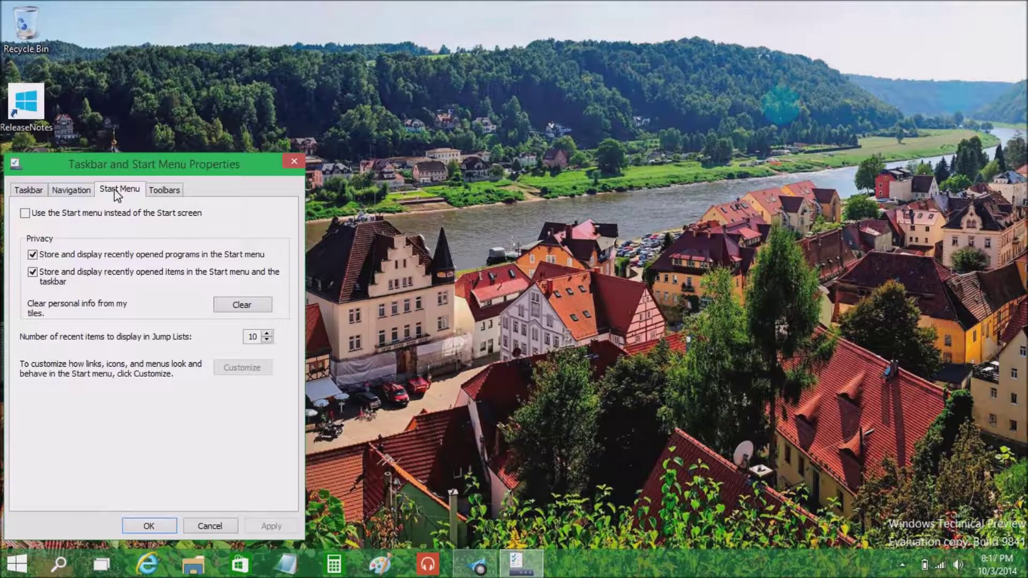
- Go to the Navigation tab and check its options, then view Start and return to the desktop
{"action": "left_click", "coordinate": [163, 190]}
{"action": "left_click", "coordinate": [78, 192]}
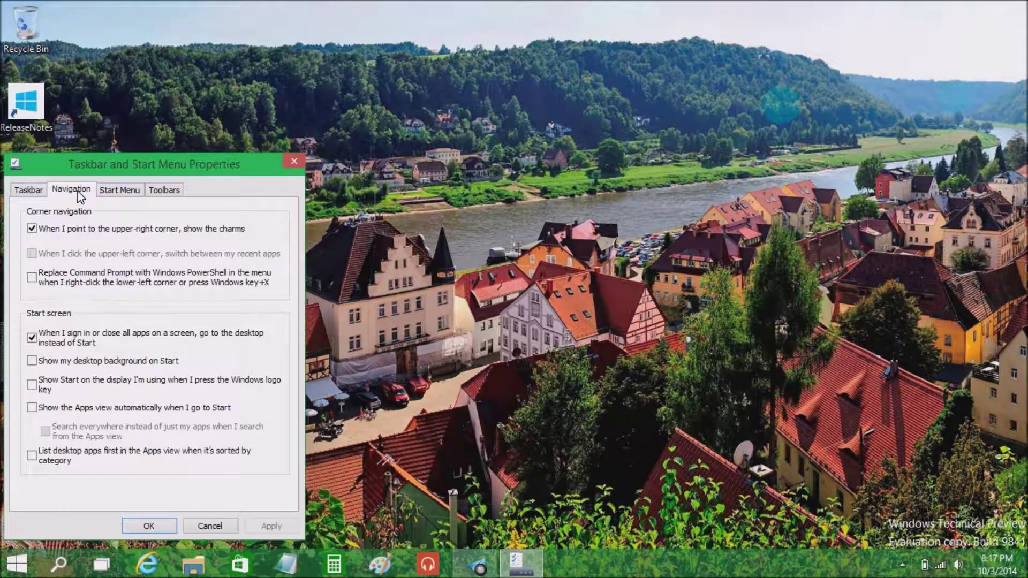
{"action": "left_click", "coordinate": [67, 202]}
{"action": "left_click", "coordinate": [103, 328]}
{"action": "left_click", "coordinate": [16, 563]}
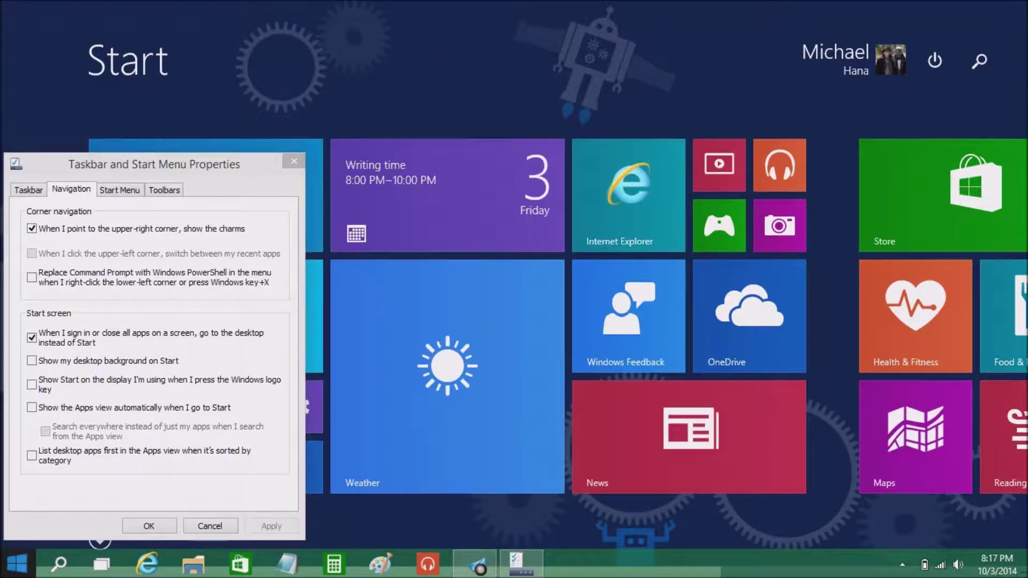
{"action": "left_click", "coordinate": [18, 563]}
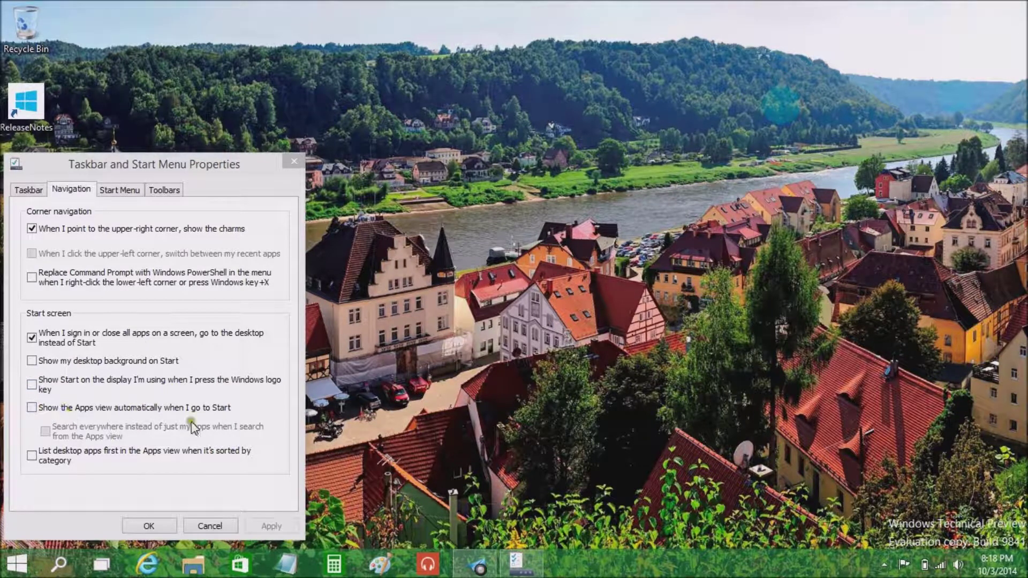
- Enable 'Show the Apps view automatically' and 'Search everywhere', apply with OK, then test with Start
{"action": "left_click", "coordinate": [99, 412]}
{"action": "left_click", "coordinate": [135, 426]}
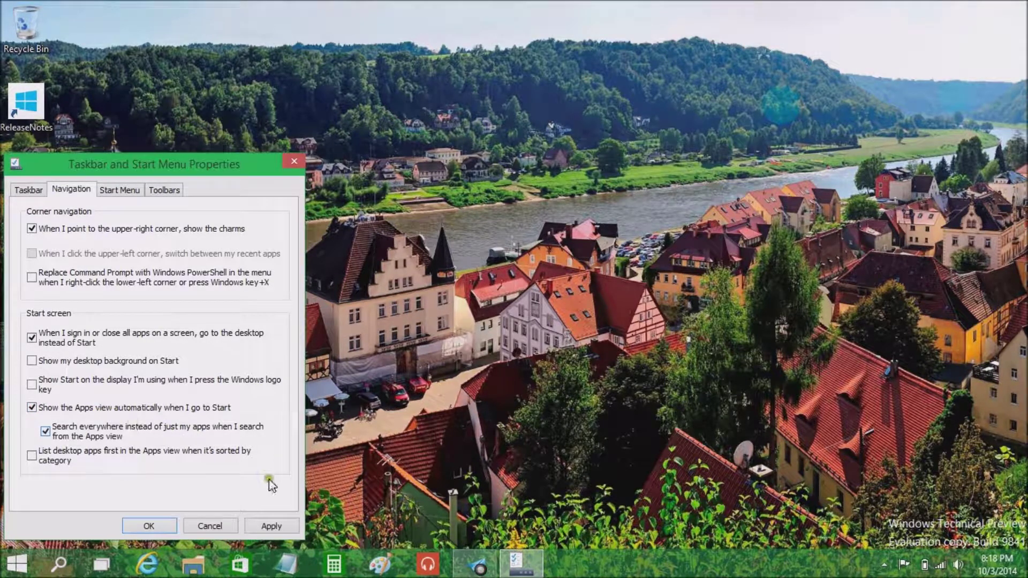
{"action": "left_click", "coordinate": [270, 526]}
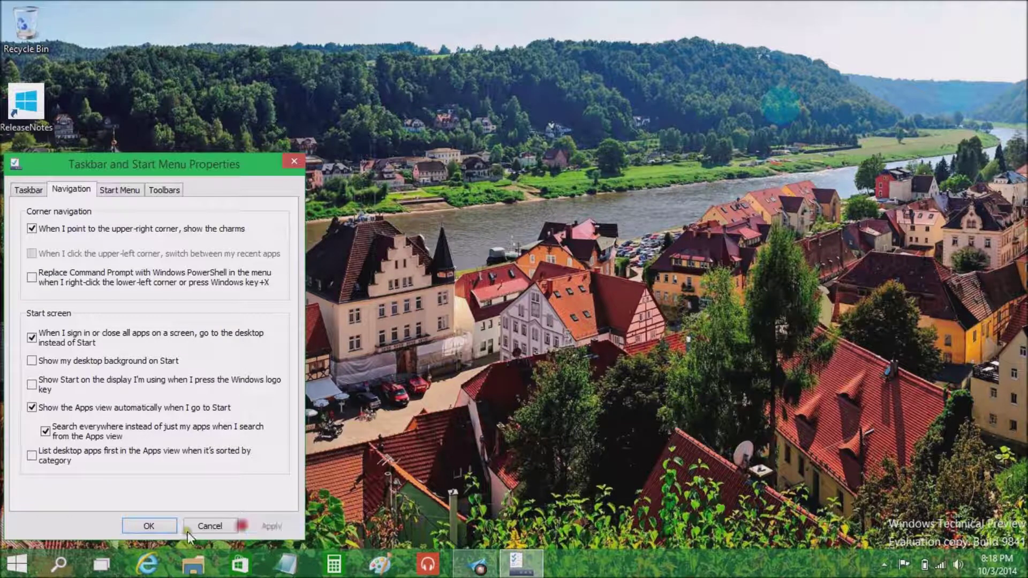
{"action": "left_click", "coordinate": [150, 528]}
{"action": "key", "text": "super"}
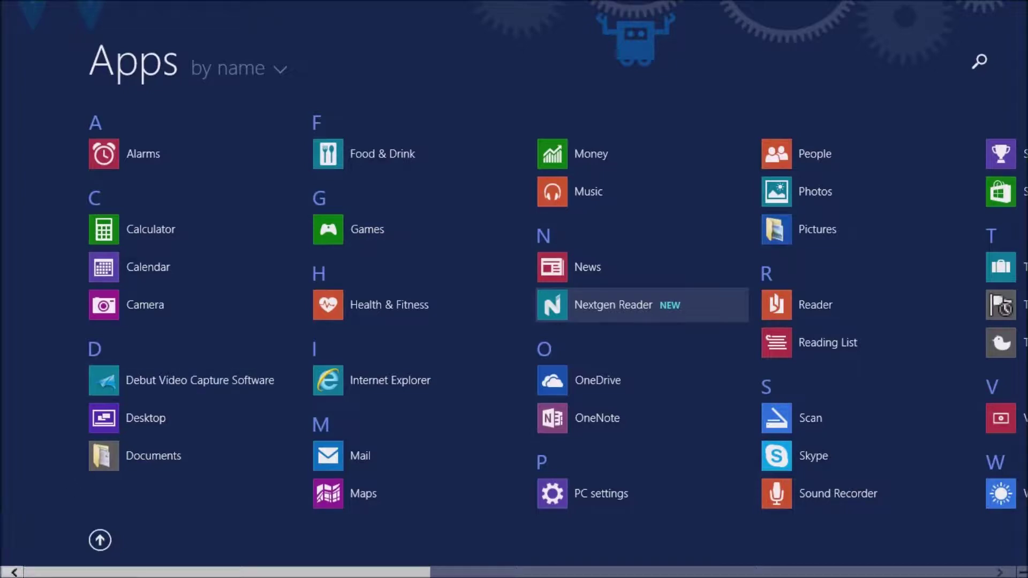
{"action": "key", "text": "super"}
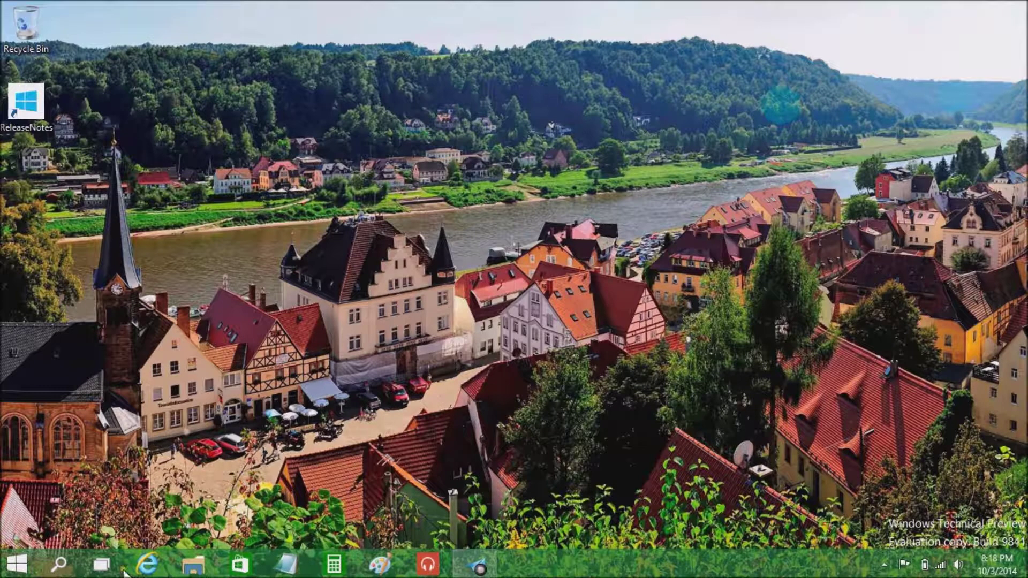
- Reopen Taskbar and Start Menu Properties from the taskbar at the Navigation tab
{"action": "right_click", "coordinate": [586, 576]}
{"action": "left_click", "coordinate": [631, 562]}
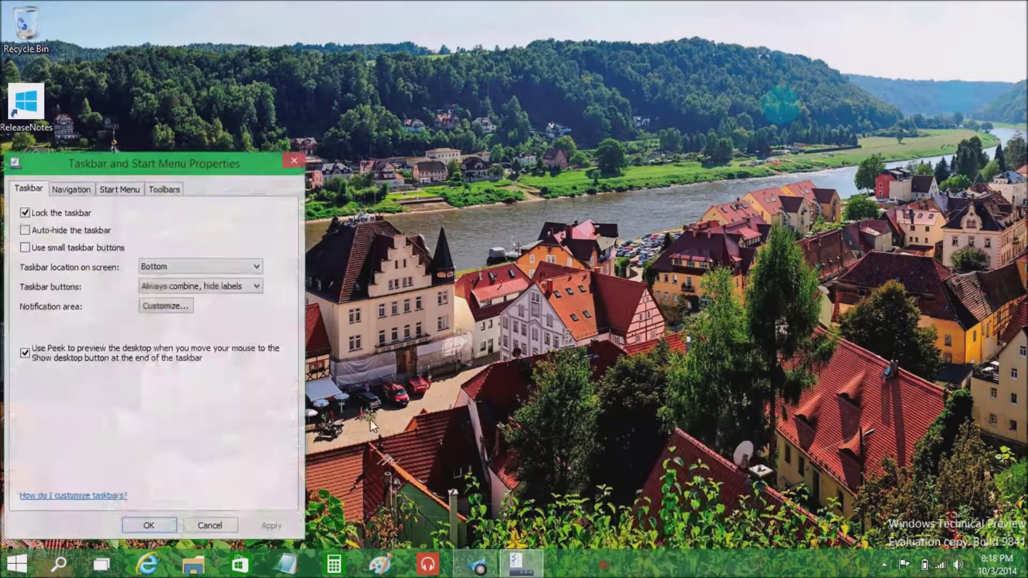
{"action": "left_click", "coordinate": [119, 192]}
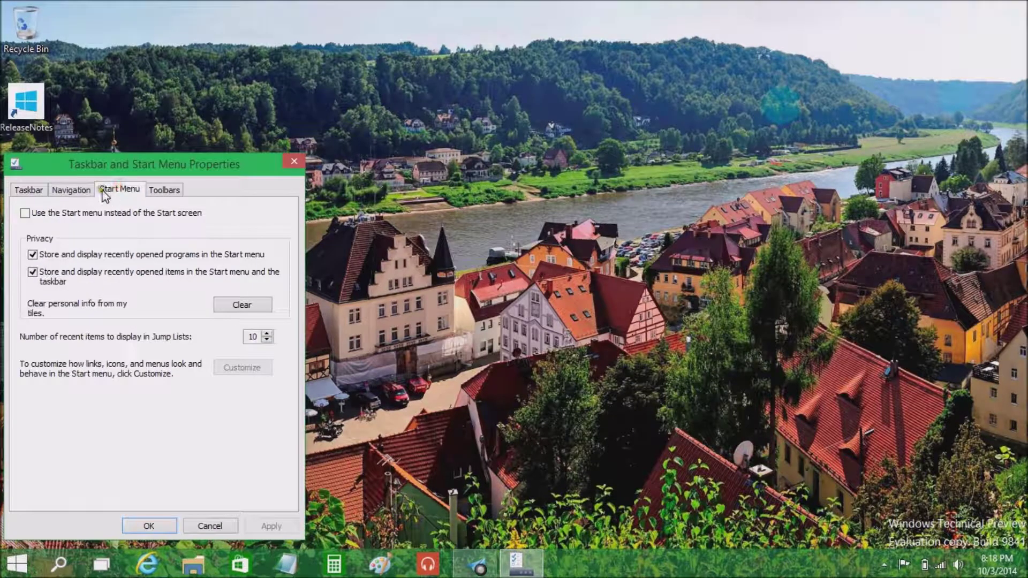
{"action": "left_click", "coordinate": [83, 191]}
- Turn off the automatic Apps view, show the desktop background on Start, apply, and check Start
{"action": "left_click", "coordinate": [50, 410]}
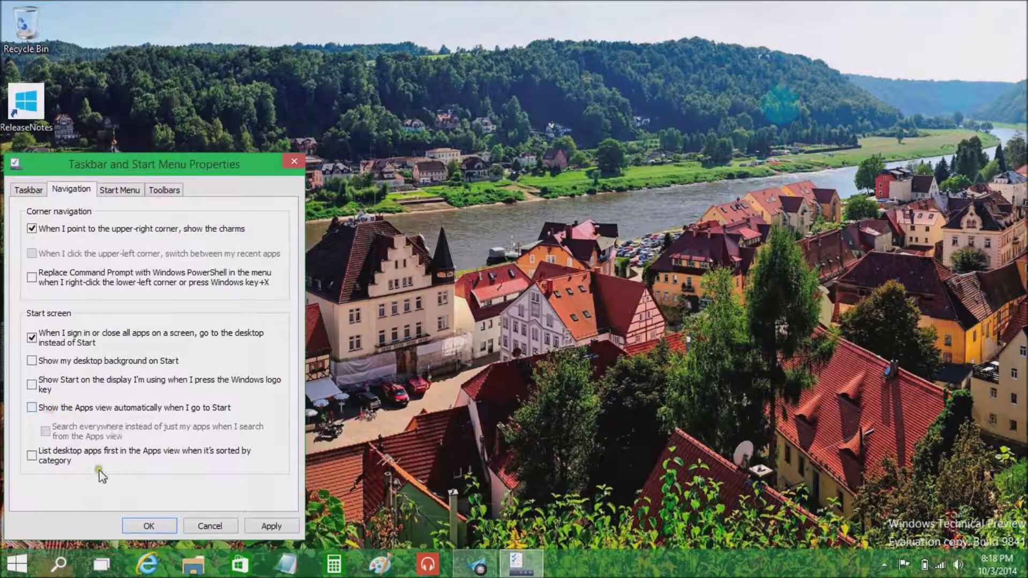
{"action": "left_click", "coordinate": [43, 362]}
{"action": "left_click", "coordinate": [269, 522]}
{"action": "left_click", "coordinate": [143, 529]}
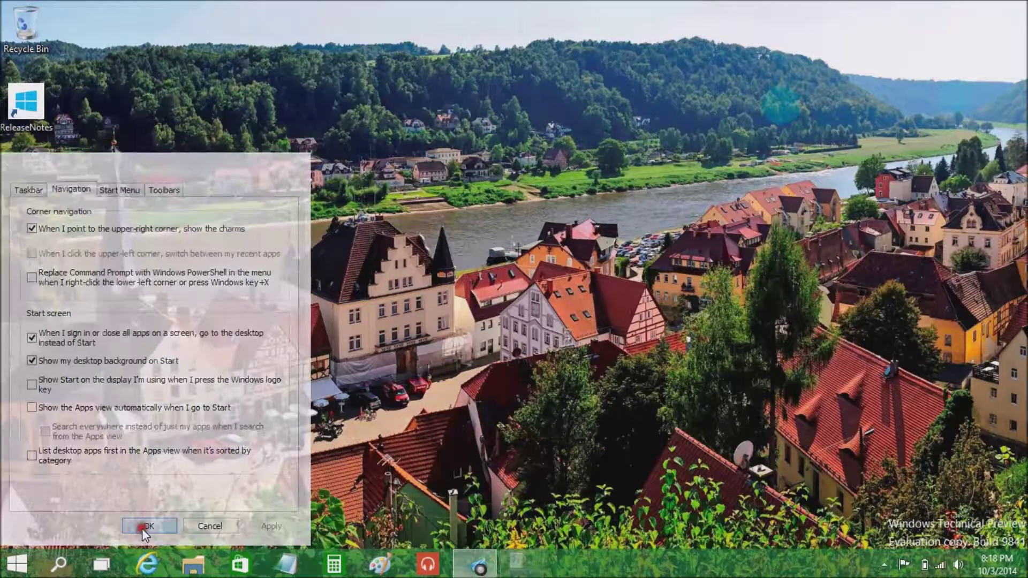
{"action": "key", "text": "super"}
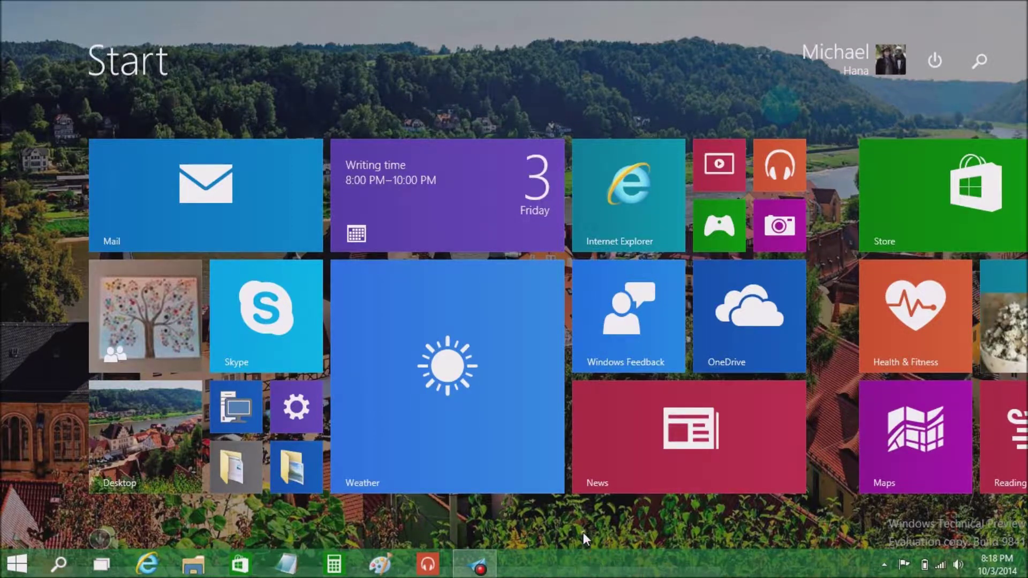
- Bring up the Start screen and scroll through its tiles over the riverside town wallpaper
{"action": "left_click", "coordinate": [591, 572]}
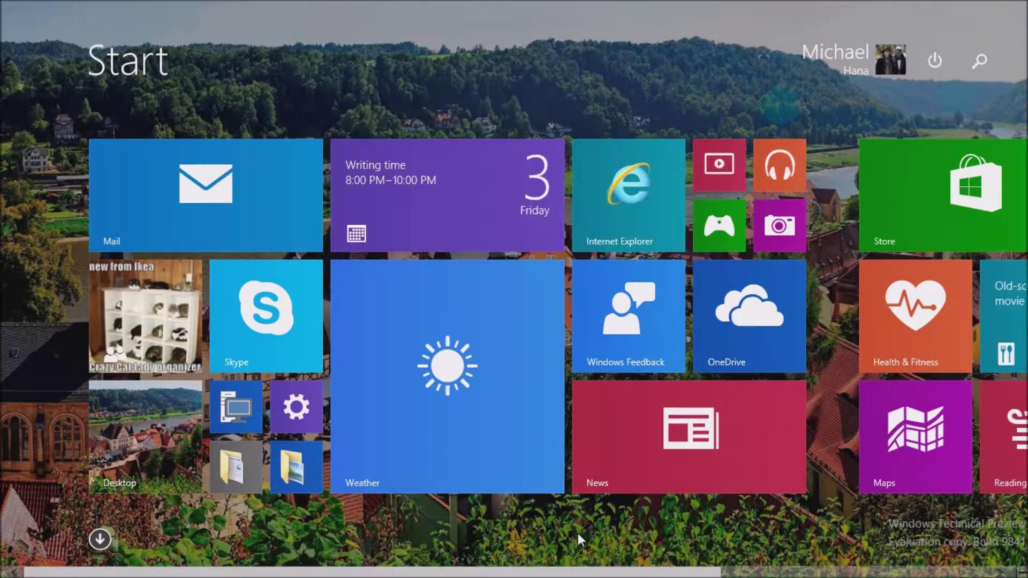
{"action": "scroll", "coordinate": [574, 535], "scroll_direction": "down", "scroll_amount": 2}
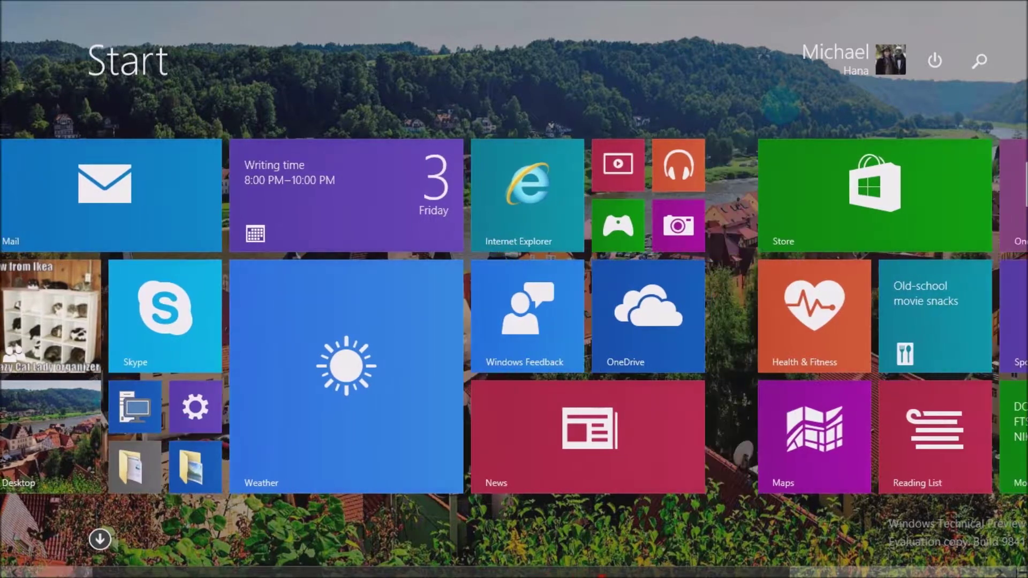
{"action": "scroll", "coordinate": [407, 504], "scroll_direction": "up", "scroll_amount": 2}
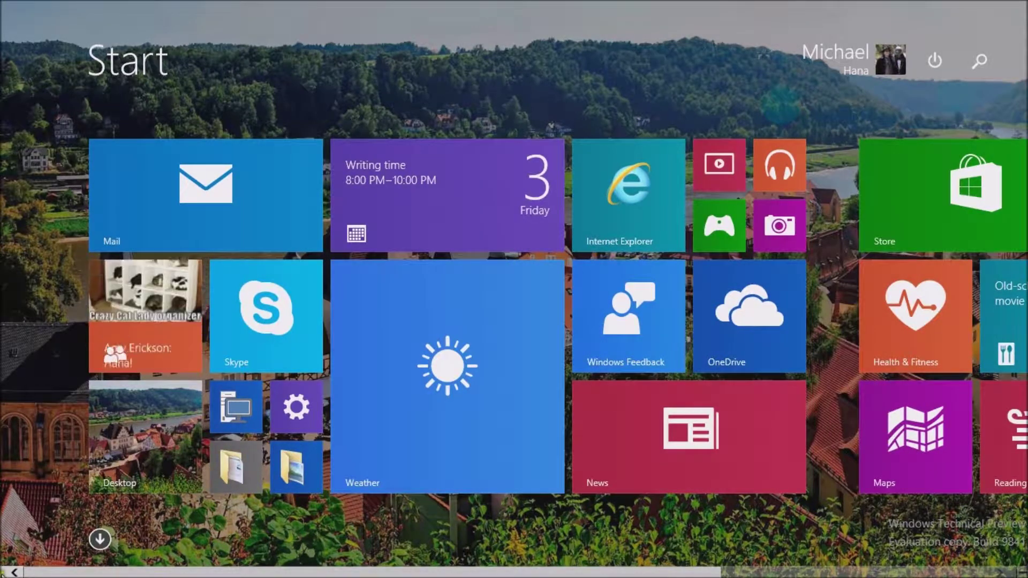
{"action": "mouse_move", "coordinate": [142, 573]}
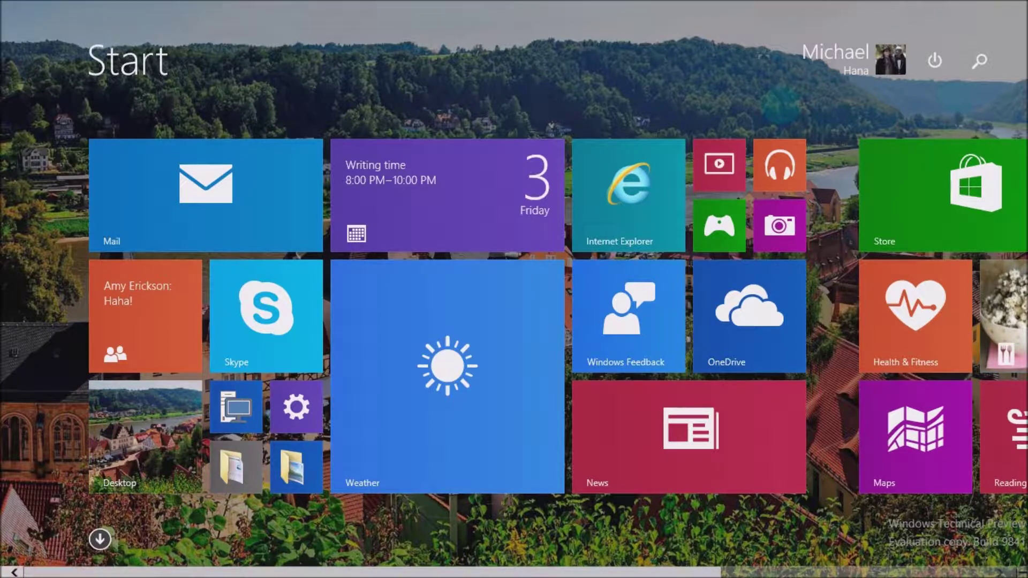
{"action": "mouse_move", "coordinate": [300, 573]}
{"action": "scroll", "coordinate": [648, 575], "scroll_direction": "down", "scroll_amount": 2}
{"action": "scroll", "coordinate": [664, 551], "scroll_direction": "down", "scroll_amount": 4}
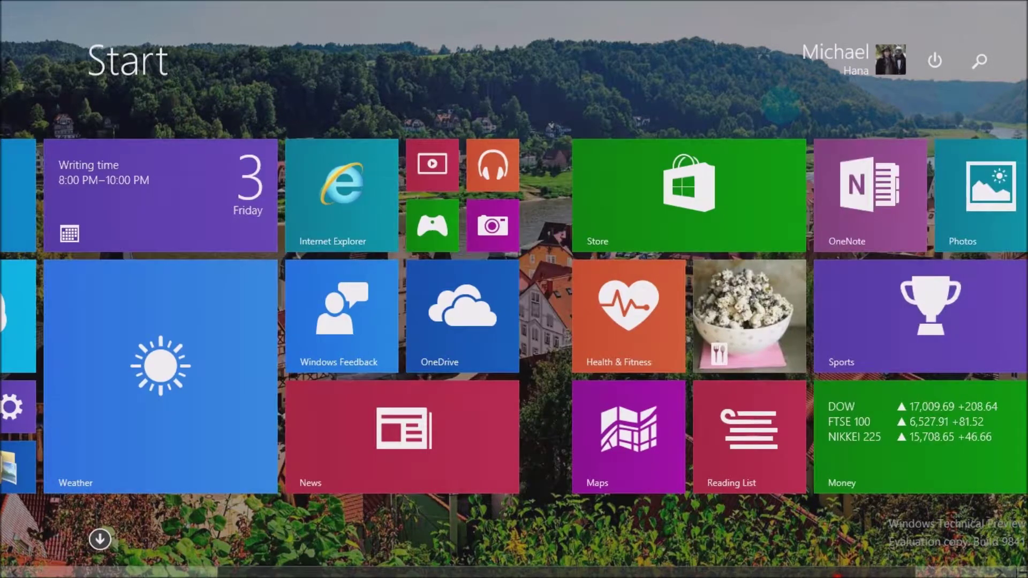
- Scroll the tiles back and forth once more, then return to the desktop via the Desktop tile
{"action": "scroll", "coordinate": [664, 552], "scroll_direction": "up", "scroll_amount": 6}
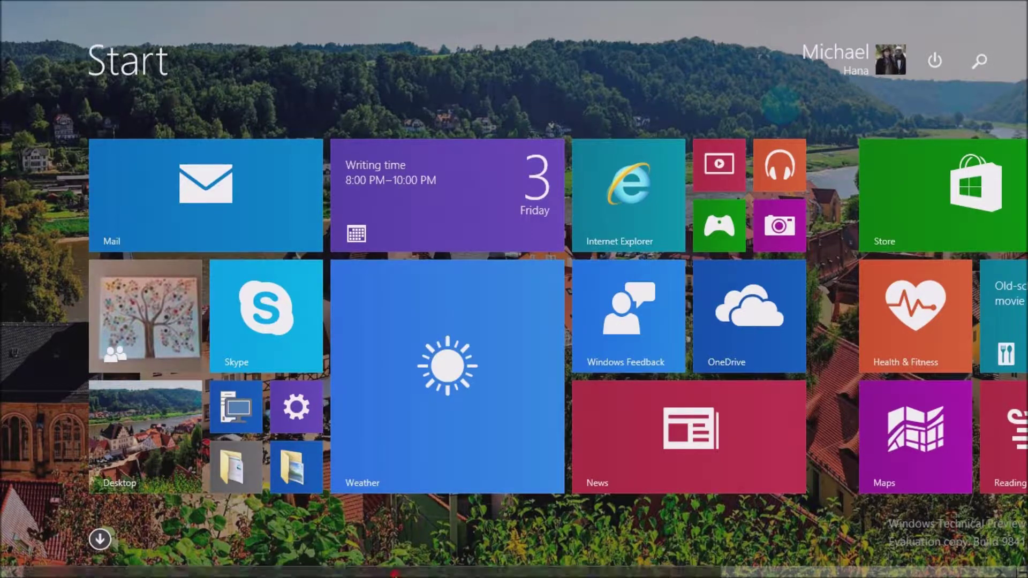
{"action": "scroll", "coordinate": [407, 573], "scroll_direction": "down", "scroll_amount": 1}
{"action": "mouse_move", "coordinate": [407, 575]}
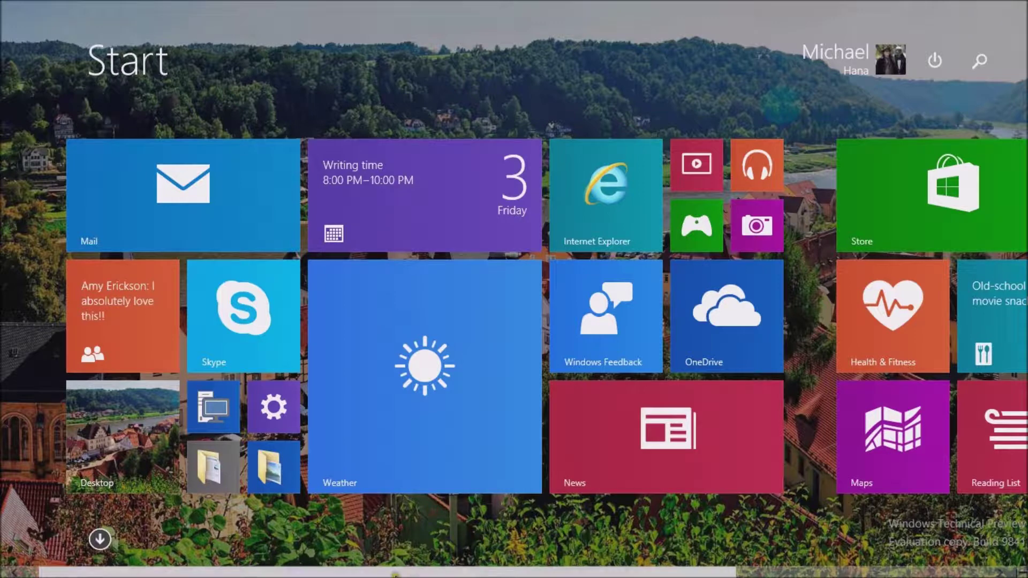
{"action": "scroll", "coordinate": [395, 574], "scroll_direction": "down", "scroll_amount": 5}
{"action": "scroll", "coordinate": [536, 509], "scroll_direction": "up", "scroll_amount": 5}
{"action": "scroll", "coordinate": [458, 502], "scroll_direction": "down", "scroll_amount": 5}
{"action": "scroll", "coordinate": [268, 497], "scroll_direction": "up", "scroll_amount": 5}
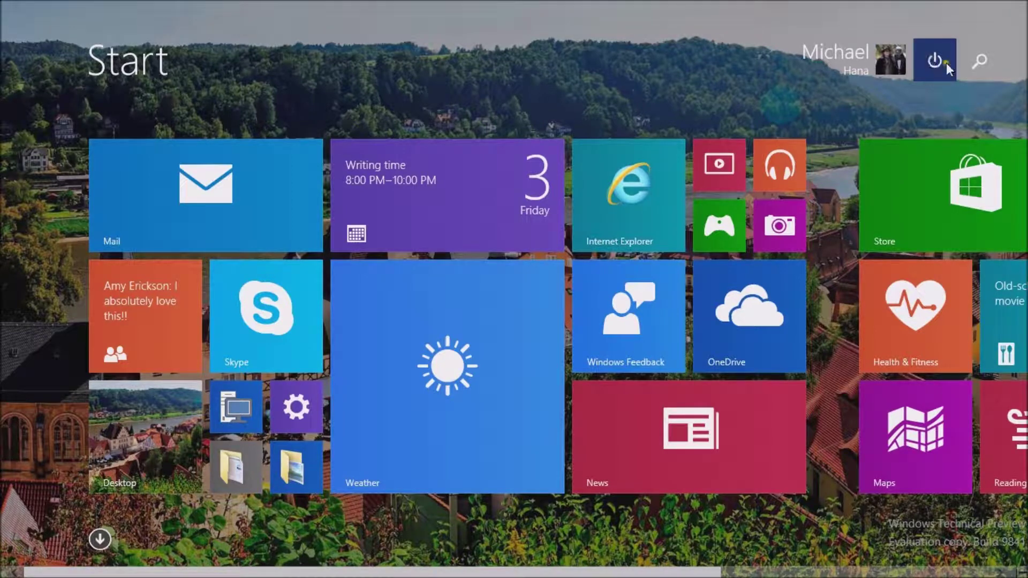
{"action": "left_click", "coordinate": [151, 482]}
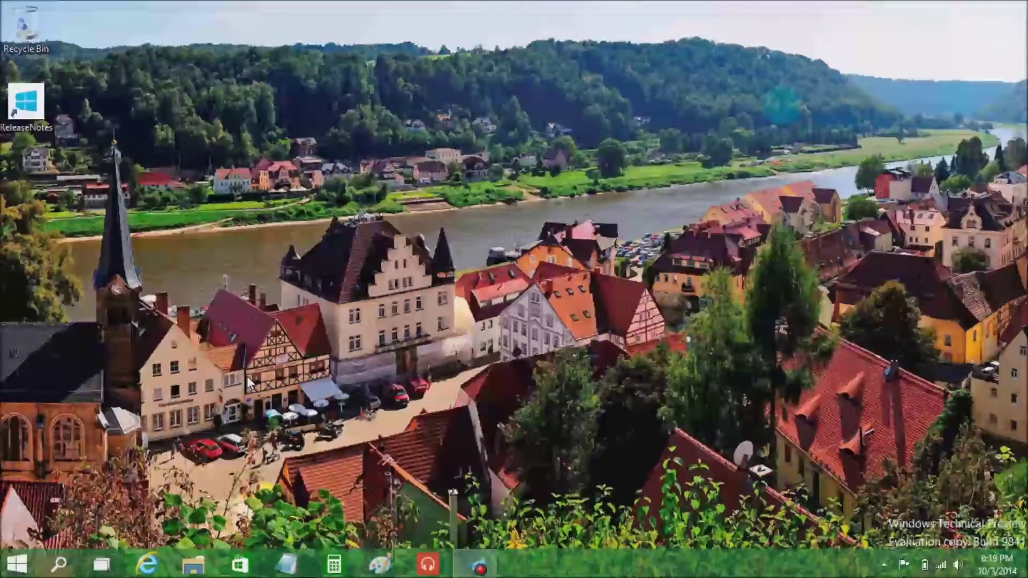
{"action": "left_click", "coordinate": [17, 563]}
{"action": "left_click", "coordinate": [17, 563]}
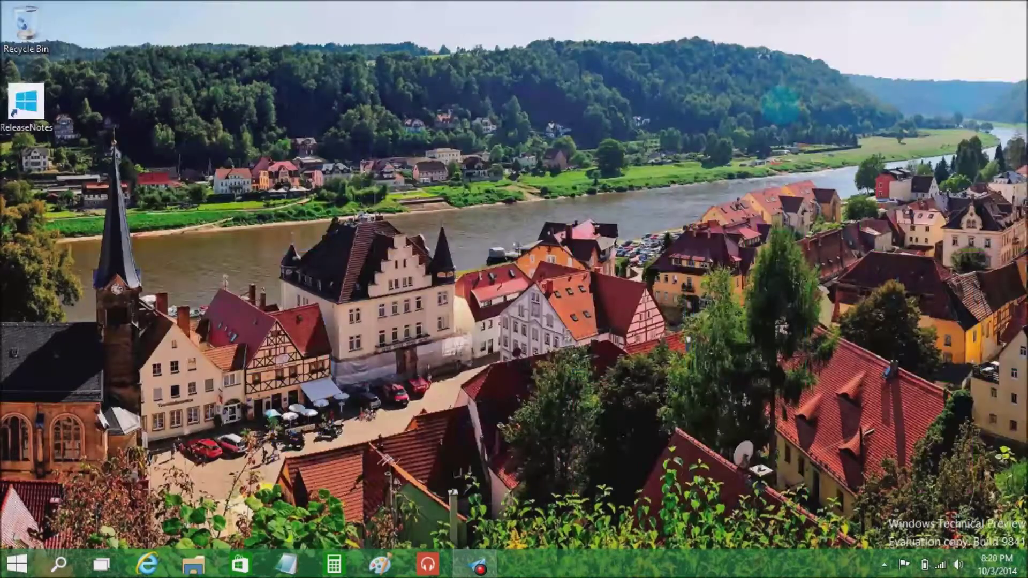
{"action": "key", "text": "super"}
{"action": "key", "text": "super"}
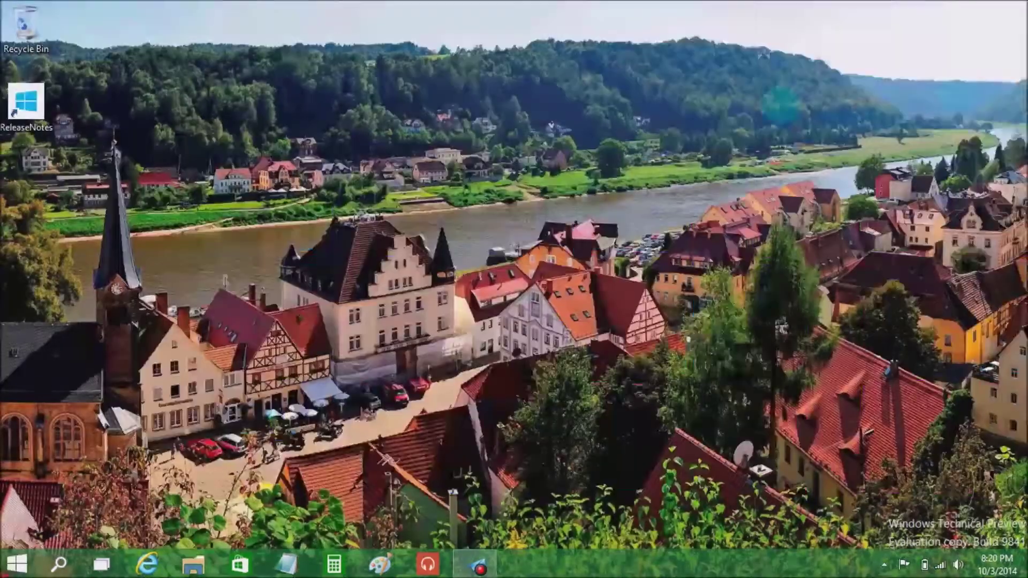
{"action": "key", "text": "super"}
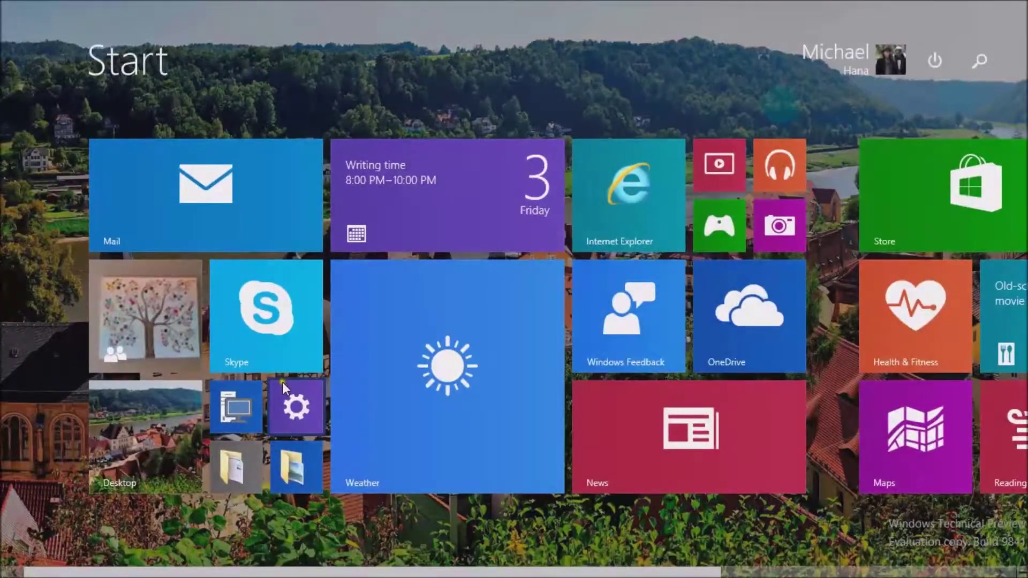
{"action": "left_click", "coordinate": [283, 387]}
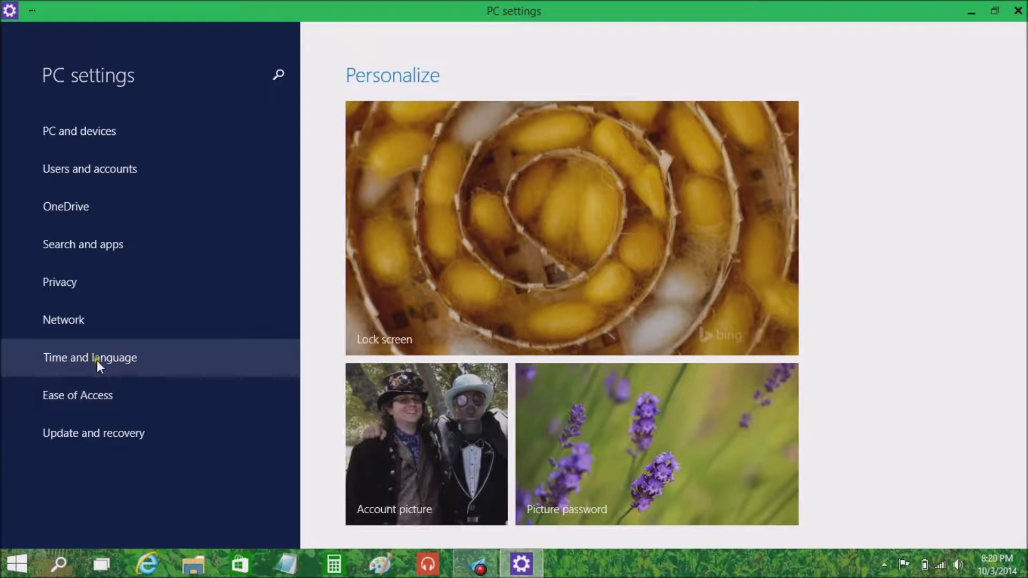
{"action": "left_click", "coordinate": [91, 335]}
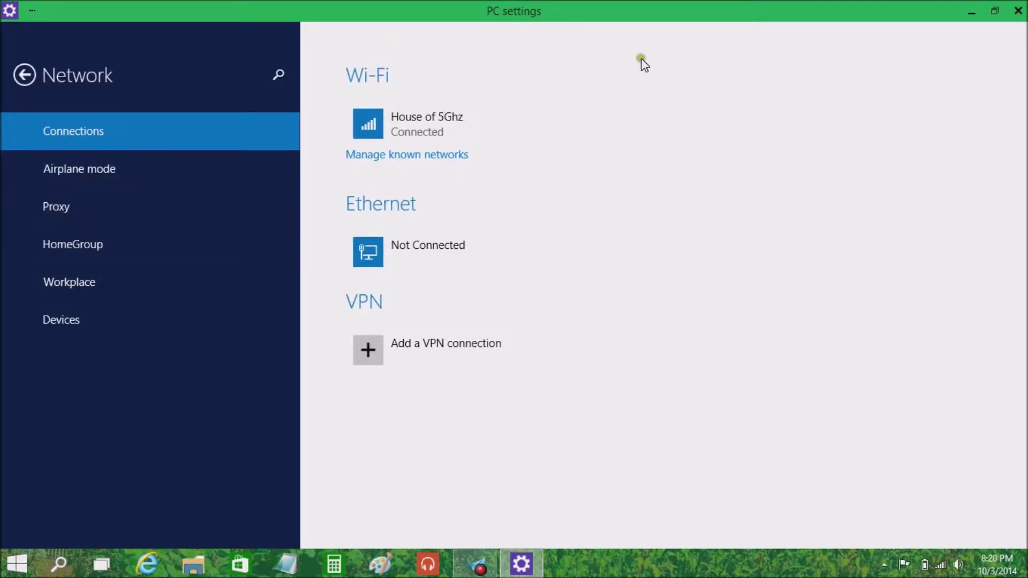
{"action": "left_click", "coordinate": [1017, 11]}
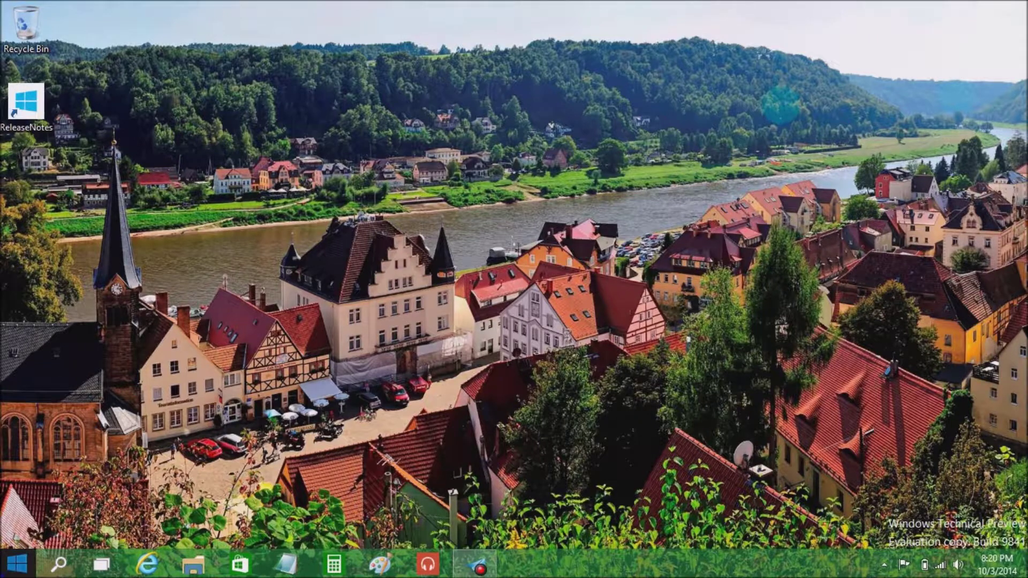
- Open Control Panel from the Start right-click menu, move and close it, then reopen that Win+X menu
{"action": "right_click", "coordinate": [16, 564]}
{"action": "left_click", "coordinate": [54, 479]}
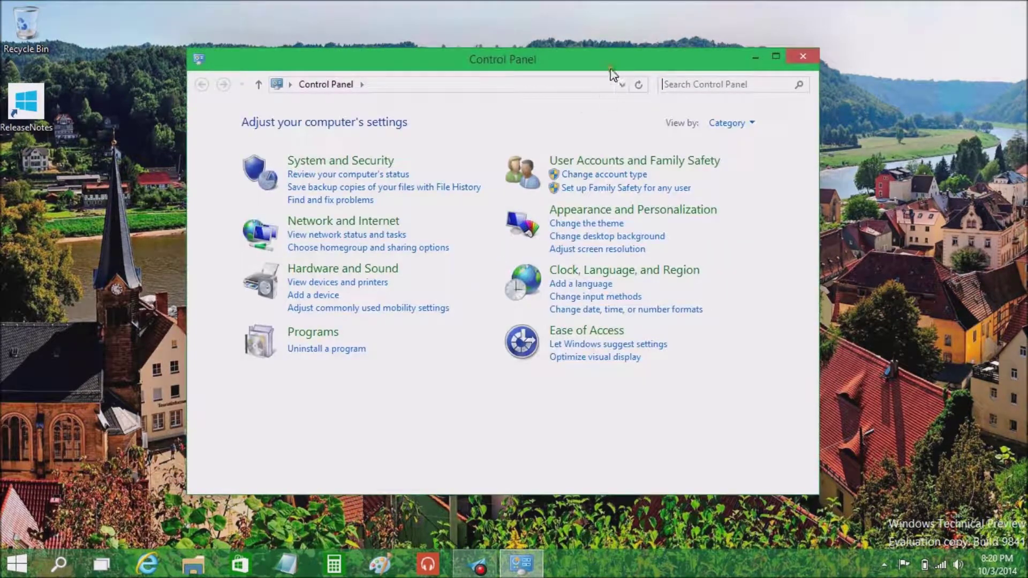
{"action": "left_click", "coordinate": [607, 67]}
{"action": "left_click_drag", "start_coordinate": [608, 67], "coordinate": [598, 86]}
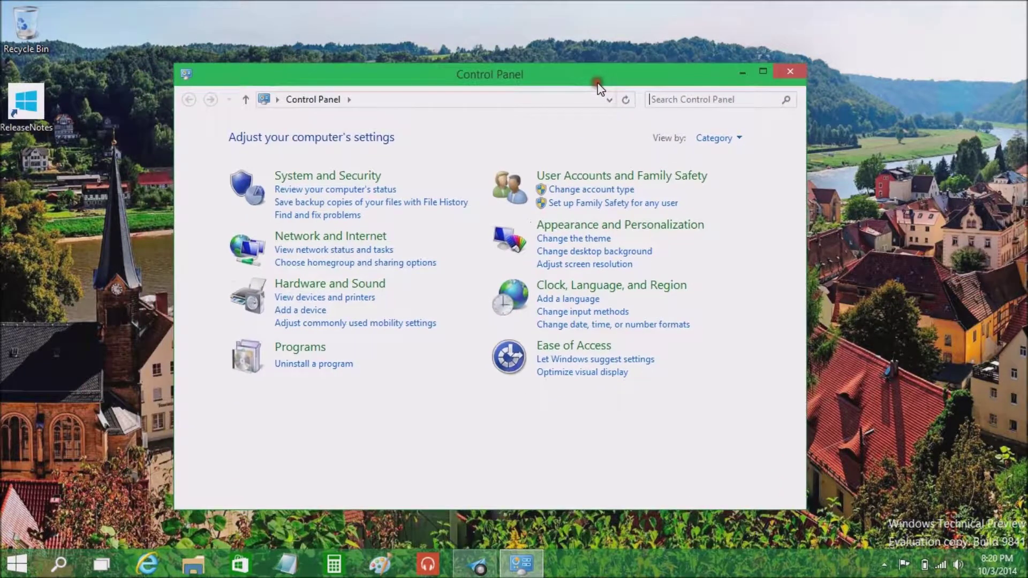
{"action": "left_click", "coordinate": [795, 69]}
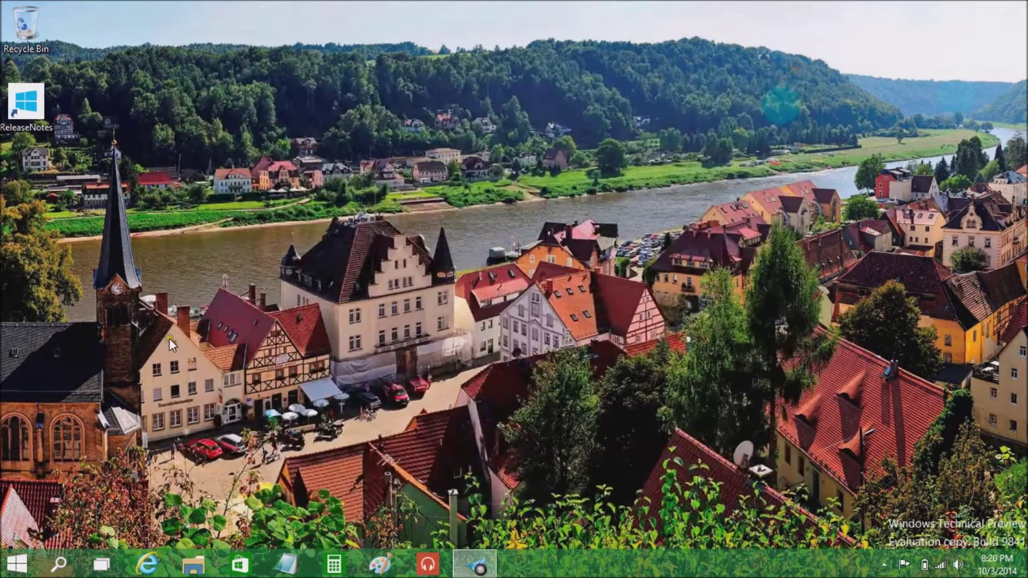
{"action": "right_click", "coordinate": [21, 562]}
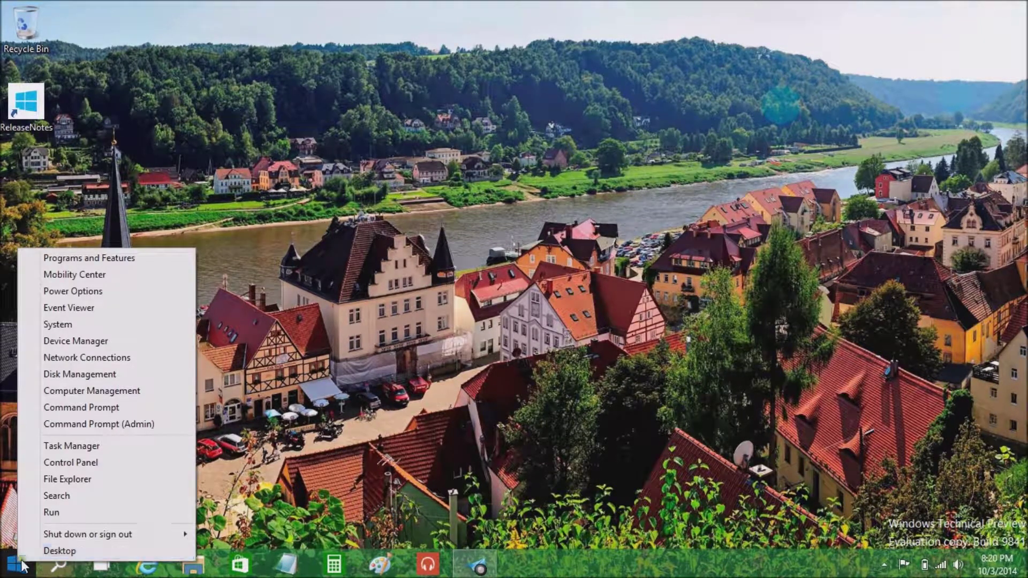
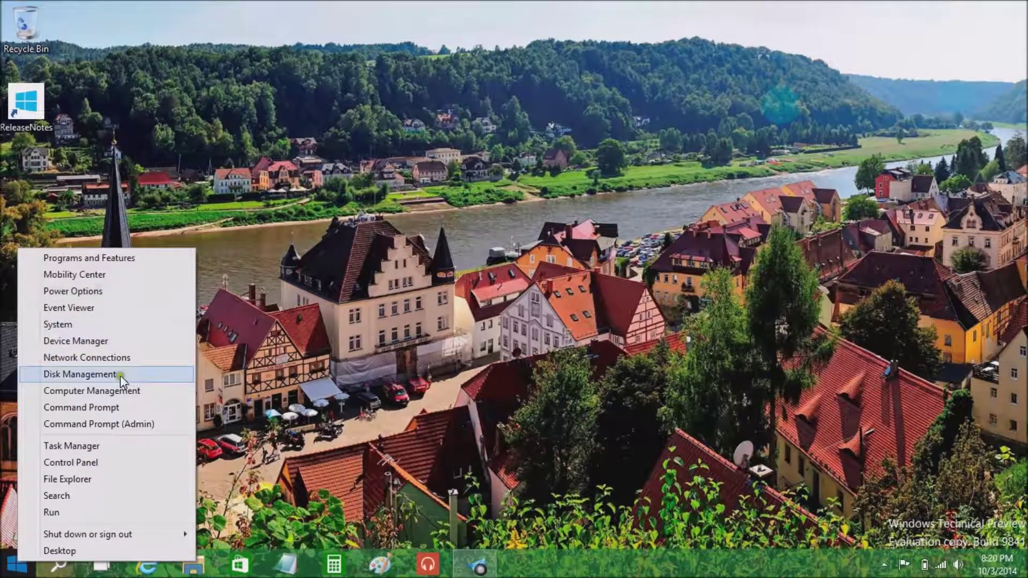
- Open the Win+X quick-link menu from Start and browse its items without choosing one
{"action": "left_click", "coordinate": [204, 279]}
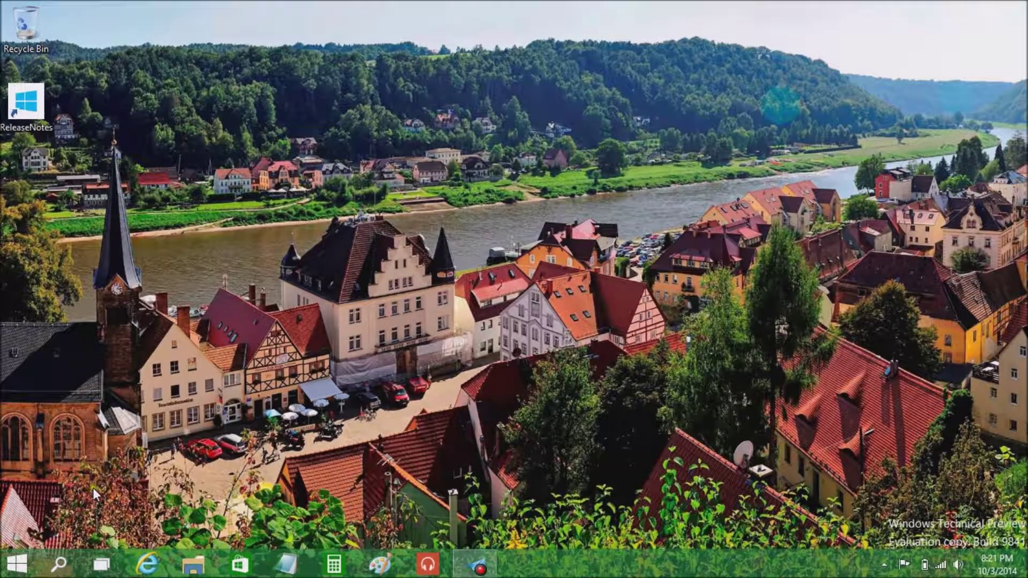
{"action": "right_click", "coordinate": [11, 568]}
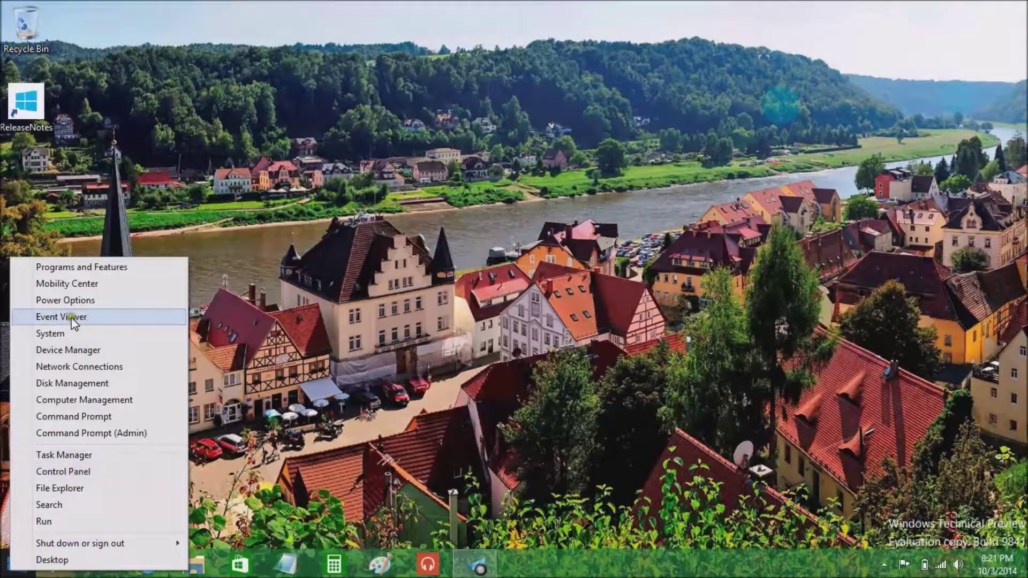
{"action": "mouse_move", "coordinate": [105, 544]}
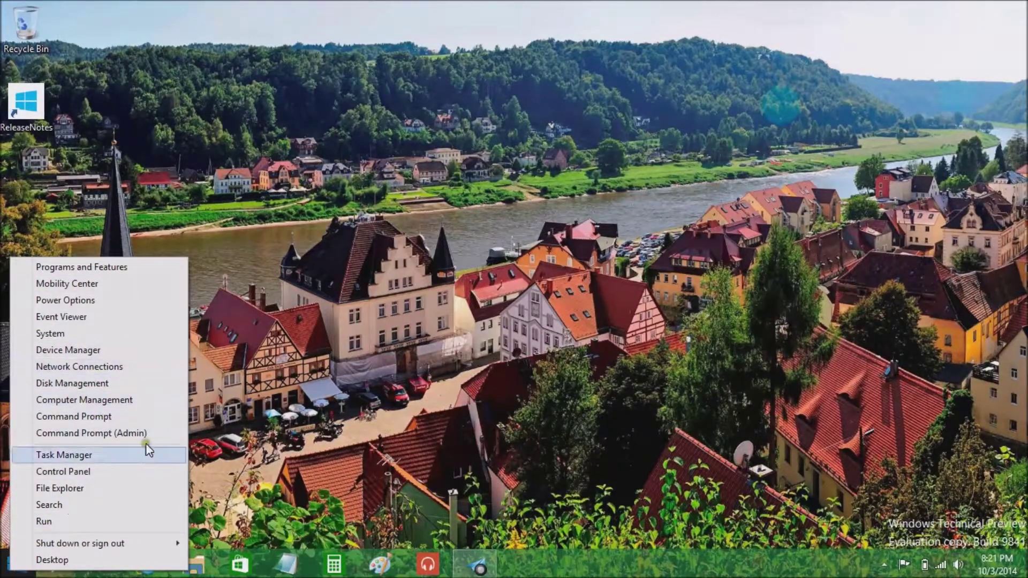
{"action": "left_click", "coordinate": [221, 413]}
- Open Control Panel from the Win+X menu, then close it
{"action": "right_click", "coordinate": [17, 563]}
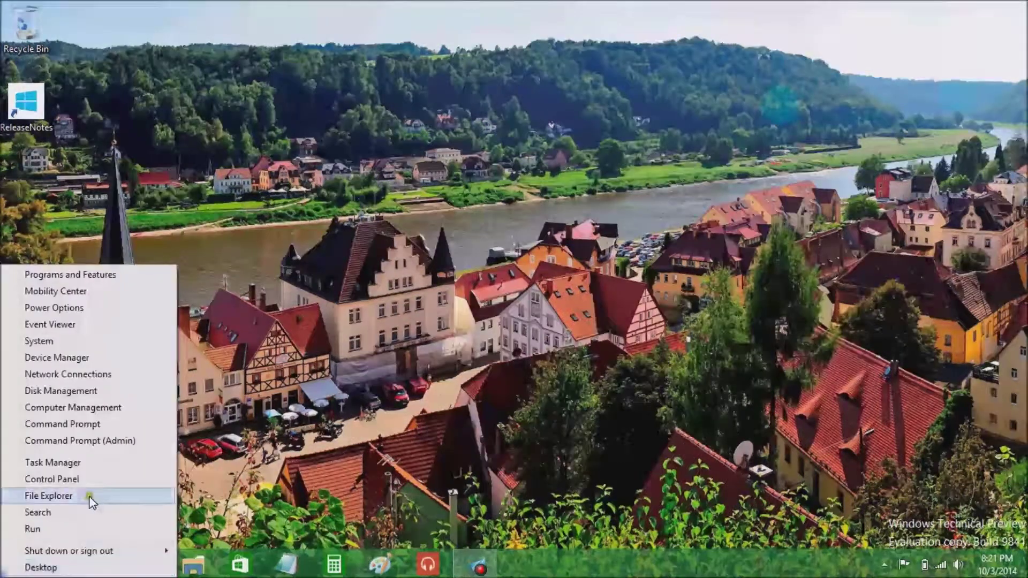
{"action": "left_click", "coordinate": [81, 478]}
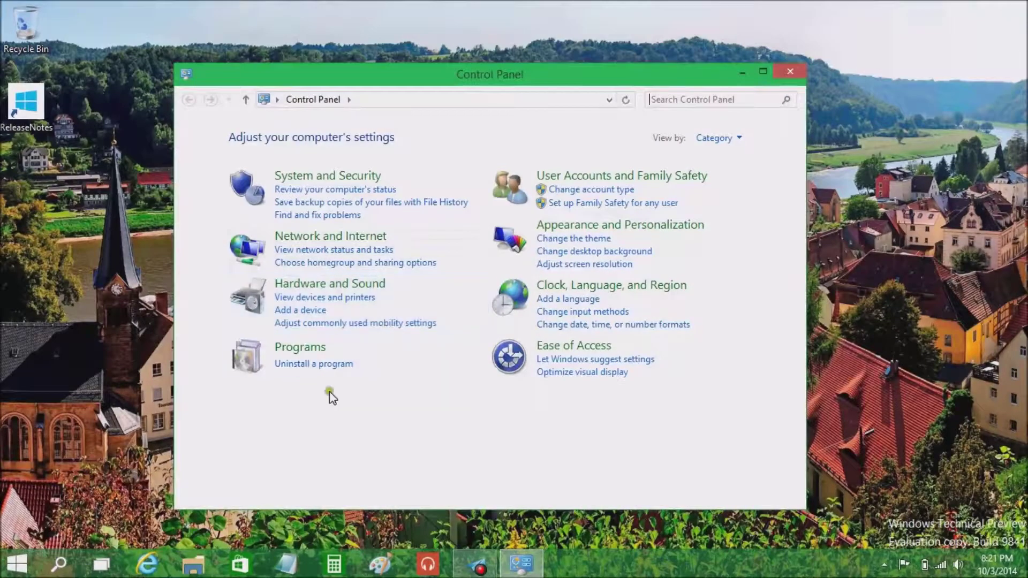
{"action": "left_click", "coordinate": [785, 69]}
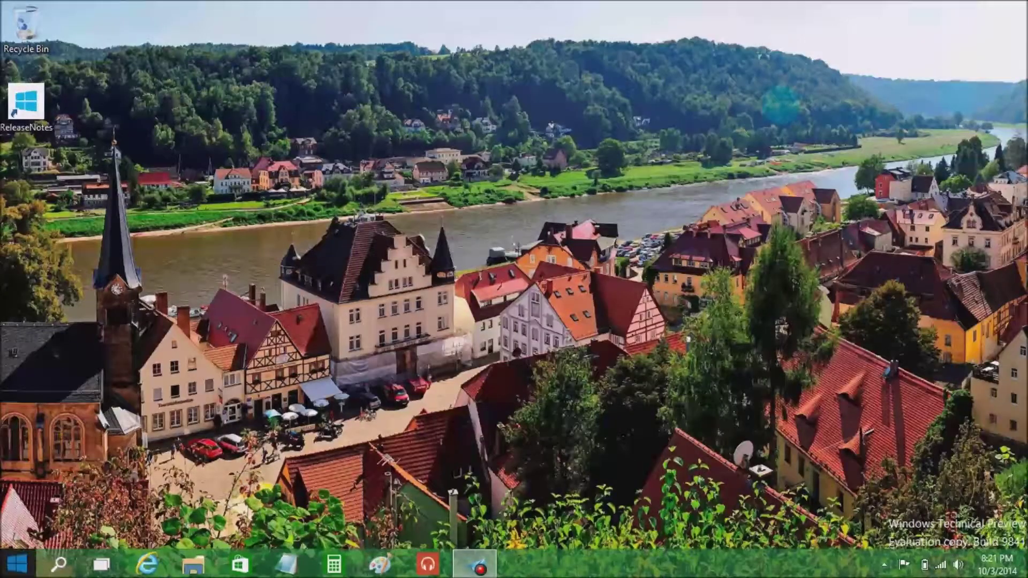
- Visit the Start screen, return to the desktop, and launch Command Prompt (Admin) from Win+X
{"action": "key", "text": "super"}
{"action": "key", "text": "super"}
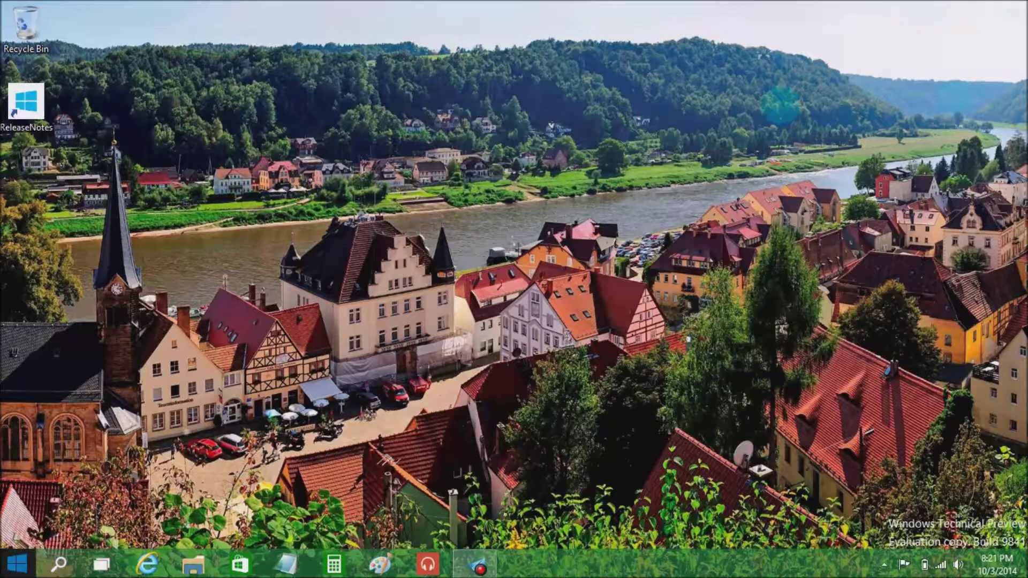
{"action": "left_click", "coordinate": [17, 563]}
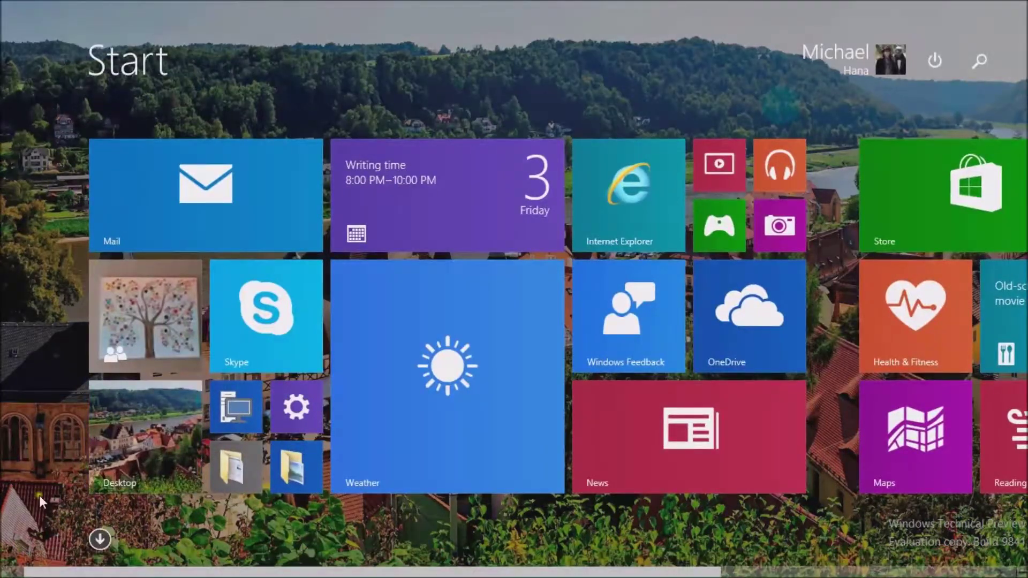
{"action": "left_click", "coordinate": [179, 435]}
{"action": "right_click", "coordinate": [16, 563]}
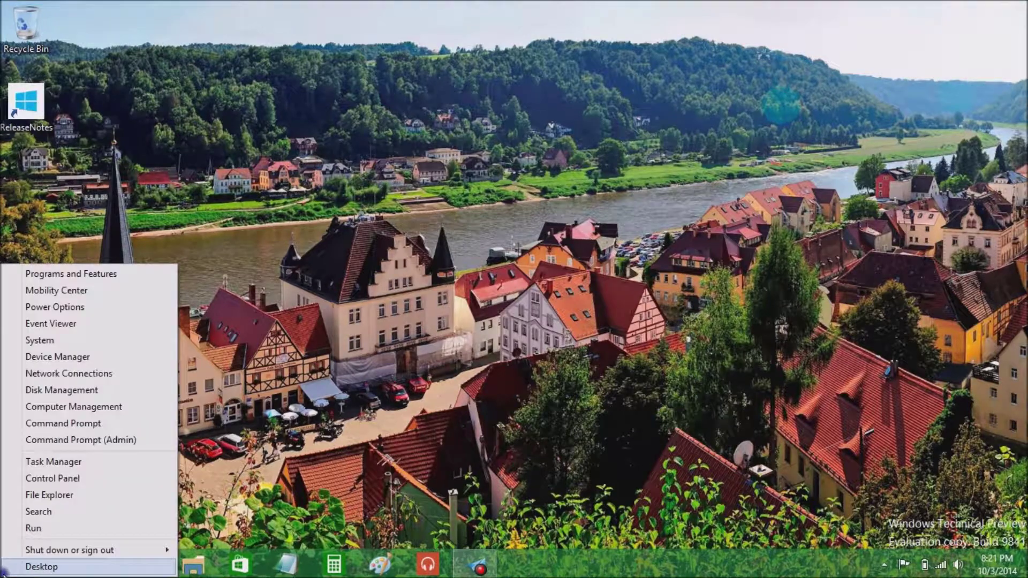
{"action": "left_click", "coordinate": [82, 439]}
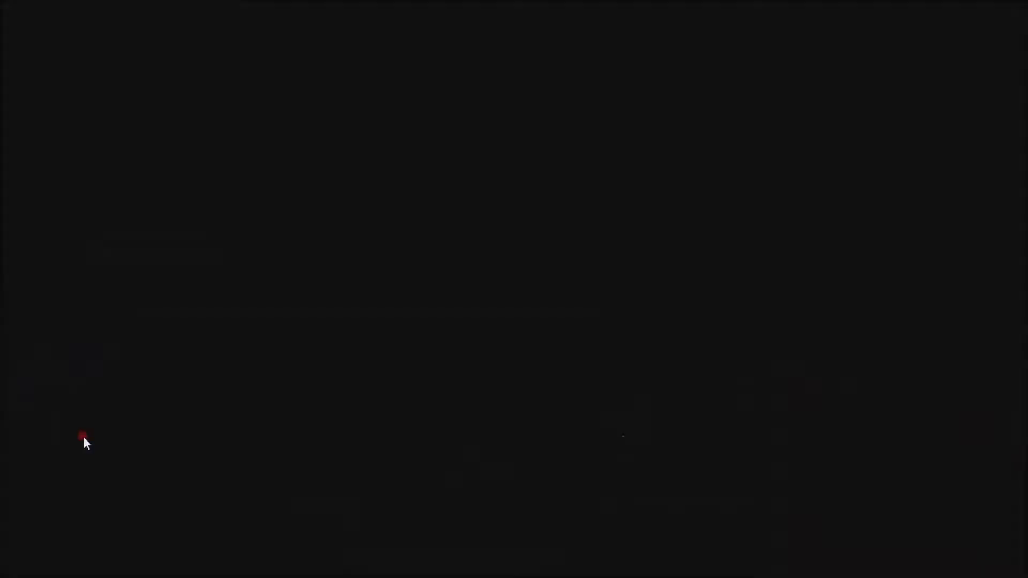
- Approve the UAC prompt and drag the Administrator Command Prompt window toward the screen centre
{"action": "left_click", "coordinate": [576, 307]}
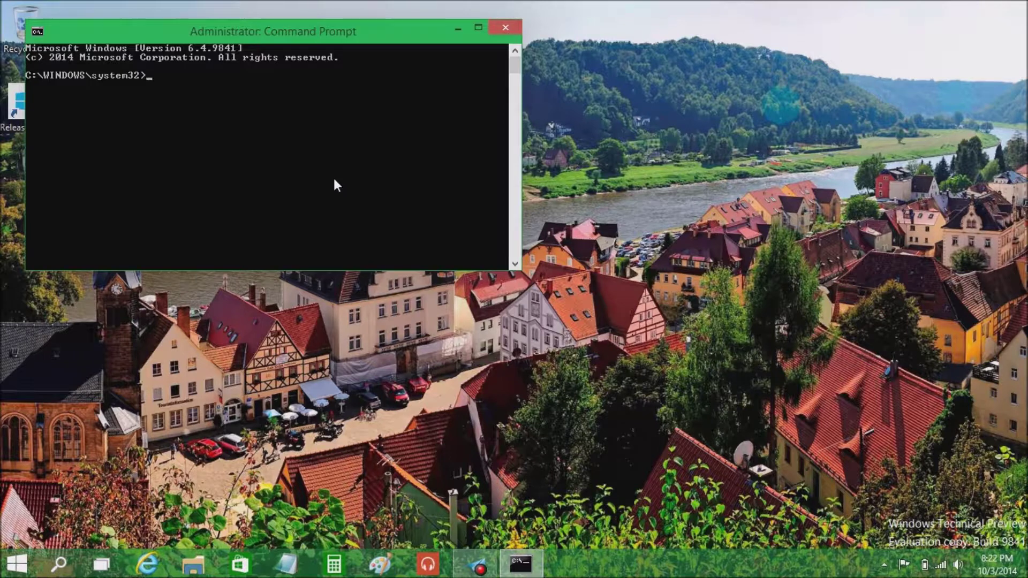
{"action": "left_click", "coordinate": [255, 110]}
{"action": "left_click_drag", "start_coordinate": [319, 30], "coordinate": [464, 121]}
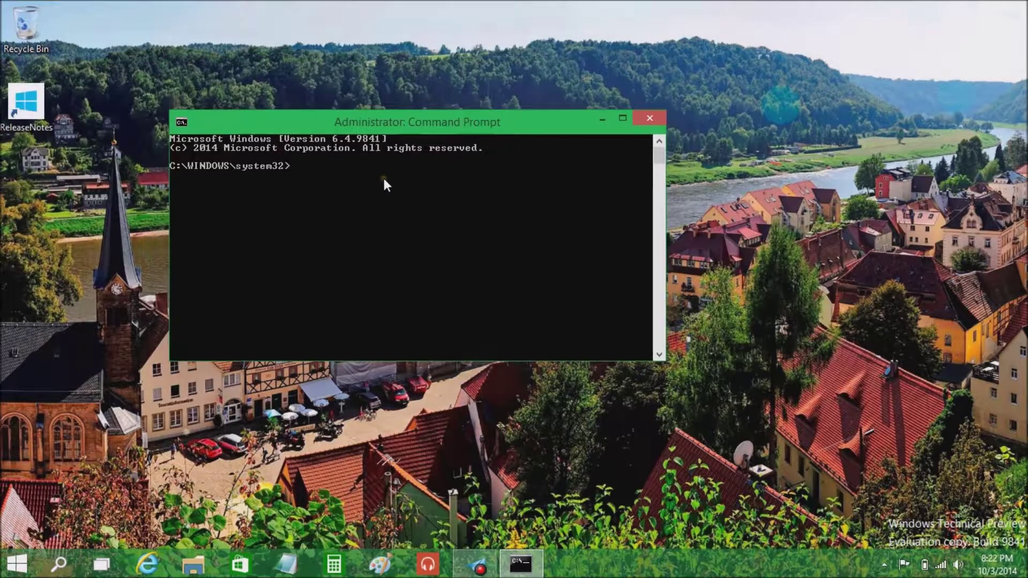
{"action": "left_click_drag", "start_coordinate": [190, 126], "coordinate": [233, 149]}
{"action": "left_click", "coordinate": [237, 203]}
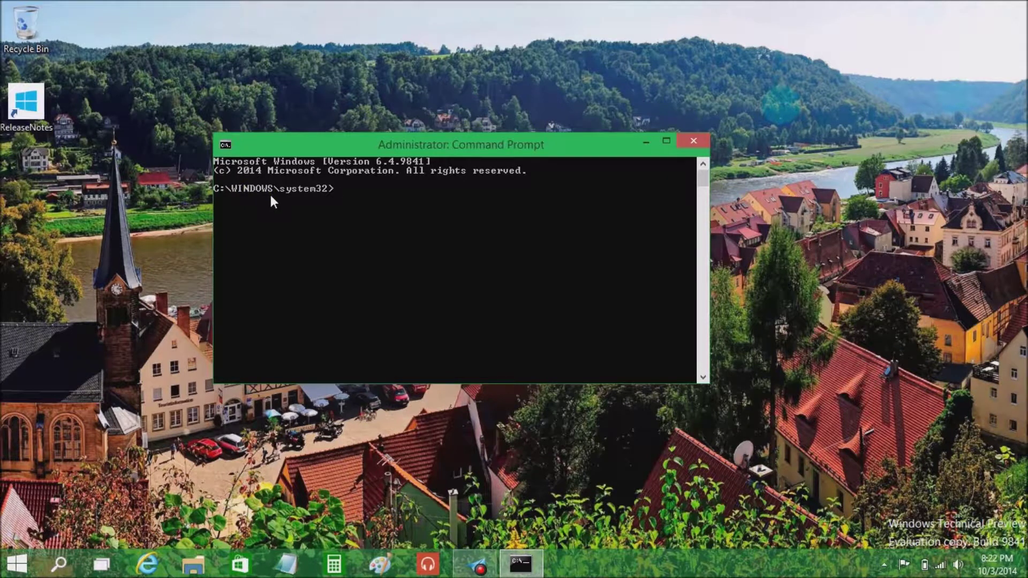
- Open and close File Explorer with Win+E, then launch Notepad with Win+4
{"action": "key", "text": "super+e"}
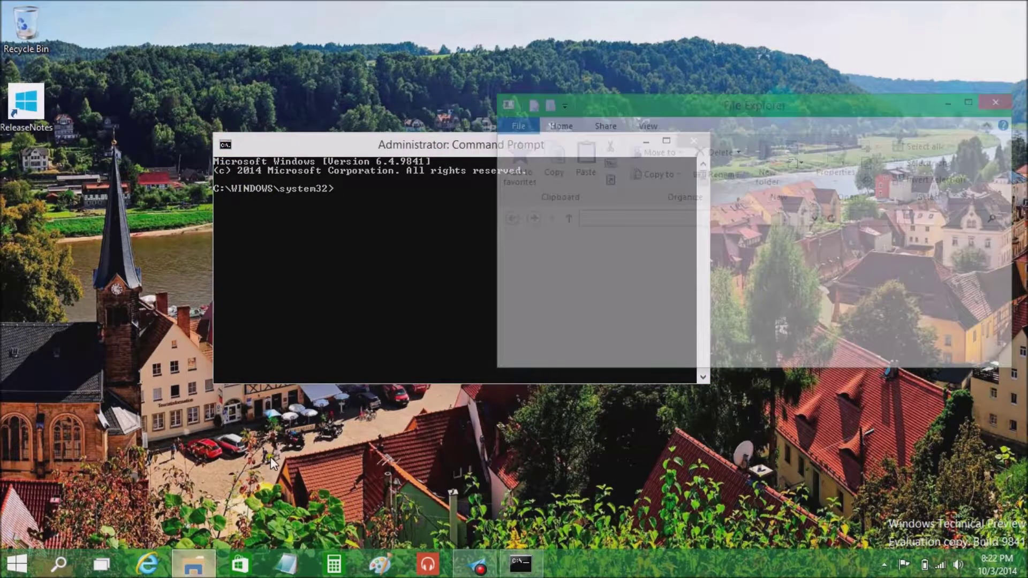
{"action": "left_click", "coordinate": [997, 104]}
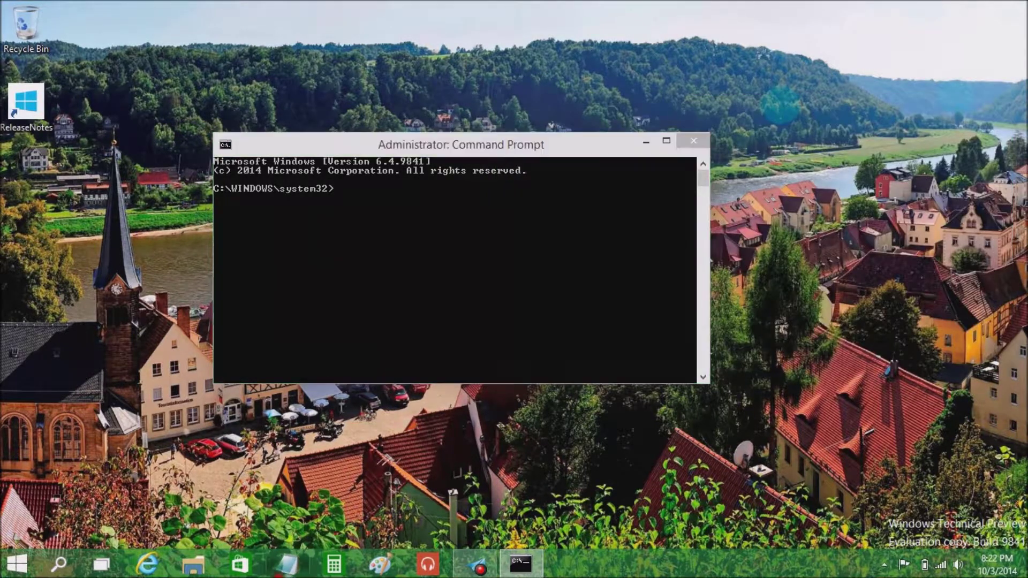
{"action": "key", "text": "super+4"}
- Type 'jdflkjlkafjlakjflafjl' in Notepad, select it, and switch to the console
{"action": "type", "text": "jdflkjlkafj"}
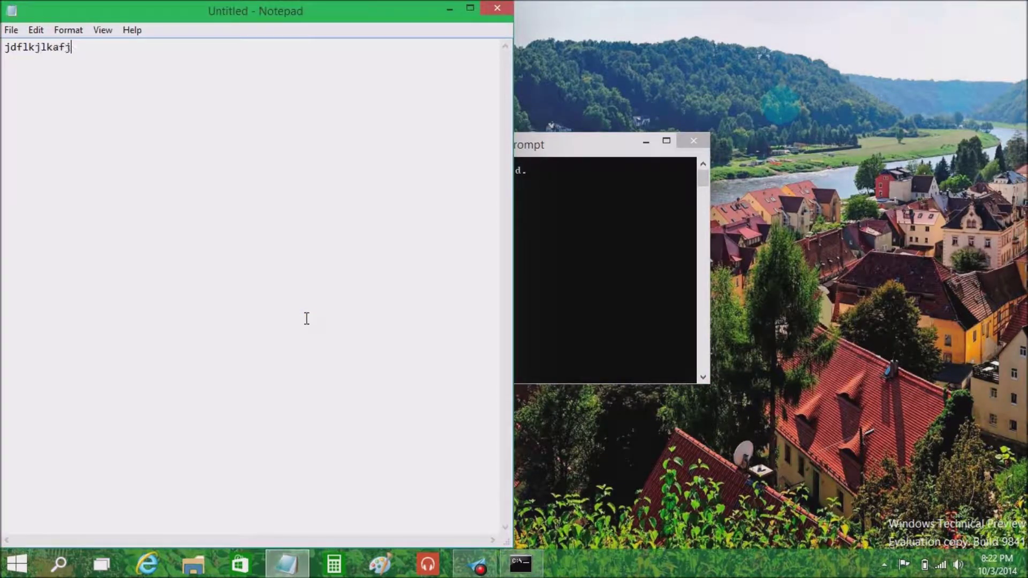
{"action": "type", "text": "lakjflafjl"}
{"action": "key", "text": "shift+Left"}
{"action": "key", "text": "shift+Left"}
{"action": "key", "text": "shift+Left"}
{"action": "key", "text": "shift+Left"}
{"action": "key", "text": "shift+Left"}
{"action": "key", "text": "shift+Left"}
{"action": "key", "text": "shift+Left"}
{"action": "key", "text": "shift+Left"}
{"action": "key", "text": "shift+Left"}
{"action": "key", "text": "shift+Left"}
{"action": "key", "text": "shift+Left"}
{"action": "key", "text": "shift+Left"}
{"action": "key", "text": "shift+Left"}
{"action": "key", "text": "shift+Left"}
{"action": "key", "text": "shift+Left"}
{"action": "key", "text": "shift+Left"}
{"action": "key", "text": "shift+Left"}
{"action": "key", "text": "shift+Left"}
{"action": "key", "text": "shift+Left"}
{"action": "key", "text": "shift+Left"}
{"action": "key", "text": "ctrl+c"}
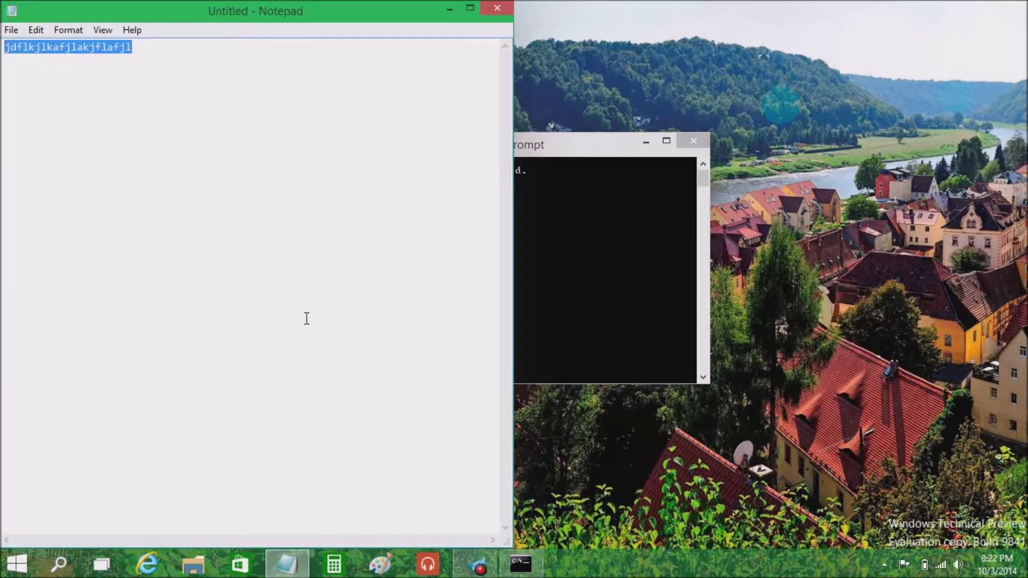
{"action": "left_click", "coordinate": [651, 349]}
- Try Ctrl+V in the Command Prompt, erase the stray ^V, and bring up the Start screen
{"action": "key", "text": "ctrl+v"}
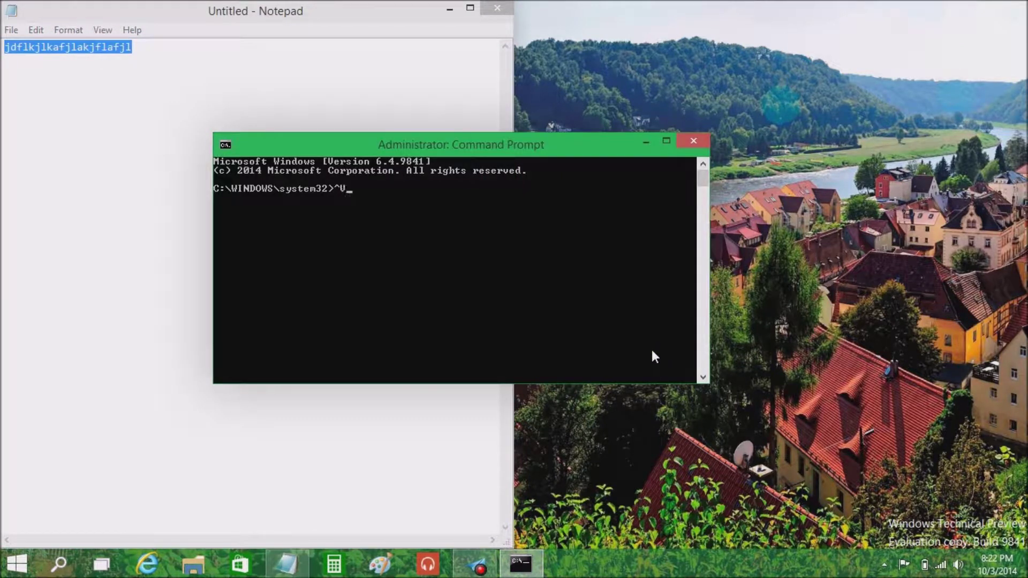
{"action": "key", "text": "ctrl+v"}
{"action": "key", "text": "BackSpace"}
{"action": "key", "text": "BackSpace"}
{"action": "key", "text": "super"}
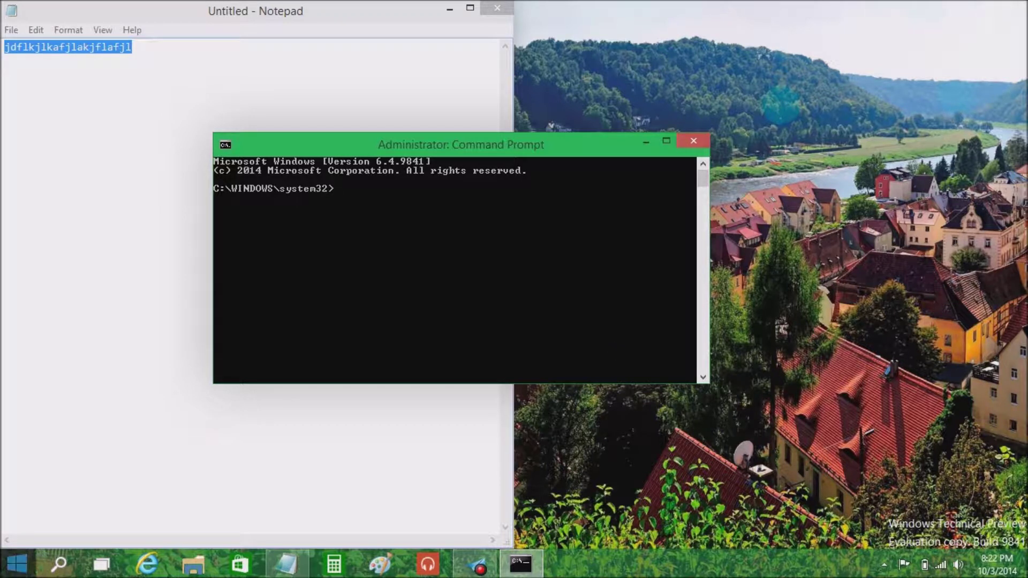
- Search 'powers' to launch Windows PowerShell, try Ctrl+V there, and erase the echoed ^V
{"action": "type", "text": "powershell"}
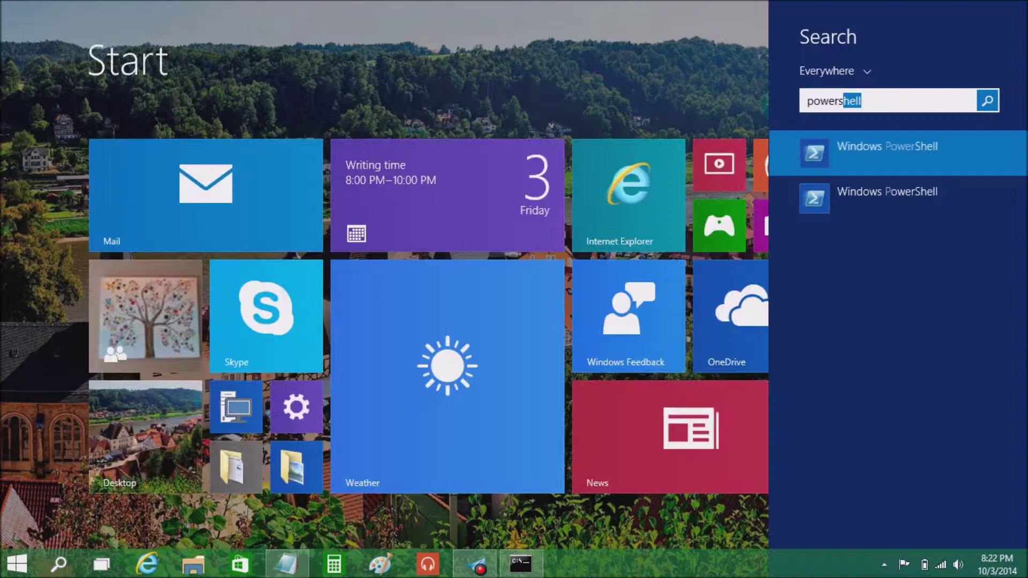
{"action": "key", "text": "Return"}
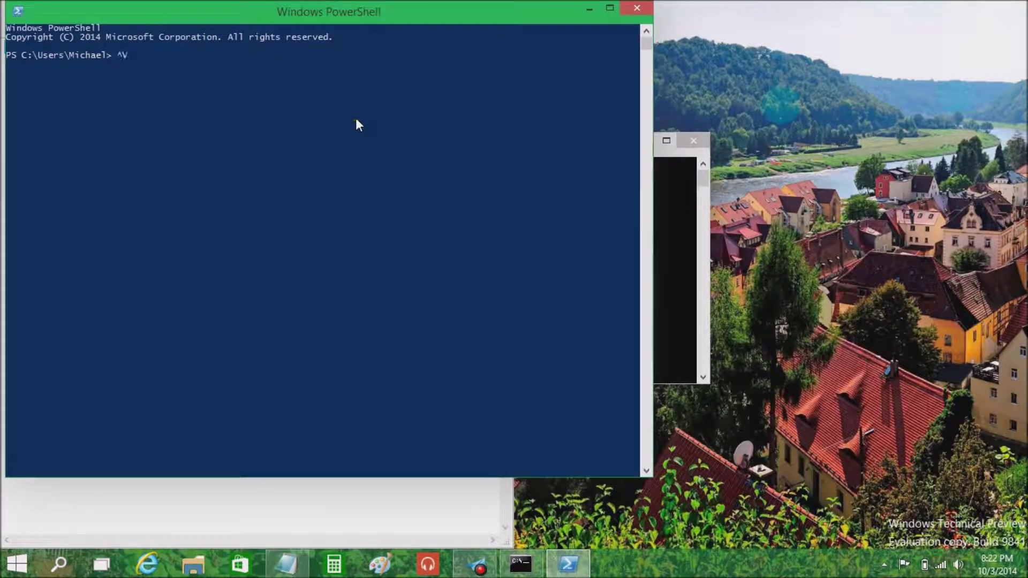
{"action": "key", "text": "ctrl+v"}
{"action": "key", "text": "ctrl+v"}
{"action": "key", "text": "ctrl+v"}
{"action": "key", "text": "BackSpace"}
{"action": "key", "text": "BackSpace"}
{"action": "key", "text": "BackSpace"}
- Paste the copied 'jdflkjlkafjlakjflafjl' line at the PowerShell prompt
{"action": "type", "text": "jdflkjlkafjlakjflafjl"}
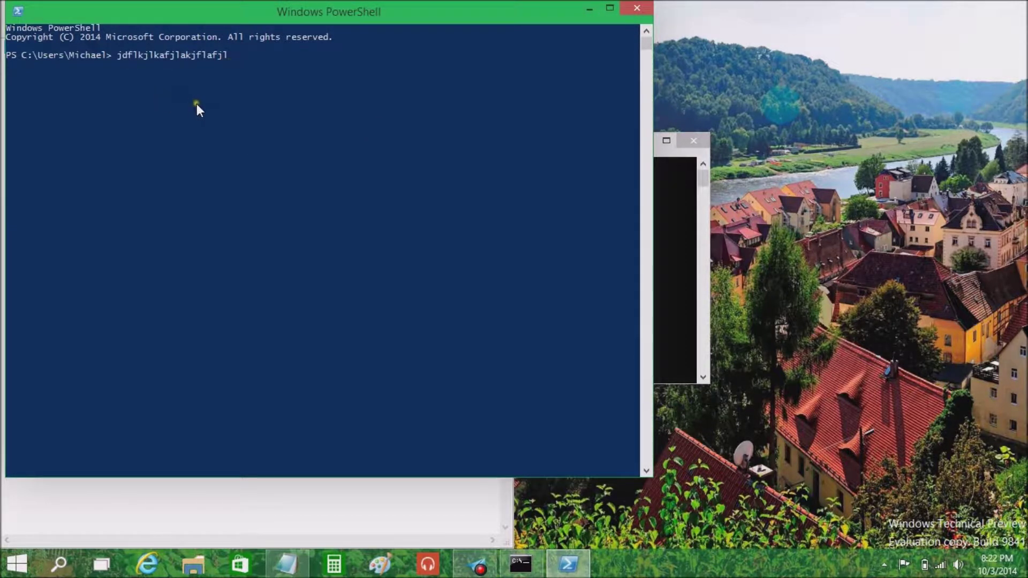
{"action": "key", "text": "BackSpace"}
{"action": "key", "text": "BackSpace"}
{"action": "key", "text": "BackSpace"}
{"action": "key", "text": "BackSpace"}
{"action": "key", "text": "BackSpace"}
{"action": "key", "text": "BackSpace"}
{"action": "key", "text": "BackSpace"}
{"action": "key", "text": "BackSpace"}
{"action": "key", "text": "BackSpace"}
{"action": "key", "text": "BackSpace"}
{"action": "key", "text": "BackSpace"}
{"action": "key", "text": "BackSpace"}
{"action": "key", "text": "BackSpace"}
{"action": "key", "text": "BackSpace"}
{"action": "key", "text": "BackSpace"}
{"action": "key", "text": "BackSpace"}
{"action": "key", "text": "BackSpace"}
{"action": "key", "text": "BackSpace"}
{"action": "key", "text": "BackSpace"}
{"action": "key", "text": "BackSpace"}
{"action": "key", "text": "ctrl+v"}
{"action": "left_click", "coordinate": [671, 286]}
- Paste the text into Command Prompt via its right-click Paste, close PowerShell, and clear the prompt
{"action": "right_click", "coordinate": [670, 285]}
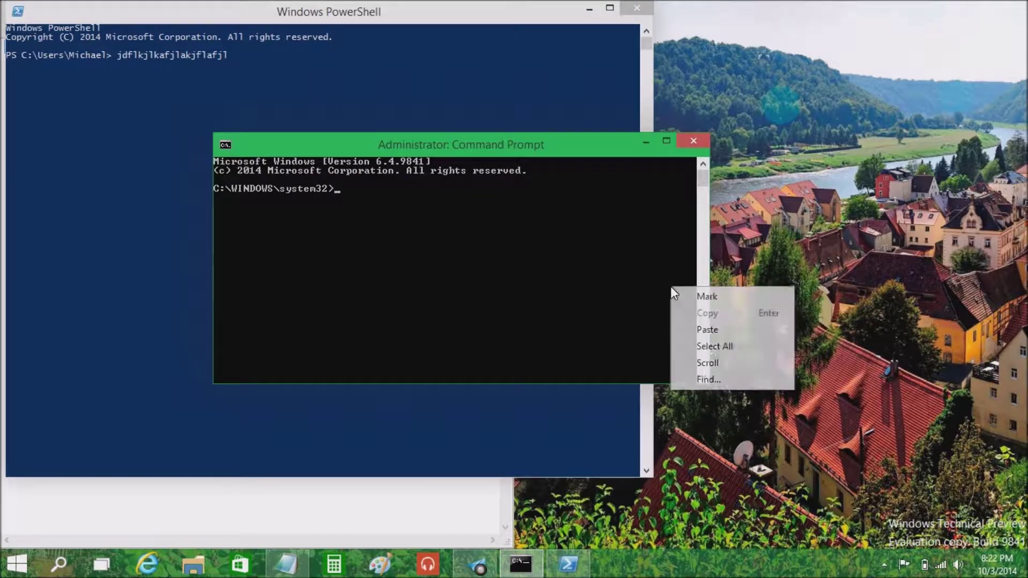
{"action": "left_click", "coordinate": [709, 330]}
{"action": "left_click", "coordinate": [636, 8]}
{"action": "left_click_drag", "start_coordinate": [535, 149], "coordinate": [654, 176]}
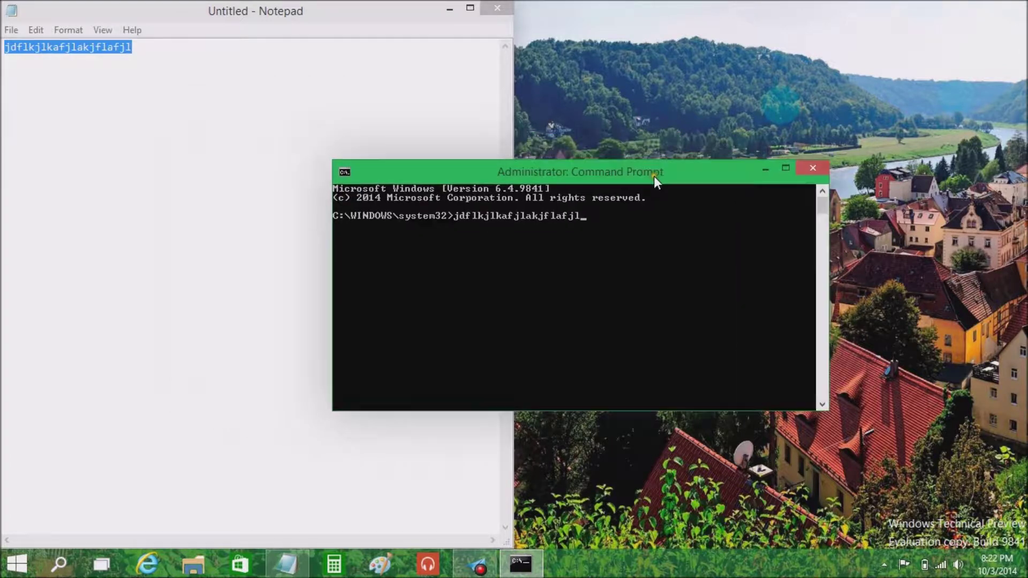
{"action": "key", "text": "BackSpace"}
{"action": "key", "text": "BackSpace"}
{"action": "key", "text": "BackSpace"}
{"action": "key", "text": "BackSpace"}
{"action": "key", "text": "BackSpace"}
{"action": "key", "text": "BackSpace"}
{"action": "key", "text": "BackSpace"}
{"action": "key", "text": "BackSpace"}
{"action": "key", "text": "BackSpace"}
{"action": "key", "text": "BackSpace"}
{"action": "key", "text": "BackSpace"}
{"action": "key", "text": "BackSpace"}
{"action": "key", "text": "BackSpace"}
{"action": "key", "text": "BackSpace"}
{"action": "key", "text": "BackSpace"}
{"action": "key", "text": "BackSpace"}
{"action": "key", "text": "BackSpace"}
{"action": "key", "text": "BackSpace"}
{"action": "key", "text": "BackSpace"}
{"action": "key", "text": "BackSpace"}
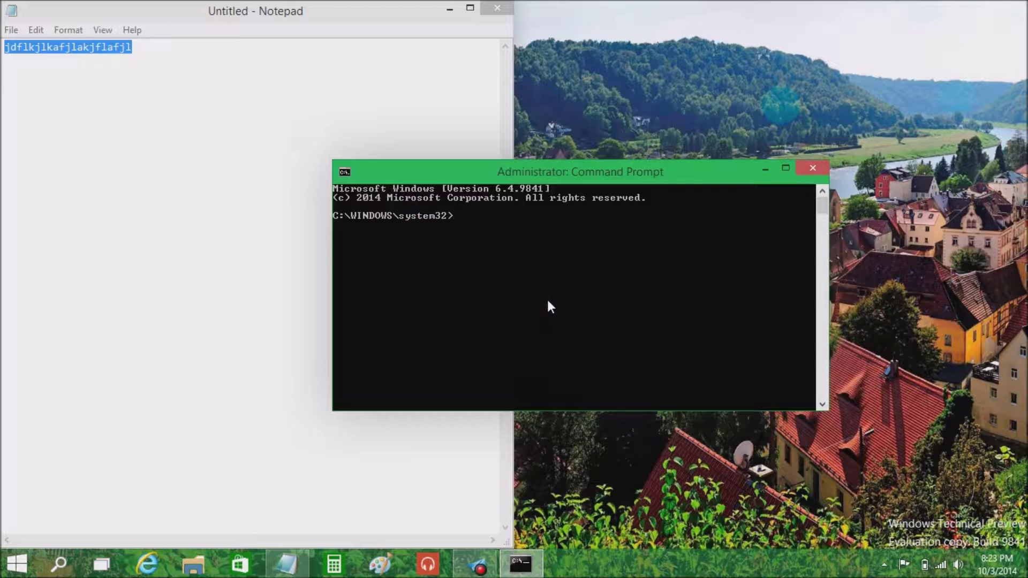
{"action": "left_click_drag", "start_coordinate": [552, 178], "coordinate": [717, 156]}
{"action": "type", "text": "C;"}
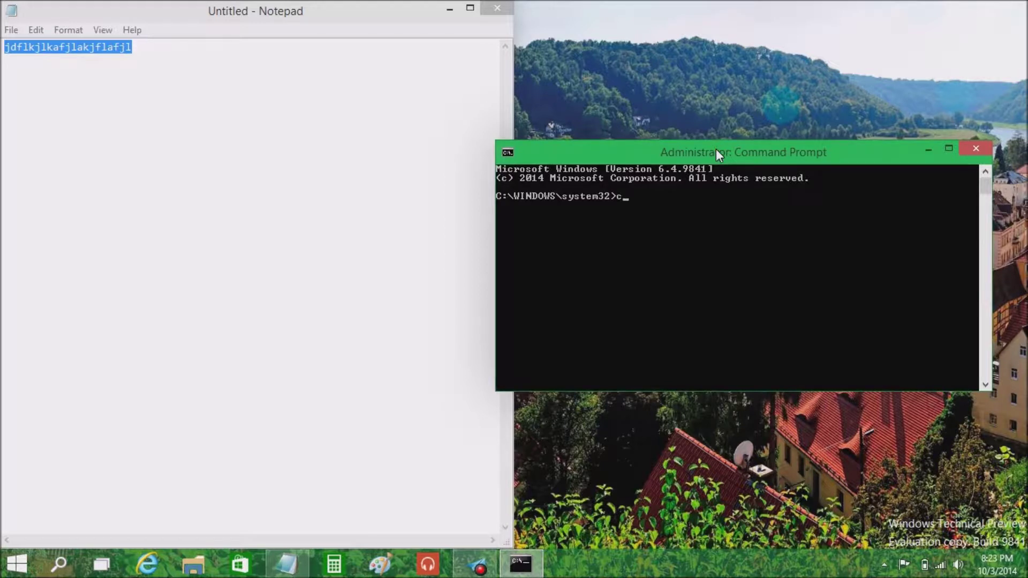
{"action": "key", "text": "BackSpace"}
{"action": "key", "text": "BackSpace"}
{"action": "key", "text": "ctrl+v"}
{"action": "key", "text": "BackSpace"}
{"action": "key", "text": "BackSpace"}
{"action": "type", "text": "Mount"}
{"action": "key", "text": "Right"}
{"action": "key", "text": "Right"}
{"action": "key", "text": "Right"}
{"action": "key", "text": "Right"}
{"action": "key", "text": "Right"}
{"action": "key", "text": "BackSpace"}
{"action": "key", "text": "BackSpace"}
{"action": "key", "text": "BackSpace"}
{"action": "key", "text": "BackSpace"}
{"action": "key", "text": "BackSpace"}
{"action": "right_click", "coordinate": [682, 238]}
{"action": "left_click", "coordinate": [669, 241]}
{"action": "key", "text": "ctrl+v"}
{"action": "key", "text": "BackSpace"}
{"action": "right_click", "coordinate": [648, 208]}
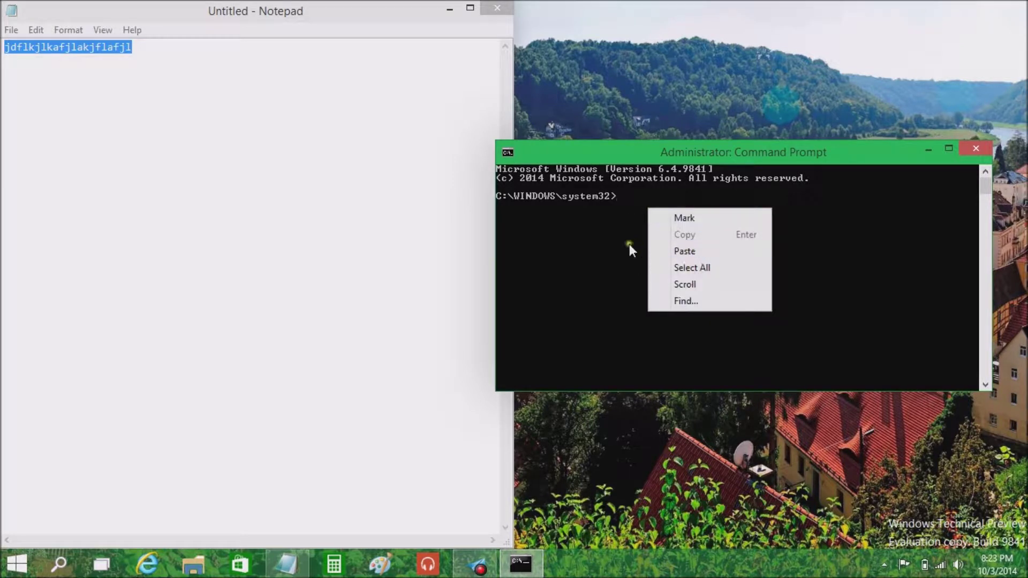
{"action": "left_click", "coordinate": [700, 303]}
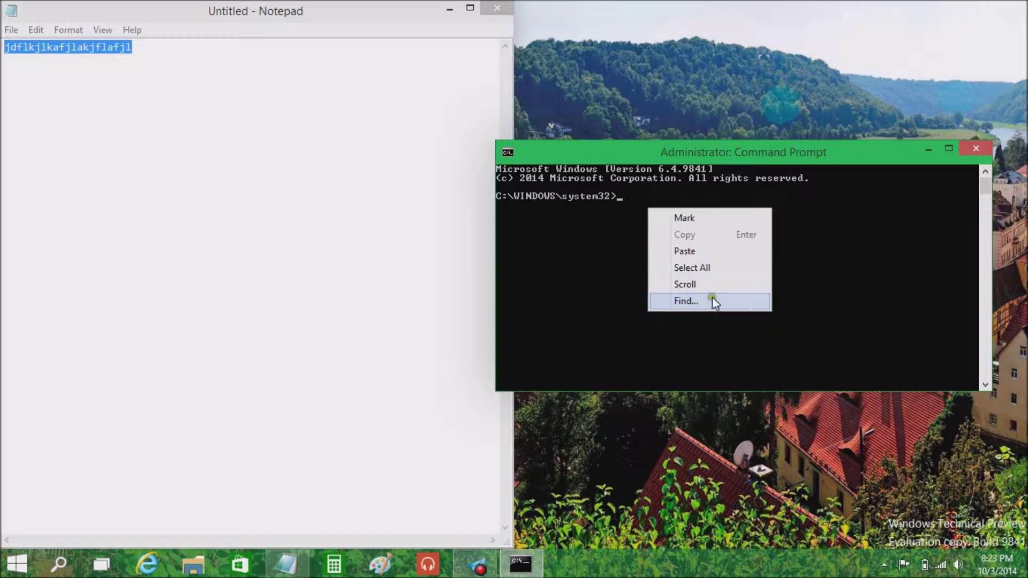
{"action": "left_click", "coordinate": [620, 297]}
{"action": "left_click", "coordinate": [653, 304]}
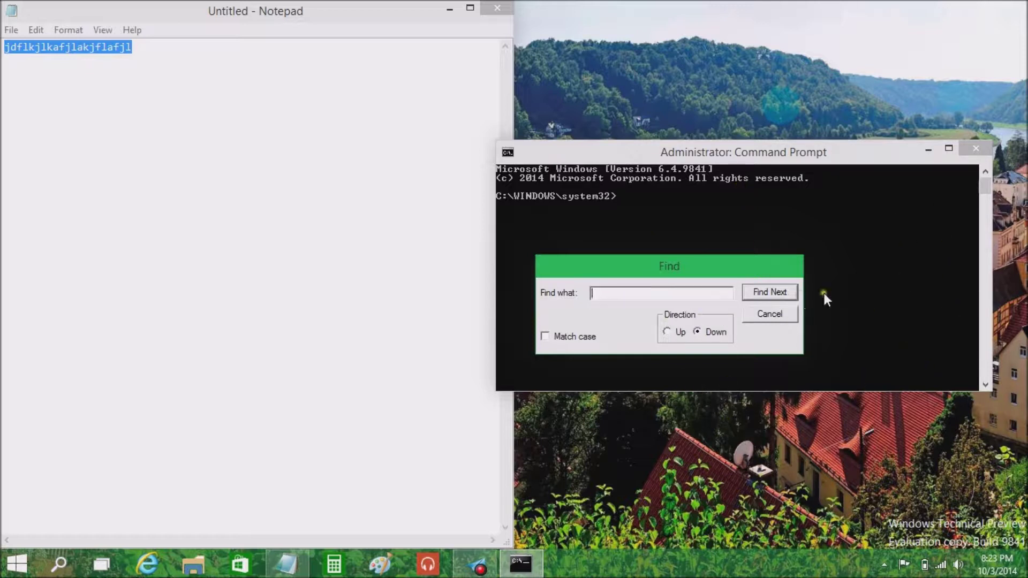
{"action": "left_click", "coordinate": [781, 311]}
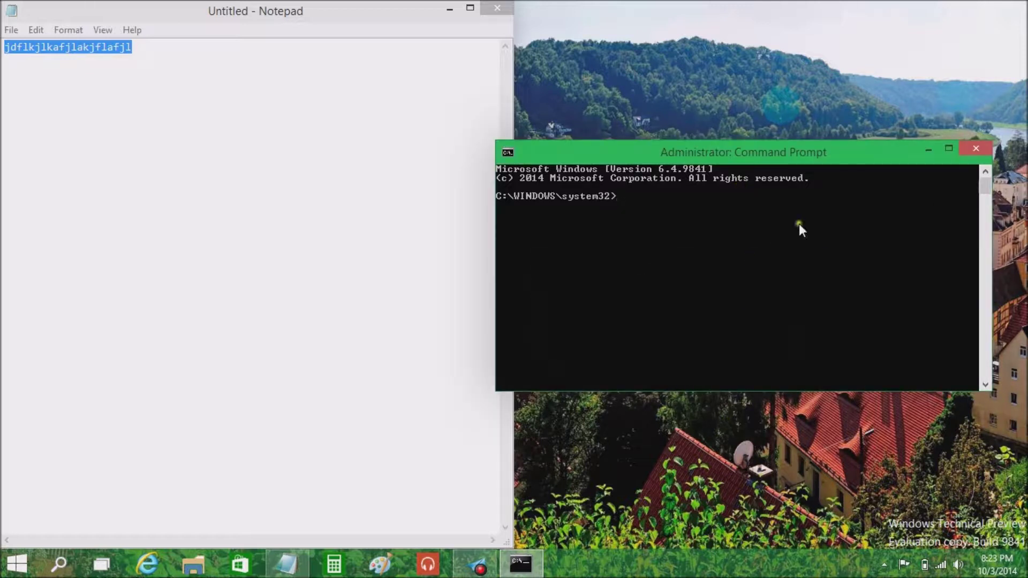
- Close Command Prompt and Notepad, choosing Don't Save for the untitled text
{"action": "left_click", "coordinate": [975, 149]}
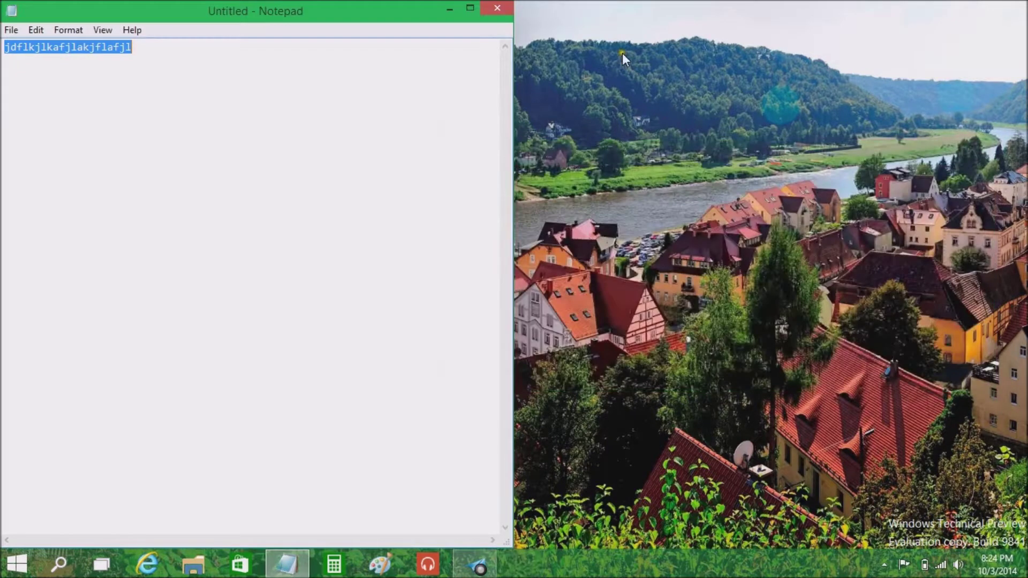
{"action": "left_click", "coordinate": [491, 10]}
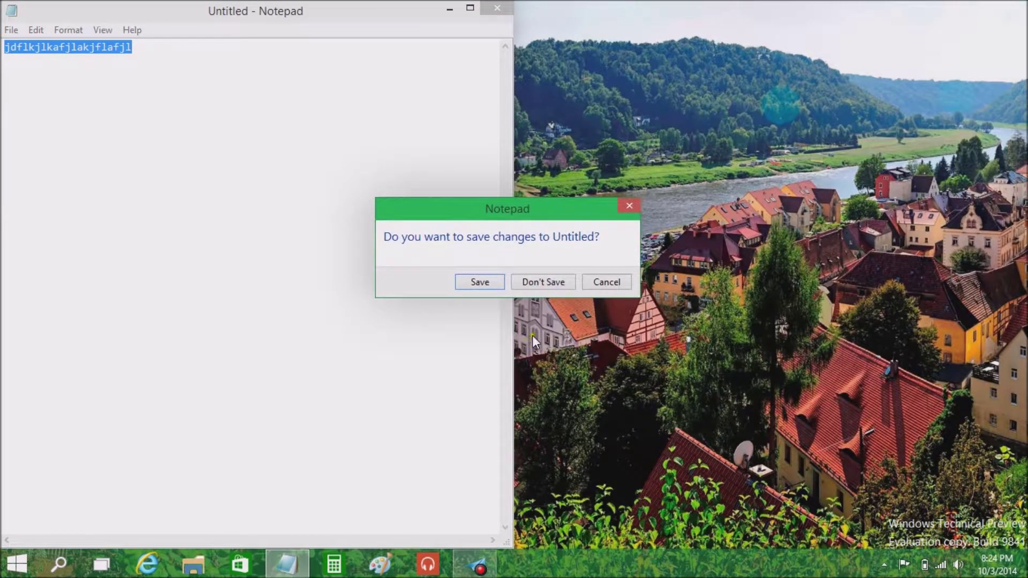
{"action": "left_click", "coordinate": [543, 281]}
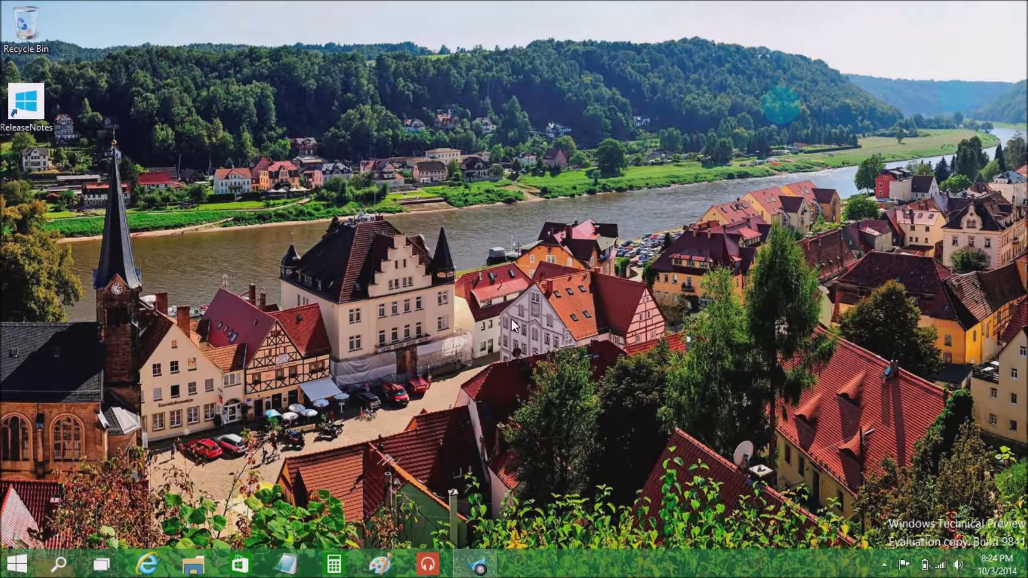
{"action": "left_click_drag", "start_coordinate": [259, 204], "coordinate": [489, 404]}
{"action": "left_click_drag", "start_coordinate": [252, 209], "coordinate": [478, 403]}
{"action": "left_click_drag", "start_coordinate": [283, 207], "coordinate": [455, 284]}
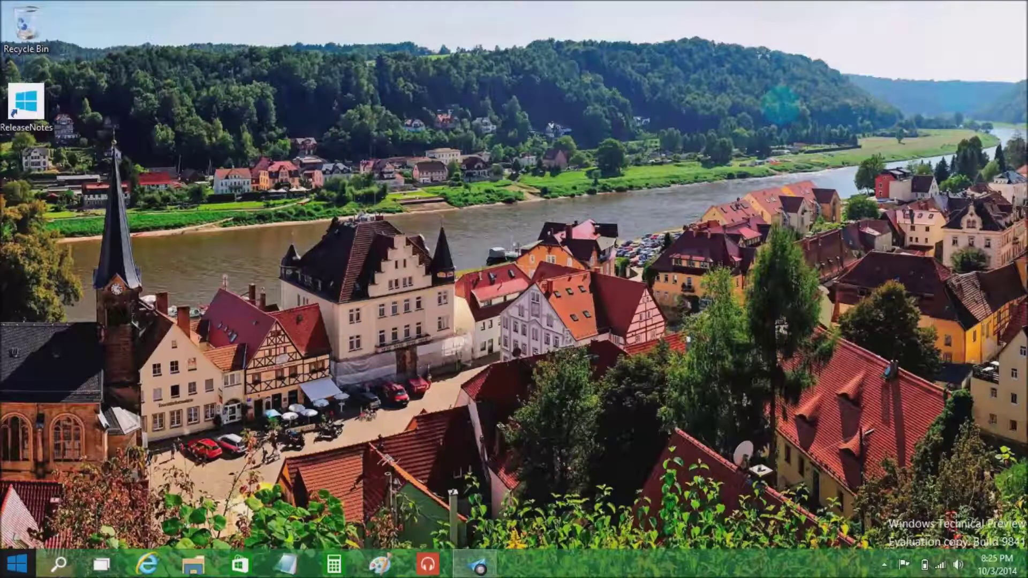
{"action": "left_click", "coordinate": [101, 564]}
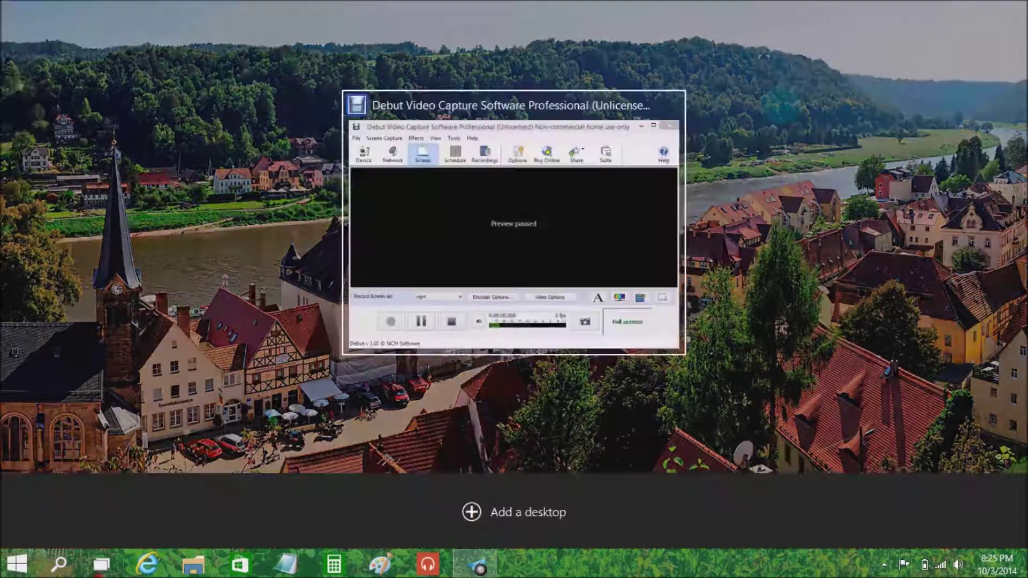
{"action": "left_click", "coordinate": [657, 440]}
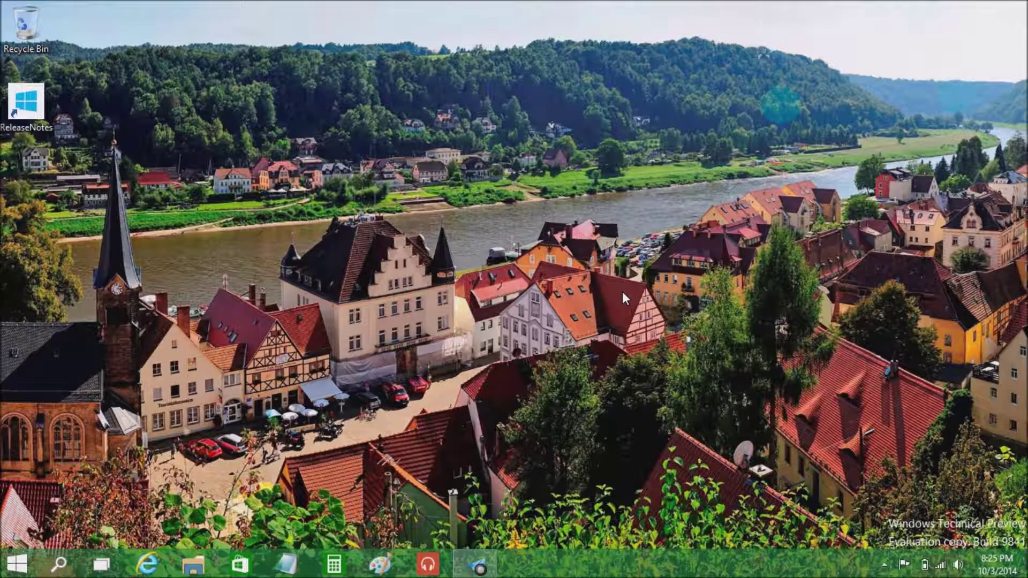
{"action": "left_click_drag", "start_coordinate": [240, 192], "coordinate": [449, 487]}
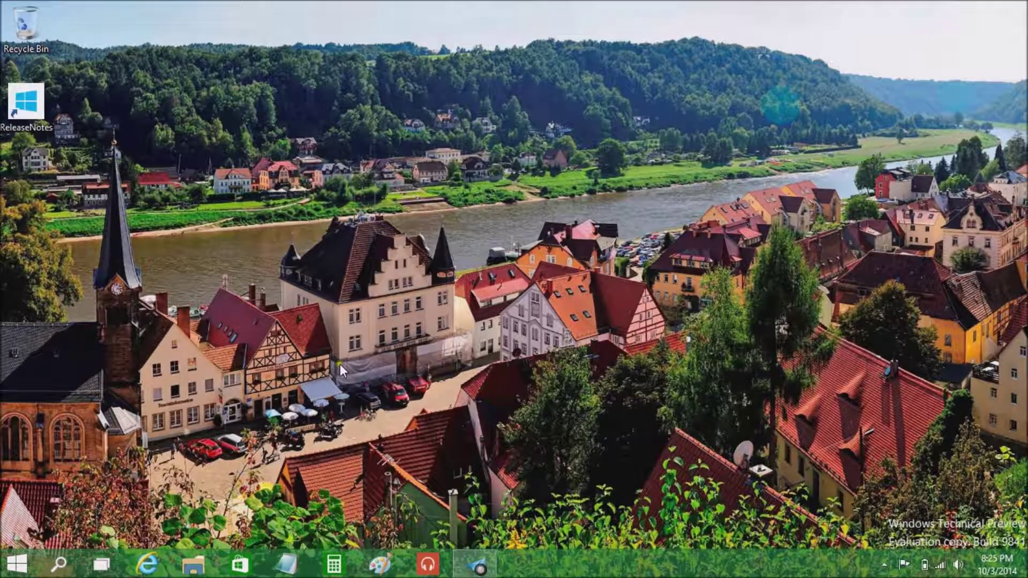